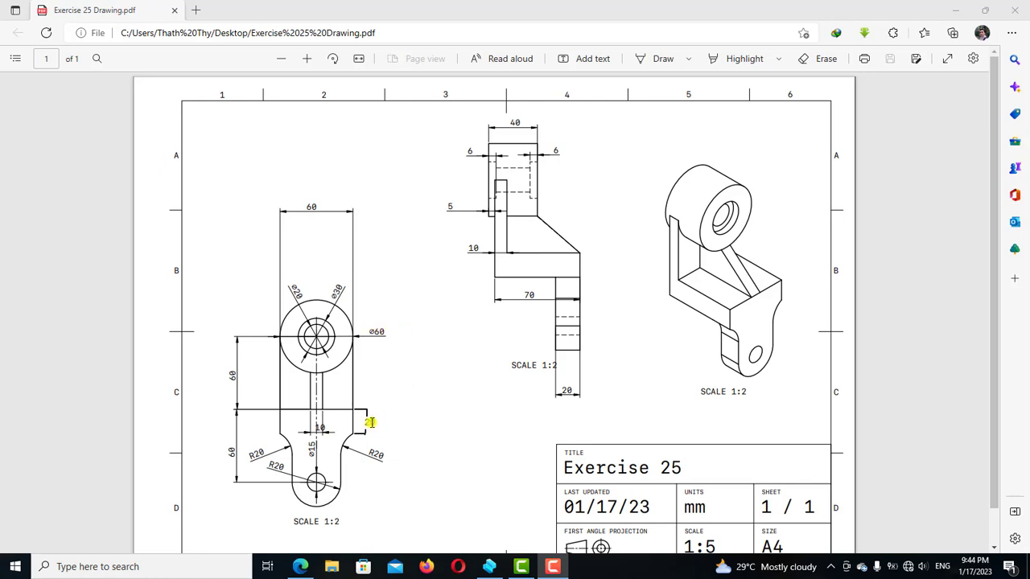
Step: Switch to Shapr3D and sketch a center rectangle of about 32 by 16 mm at the origin on the top plane
{"action": "left_click", "coordinate": [489, 567]}
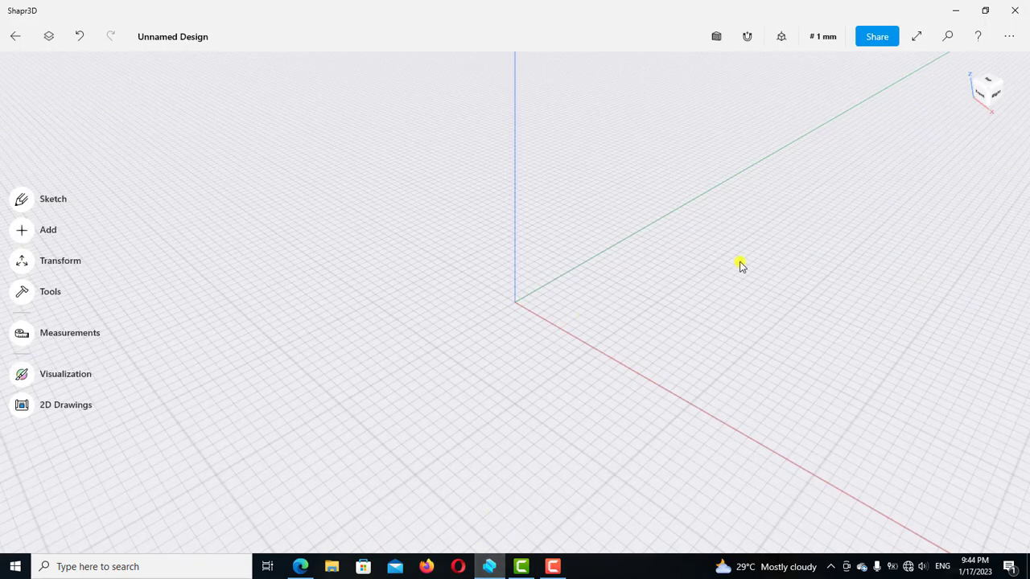
{"action": "left_click", "coordinate": [989, 86]}
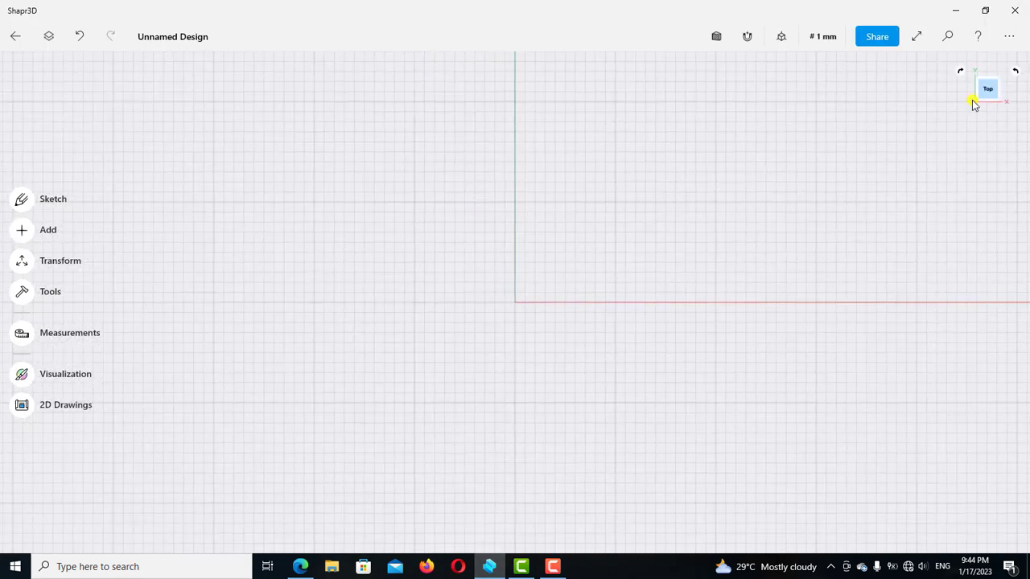
{"action": "left_click", "coordinate": [22, 201]}
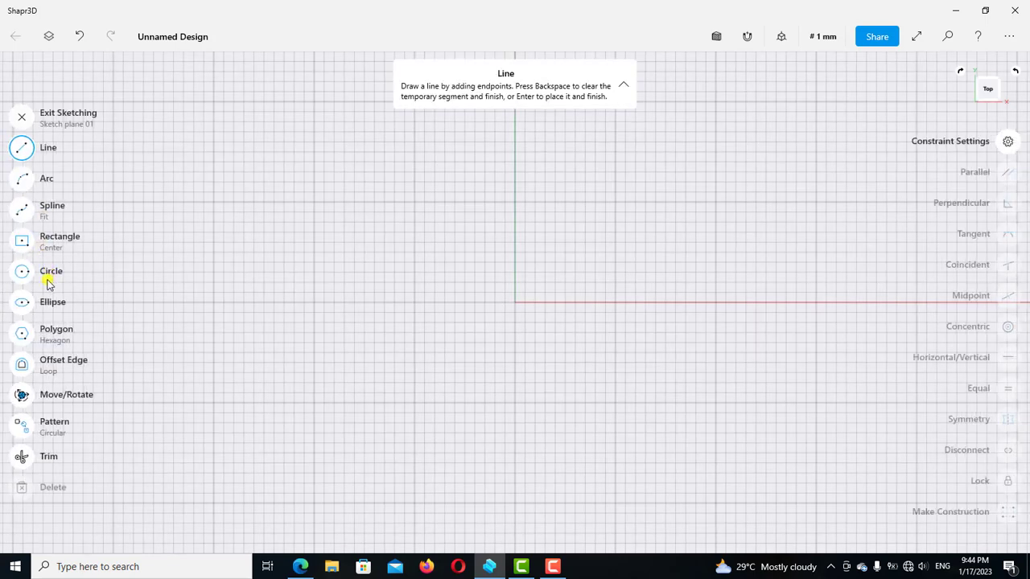
{"action": "left_click", "coordinate": [22, 241]}
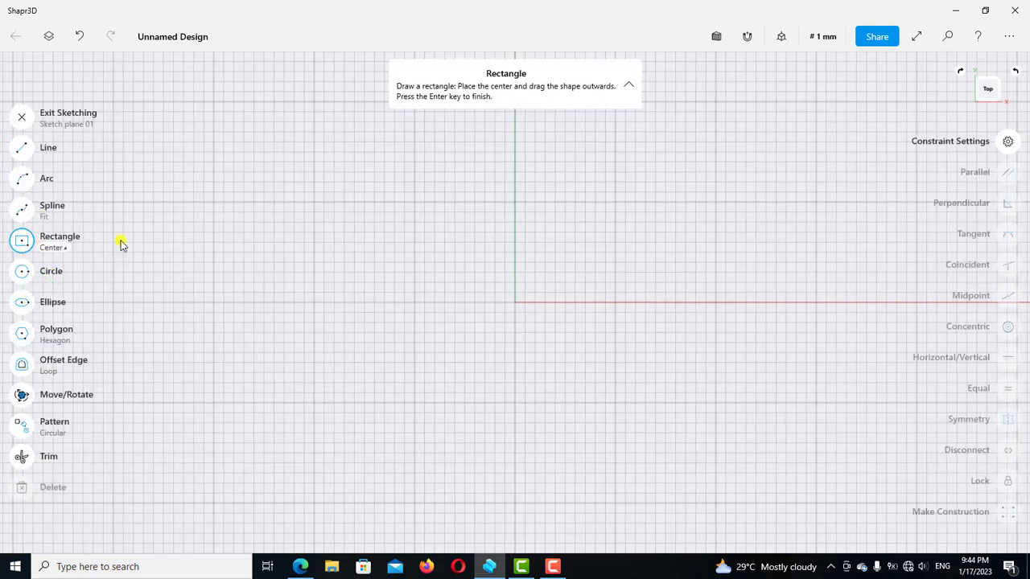
{"action": "left_click", "coordinate": [515, 305]}
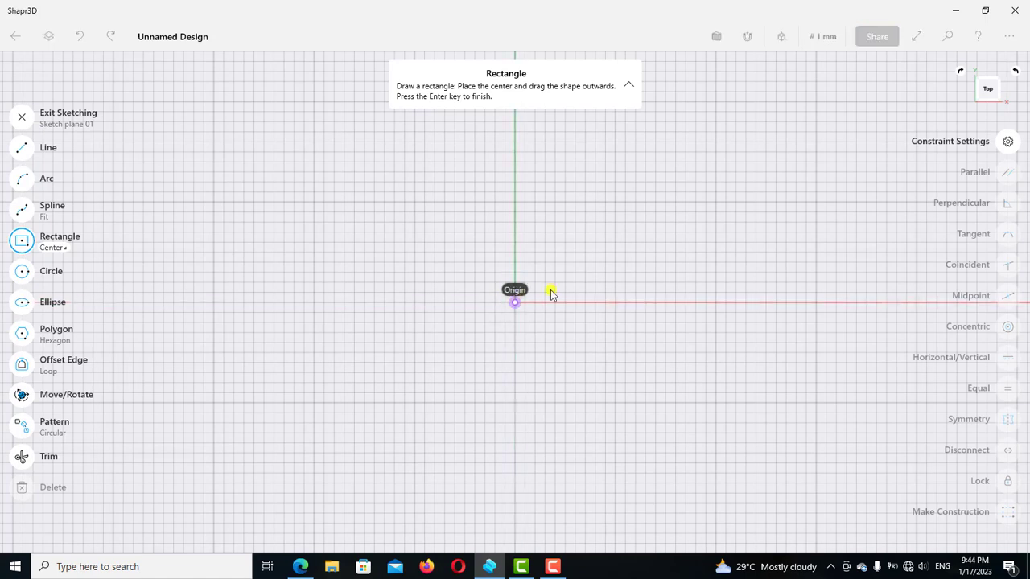
{"action": "left_click", "coordinate": [678, 226]}
{"action": "left_click", "coordinate": [22, 239]}
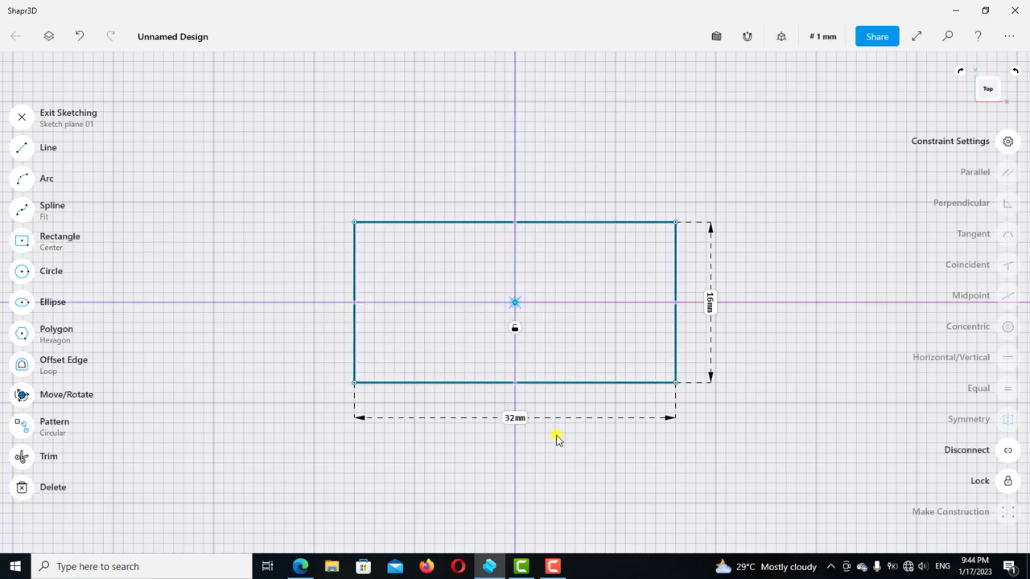
Step: Set the rectangle's horizontal side to 60 mm and its vertical side to 70 mm
{"action": "left_click", "coordinate": [513, 419]}
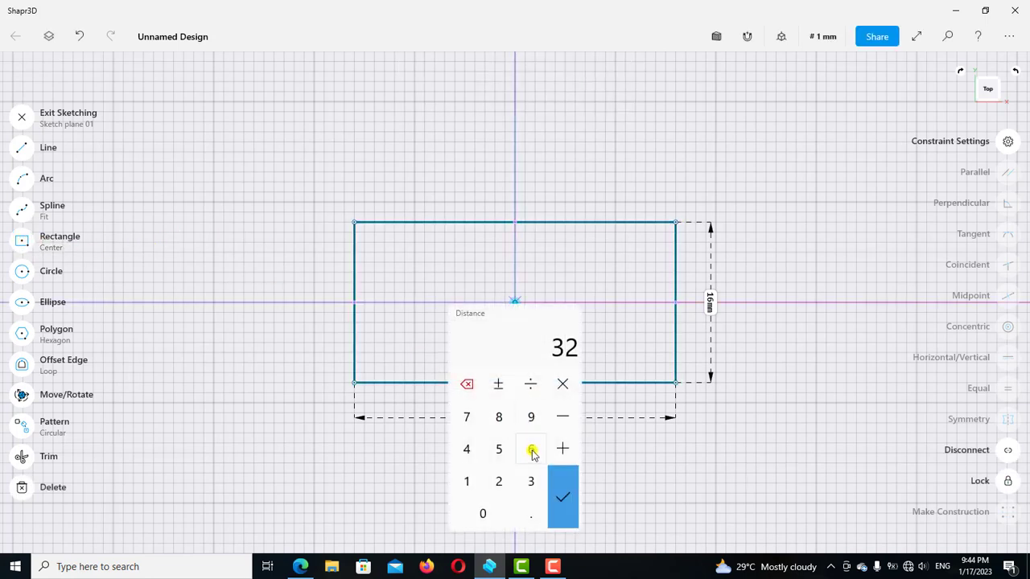
{"action": "left_click", "coordinate": [531, 449]}
{"action": "left_click", "coordinate": [491, 517]}
{"action": "left_click", "coordinate": [561, 496]}
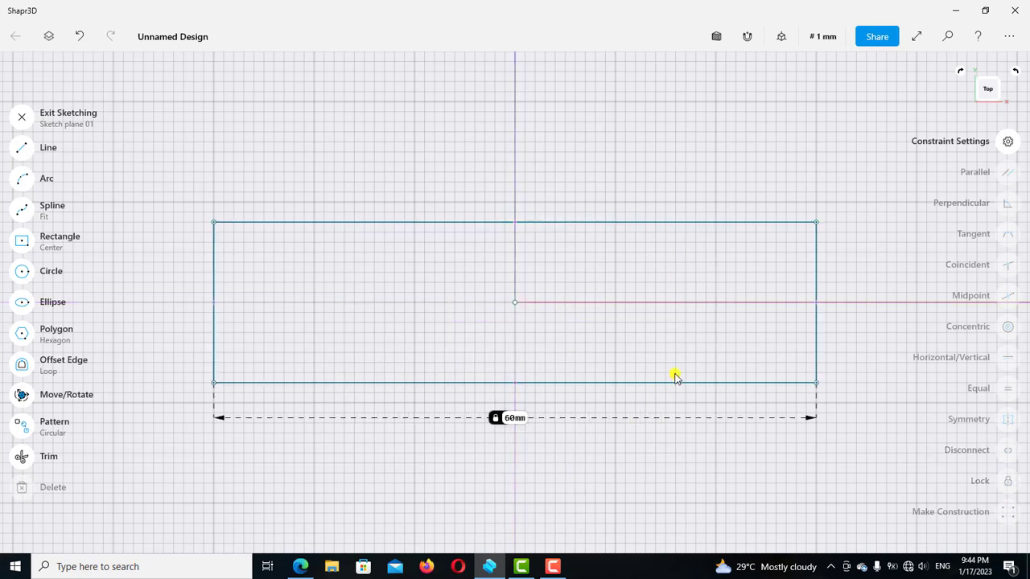
{"action": "left_click", "coordinate": [816, 334]}
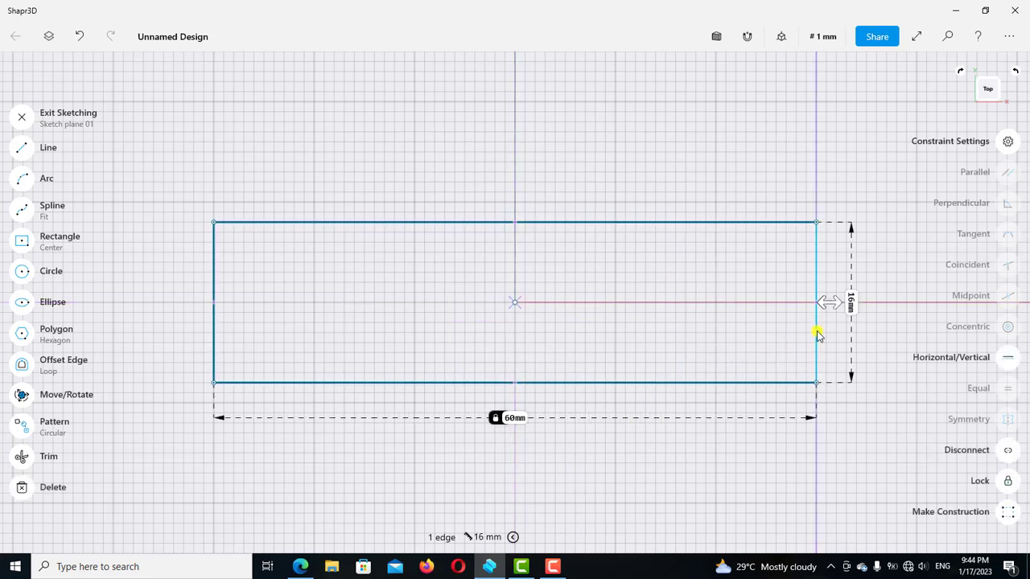
{"action": "left_click", "coordinate": [850, 306]}
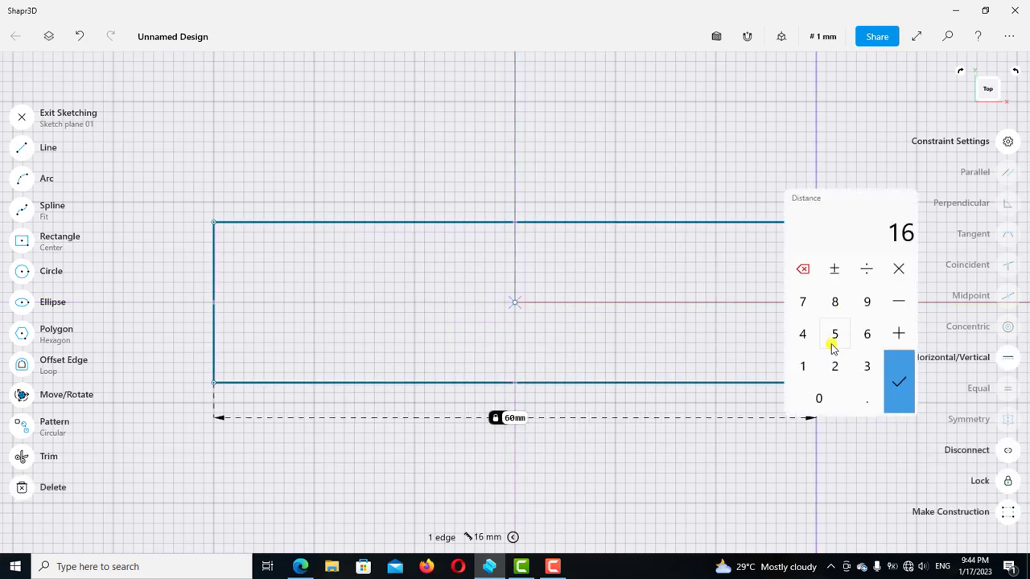
{"action": "left_click", "coordinate": [802, 302]}
{"action": "left_click", "coordinate": [818, 398]}
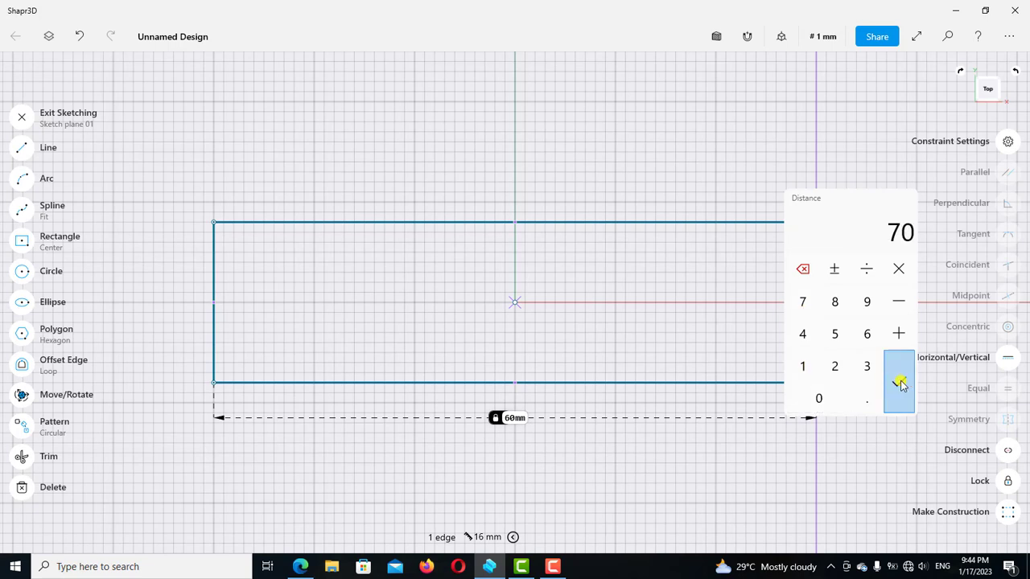
{"action": "left_click", "coordinate": [899, 381]}
Step: Return to the default 3D view and extrude the rectangle profile upward 20 mm
{"action": "left_click", "coordinate": [781, 37]}
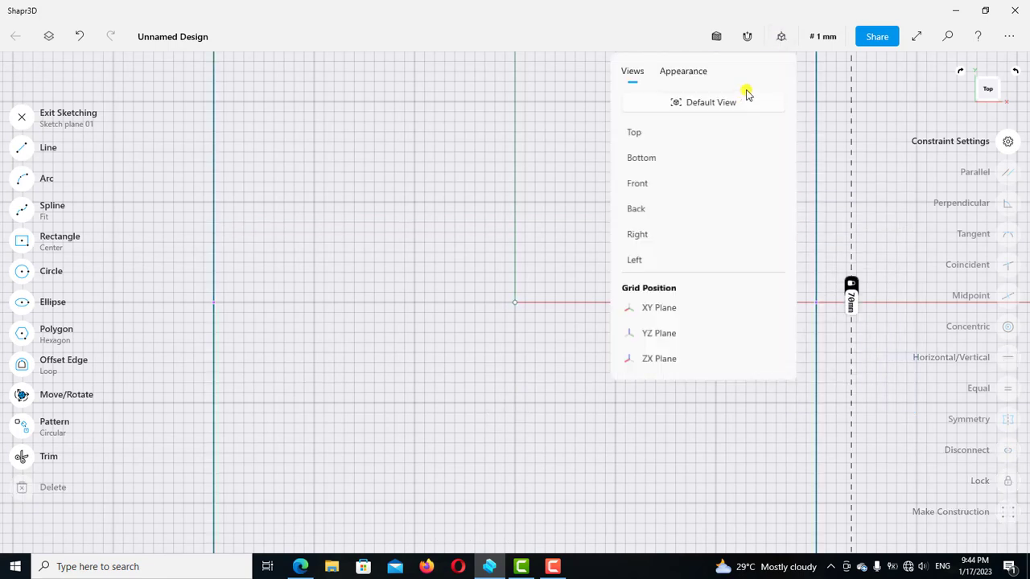
{"action": "left_click", "coordinate": [711, 100]}
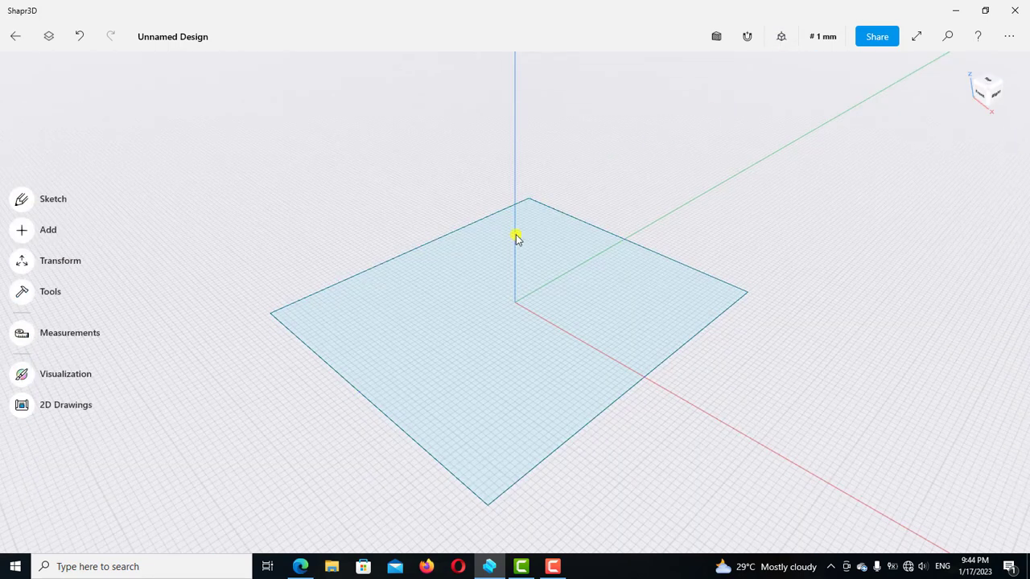
{"action": "left_click", "coordinate": [500, 344]}
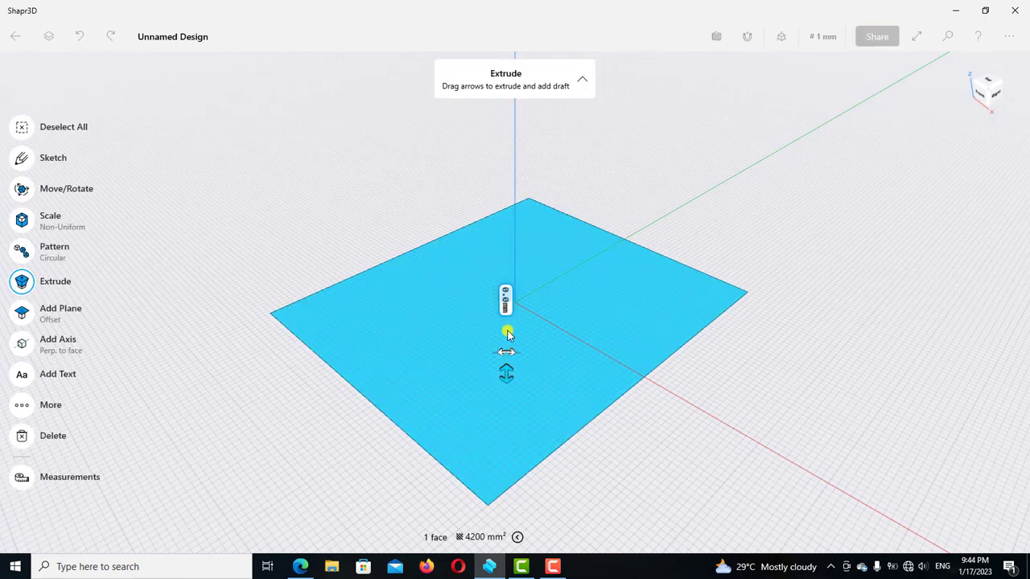
{"action": "left_click_drag", "start_coordinate": [507, 331], "coordinate": [507, 329]}
{"action": "left_click", "coordinate": [506, 359]}
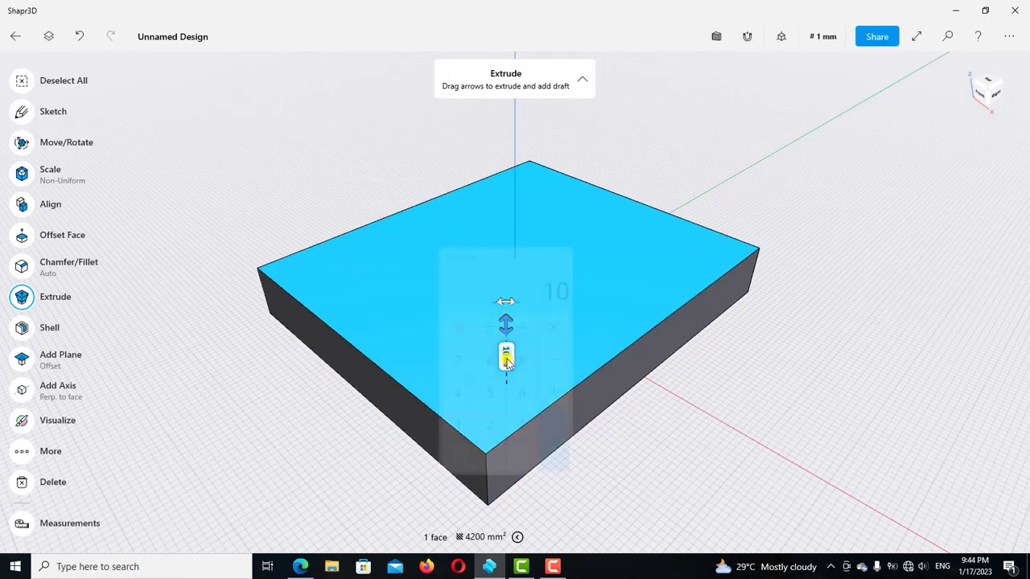
{"action": "left_click", "coordinate": [490, 419]}
{"action": "left_click", "coordinate": [473, 452]}
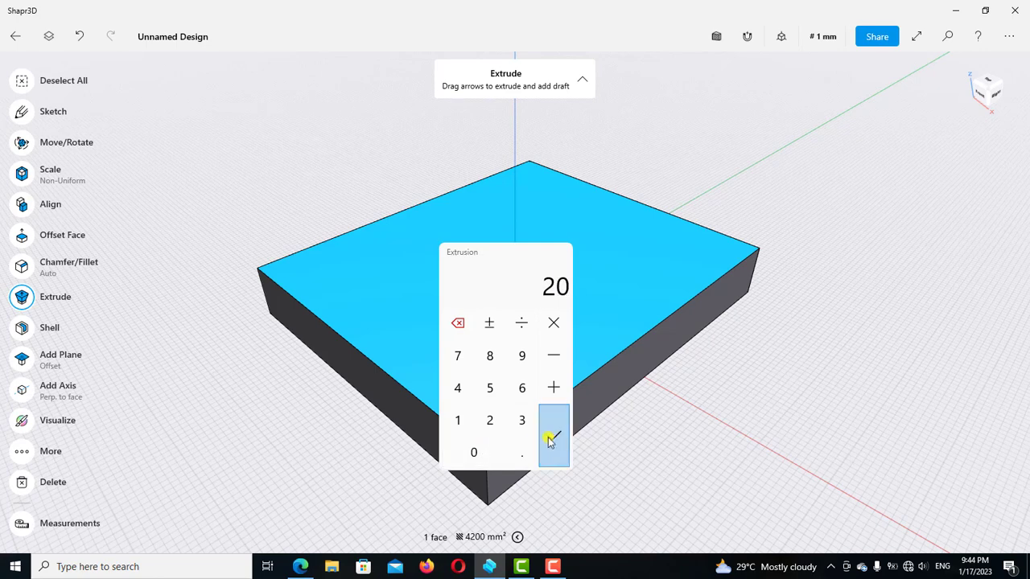
{"action": "left_click", "coordinate": [553, 435]}
{"action": "left_click", "coordinate": [732, 356]}
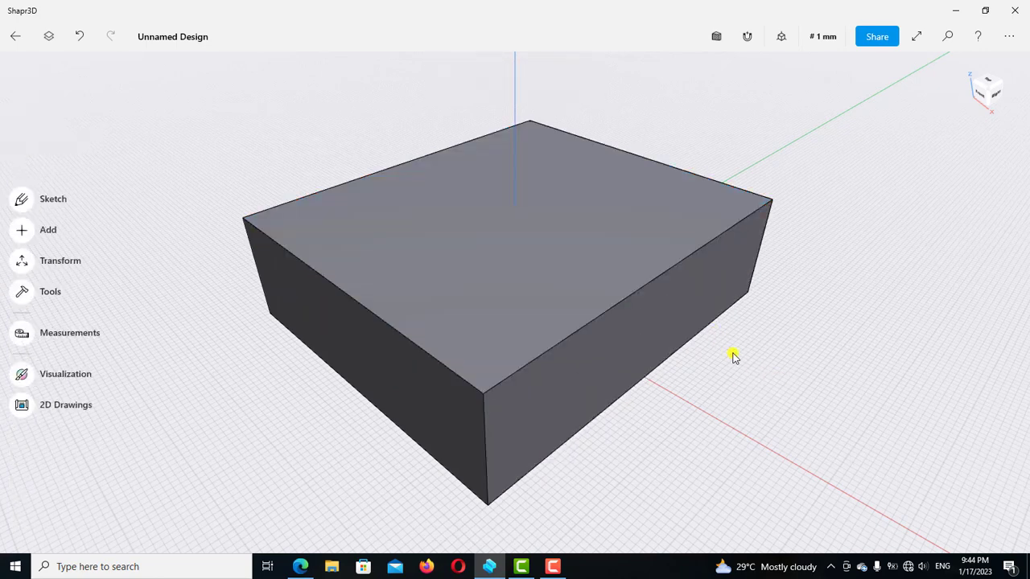
Step: Check the reference drawing, then sketch on the block's front face a vertical line about 37 mm long, downward from the top edge's midpoint
{"action": "right_click_drag", "start_coordinate": [750, 322], "coordinate": [418, 378]}
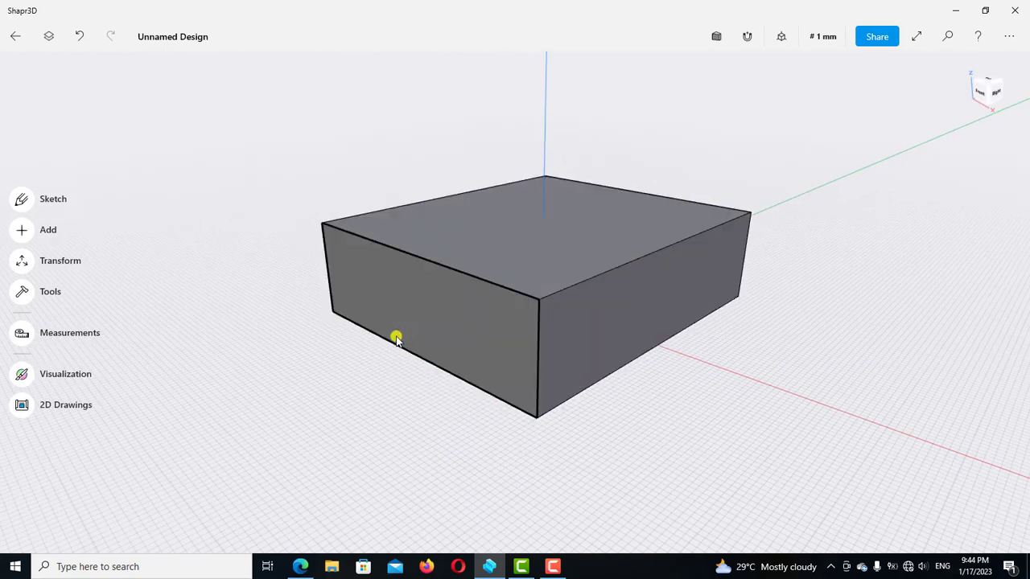
{"action": "left_click", "coordinate": [300, 566]}
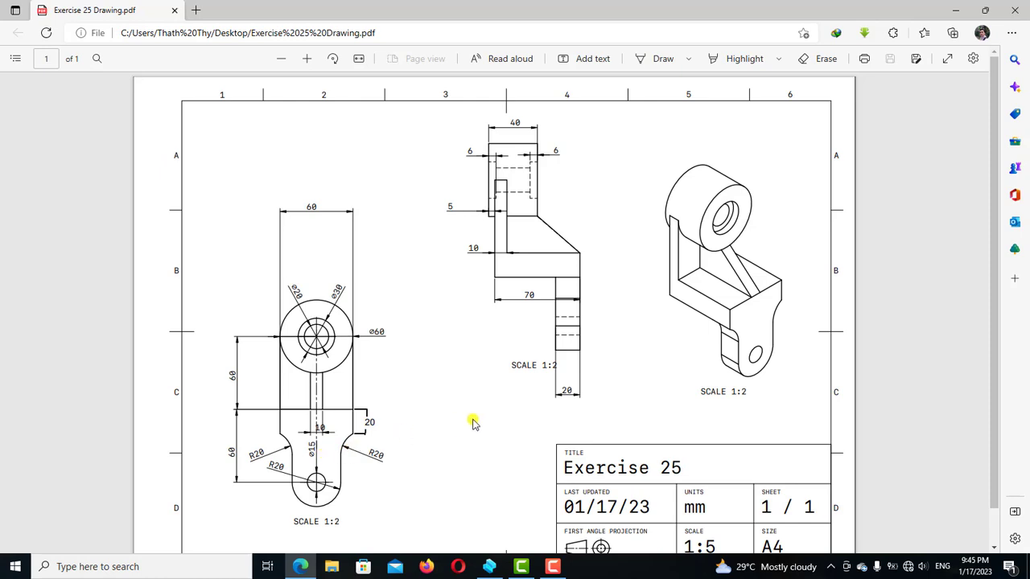
{"action": "left_click", "coordinate": [489, 566]}
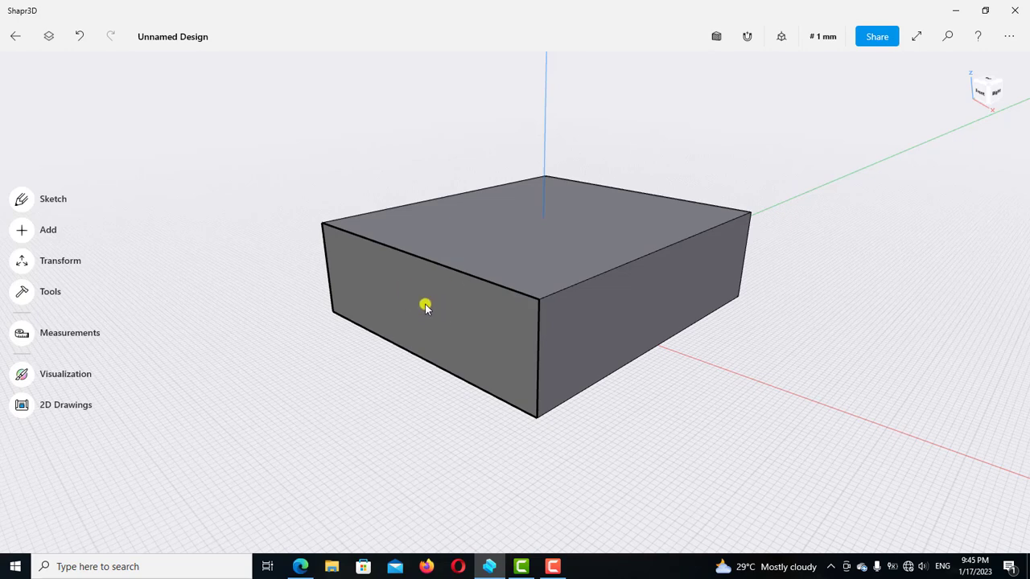
{"action": "double_click", "coordinate": [424, 305]}
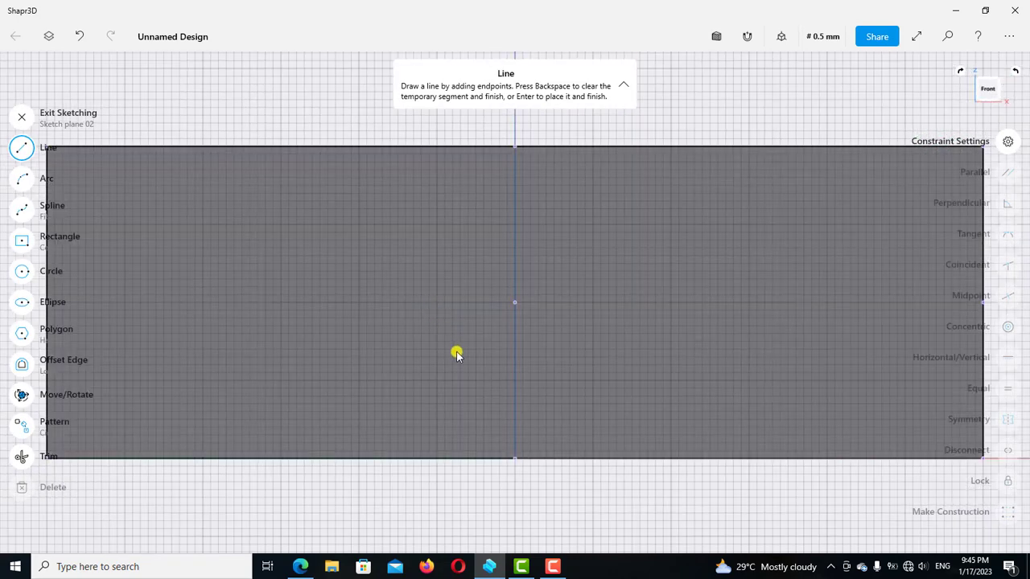
{"action": "scroll", "coordinate": [458, 352], "scroll_direction": "down", "scroll_amount": 5}
{"action": "scroll", "coordinate": [466, 389], "scroll_direction": "down", "scroll_amount": 1}
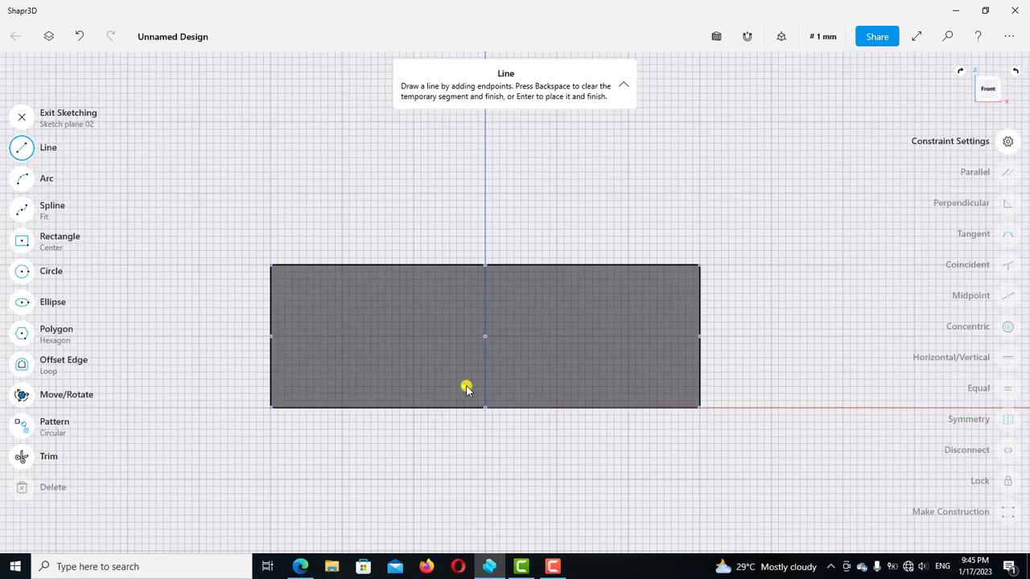
{"action": "left_click", "coordinate": [485, 266]}
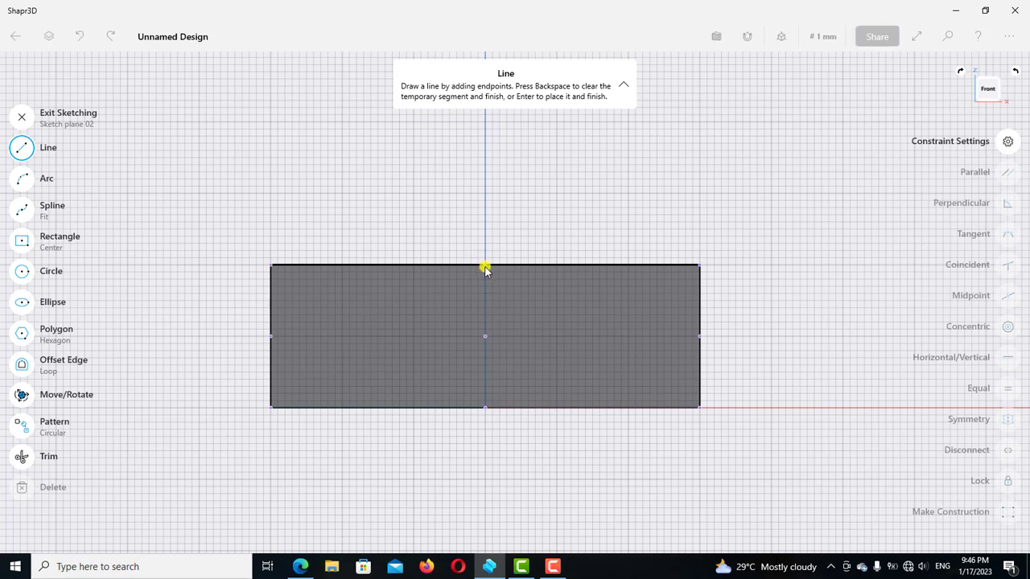
{"action": "scroll", "coordinate": [490, 451], "scroll_direction": "down", "scroll_amount": 2}
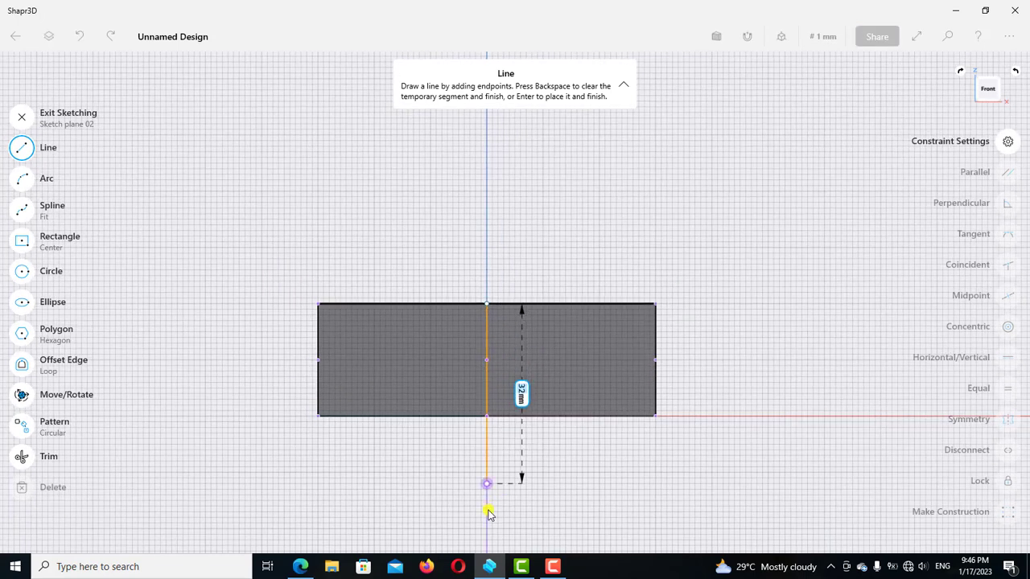
{"action": "double_click", "coordinate": [487, 513]}
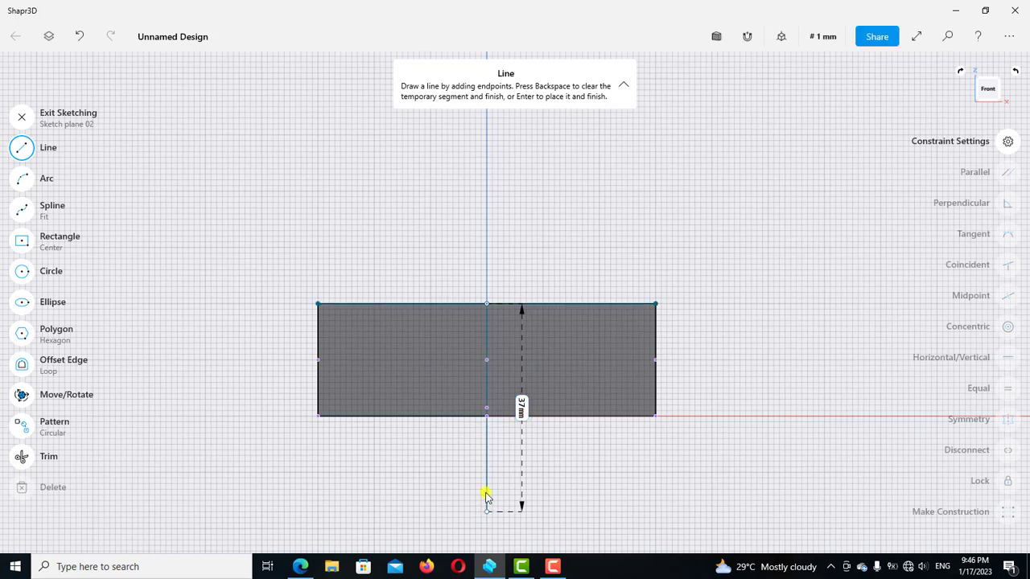
Step: Set the vertical line's length to 60 mm
{"action": "left_click", "coordinate": [521, 407]}
{"action": "left_click", "coordinate": [537, 438]}
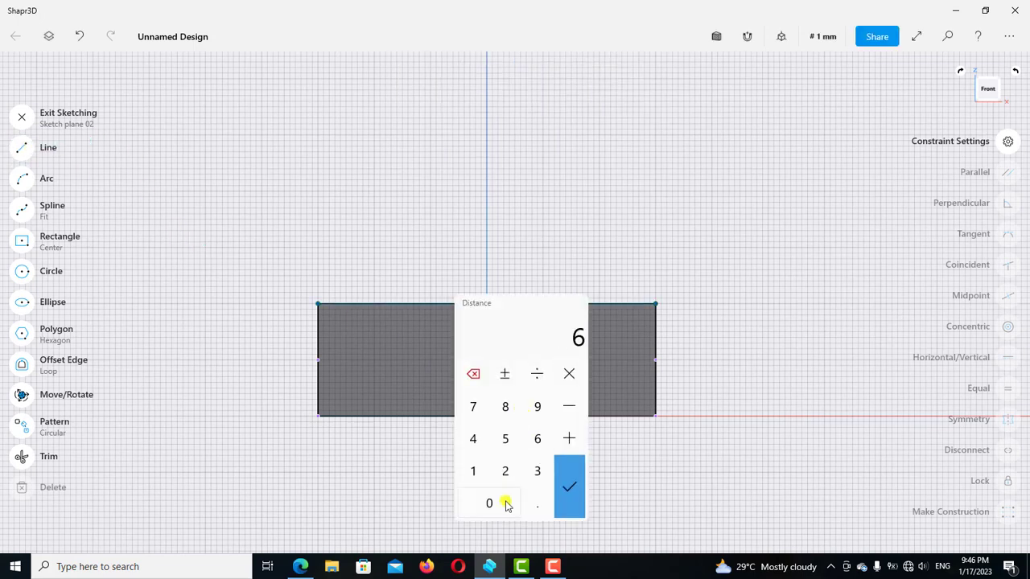
{"action": "left_click", "coordinate": [500, 503]}
{"action": "left_click", "coordinate": [570, 487]}
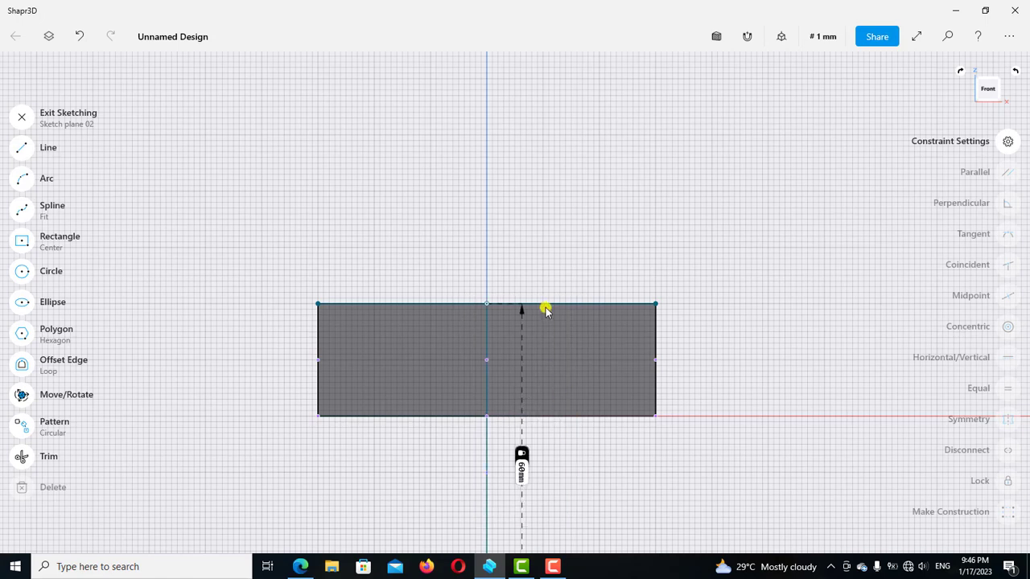
Step: Convert the vertical line to construction geometry and lock it
{"action": "middle_click_drag", "start_coordinate": [546, 308], "coordinate": [514, 154]}
{"action": "left_click", "coordinate": [455, 396]}
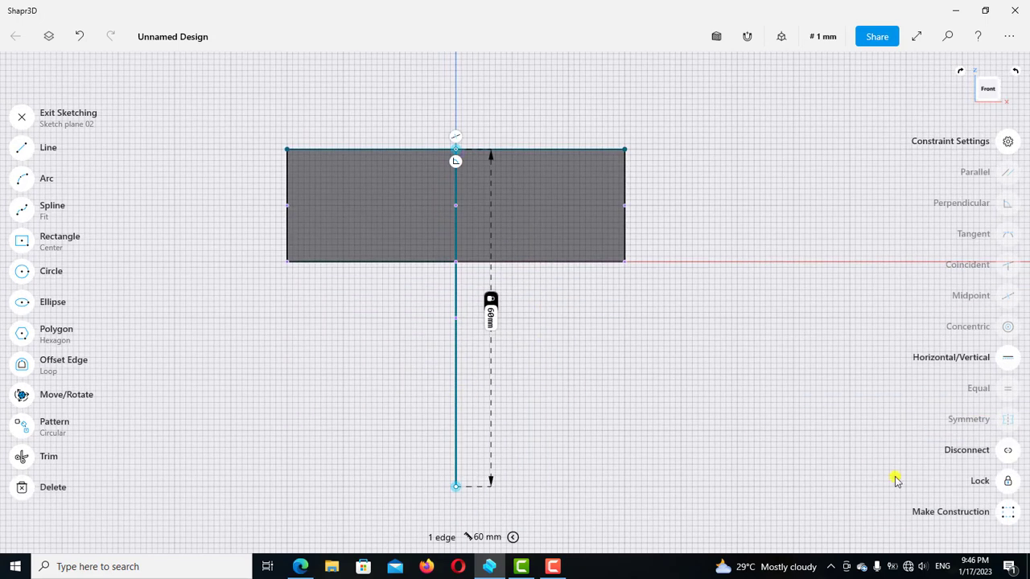
{"action": "left_click", "coordinate": [1009, 514]}
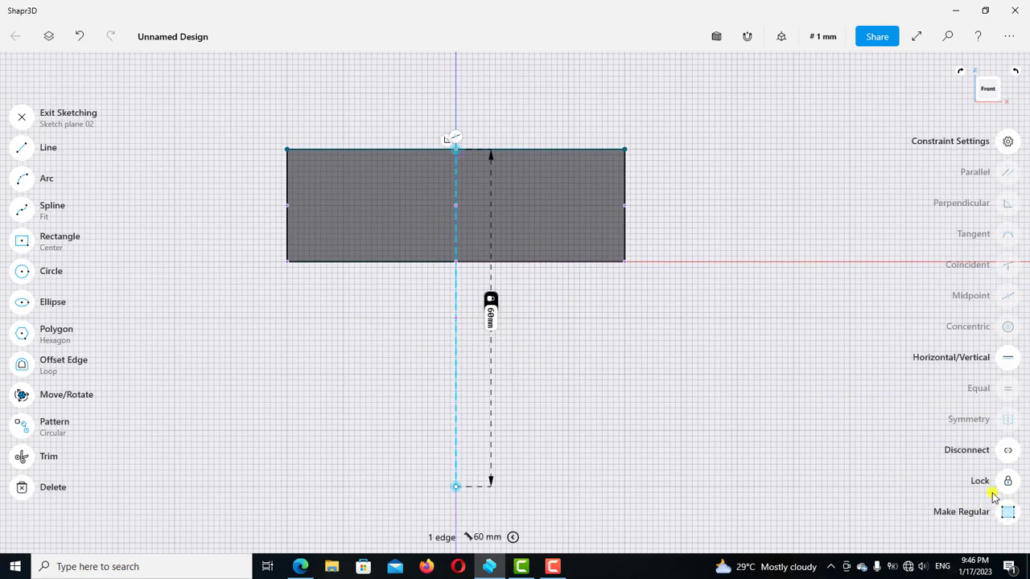
{"action": "left_click", "coordinate": [1009, 482]}
Step: Draw a 15 mm diameter circle centred on the lower endpoint of the vertical construction line
{"action": "scroll", "coordinate": [708, 354], "scroll_direction": "down", "scroll_amount": 1}
{"action": "scroll", "coordinate": [712, 346], "scroll_direction": "down", "scroll_amount": 3}
{"action": "scroll", "coordinate": [709, 354], "scroll_direction": "up", "scroll_amount": 2}
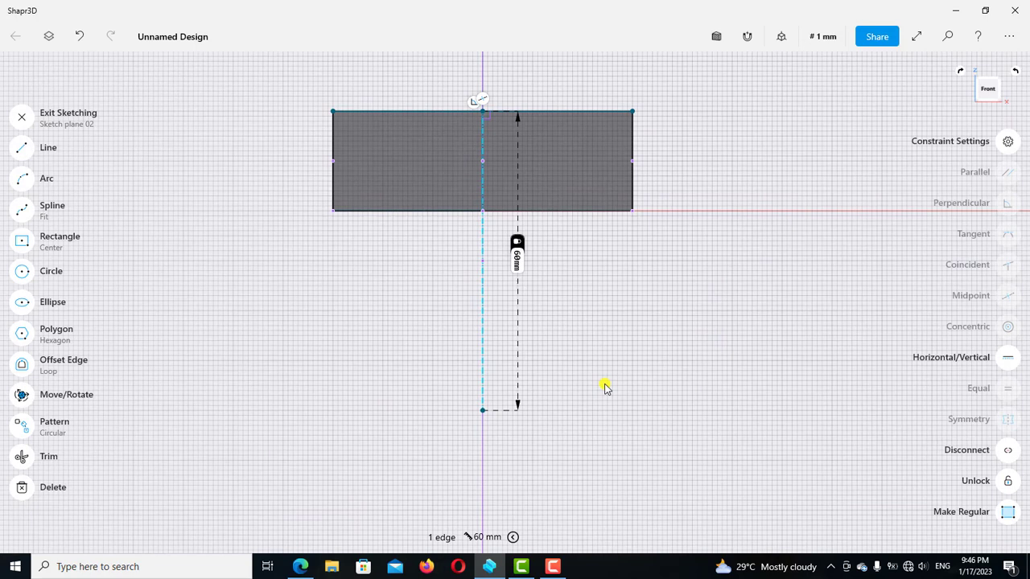
{"action": "scroll", "coordinate": [569, 384], "scroll_direction": "down", "scroll_amount": 1}
{"action": "scroll", "coordinate": [576, 333], "scroll_direction": "down", "scroll_amount": 2}
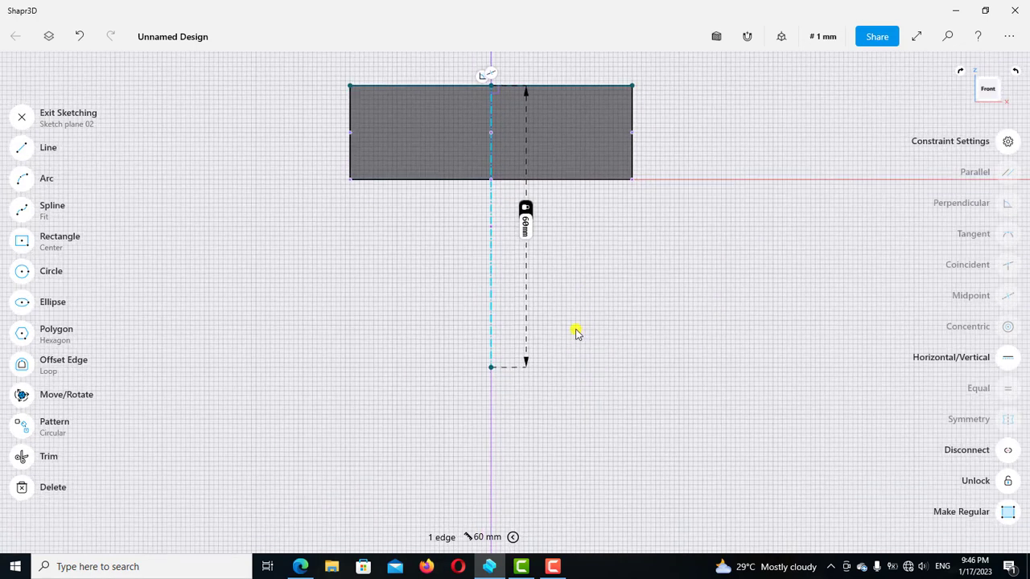
{"action": "scroll", "coordinate": [491, 408], "scroll_direction": "up", "scroll_amount": 2}
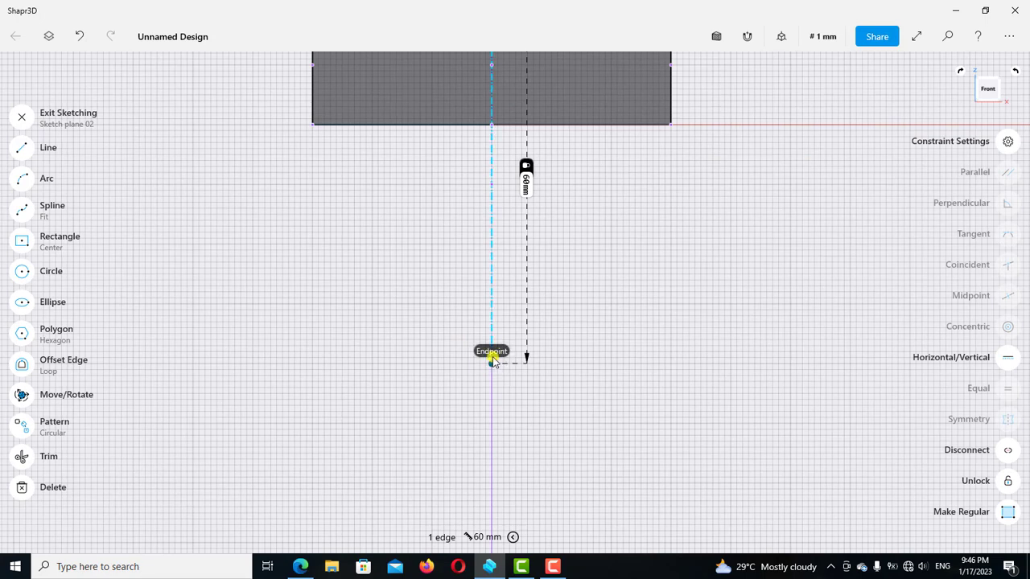
{"action": "left_click", "coordinate": [22, 271]}
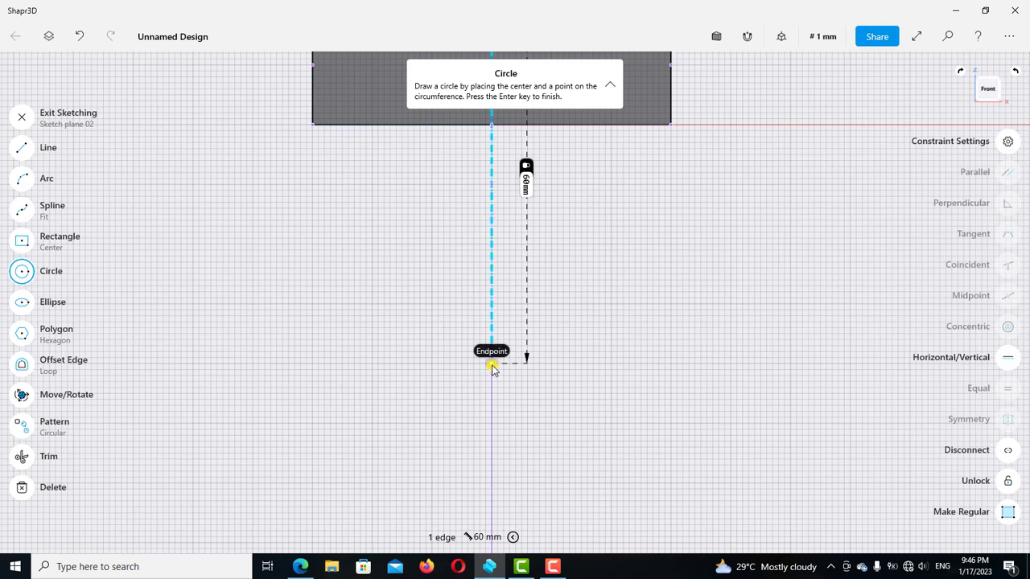
{"action": "left_click", "coordinate": [492, 363]}
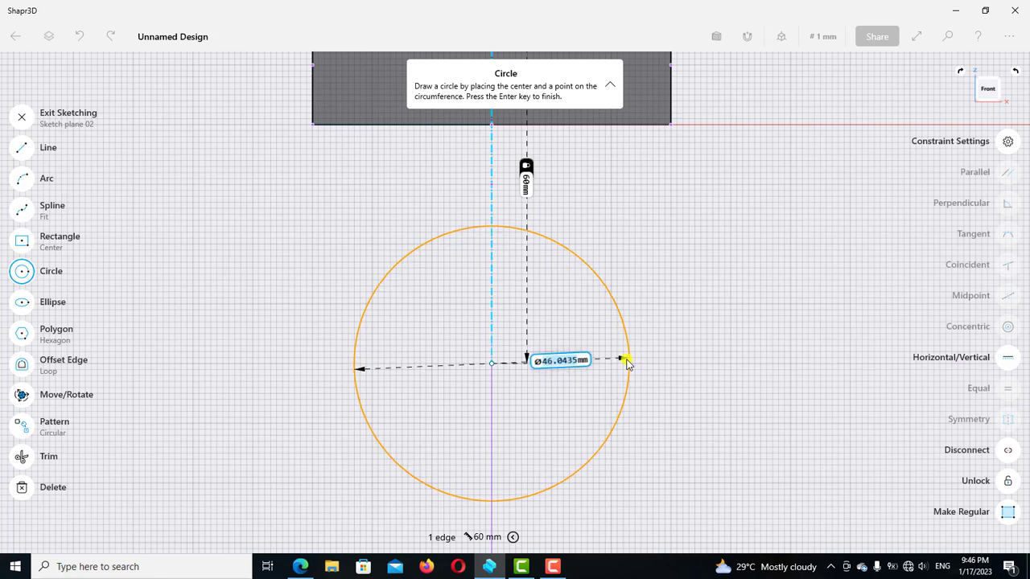
{"action": "type", "text": "15"}
{"action": "key", "text": "Return"}
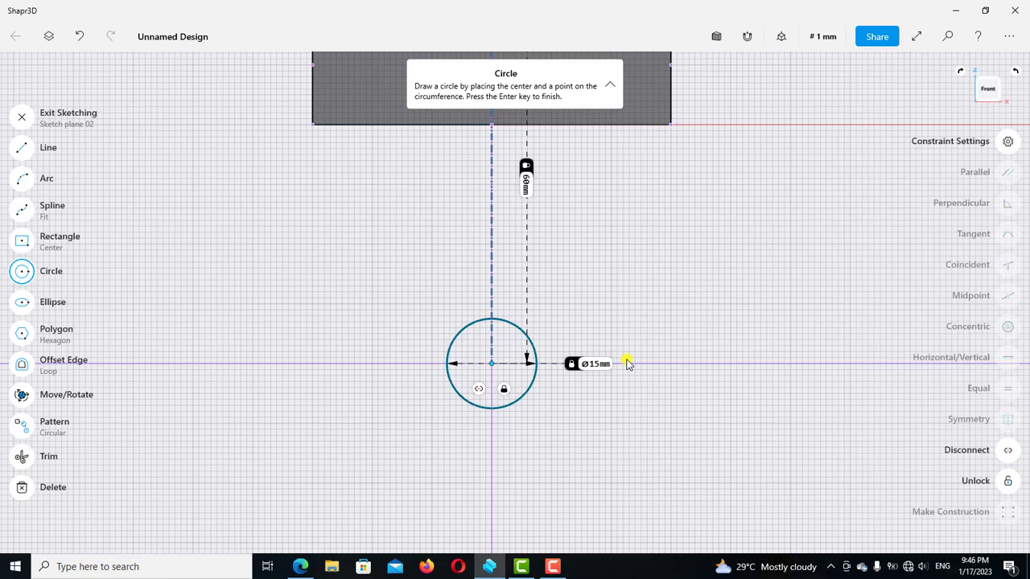
Step: Draw a 40 mm diameter circle concentric with the 15 mm circle
{"action": "left_click", "coordinate": [492, 366]}
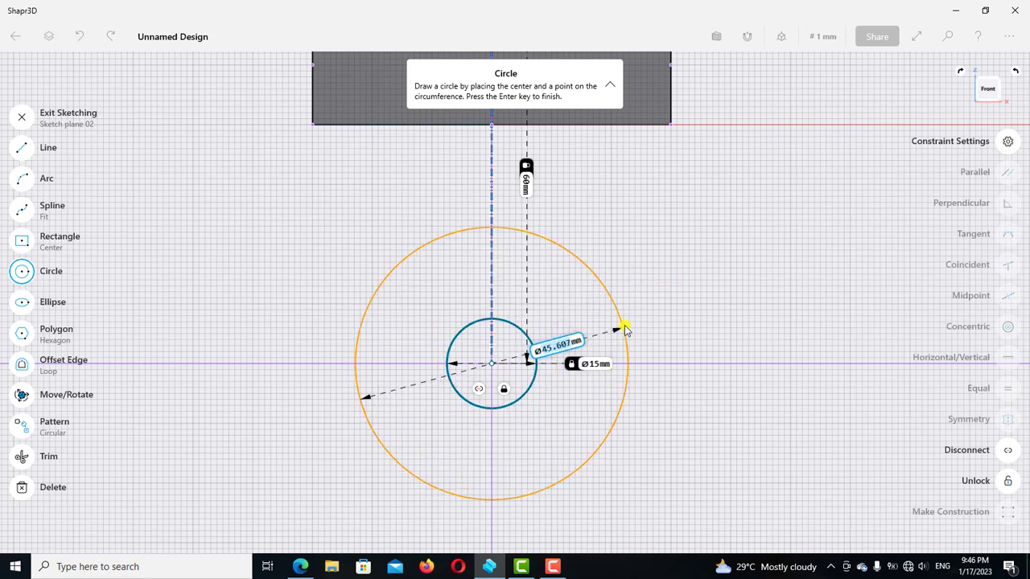
{"action": "type", "text": "40"}
{"action": "key", "text": "Return"}
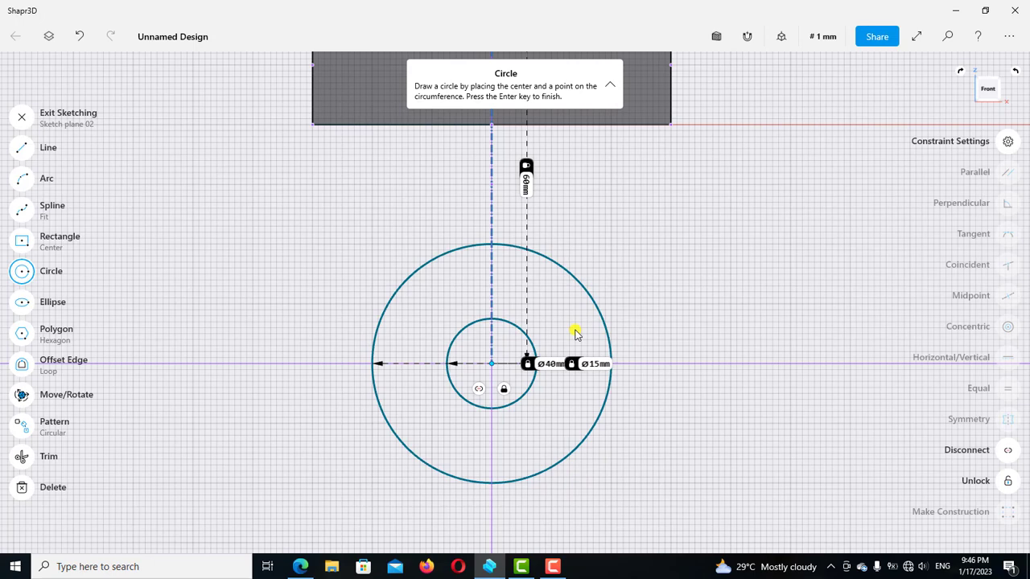
{"action": "left_click", "coordinate": [22, 271]}
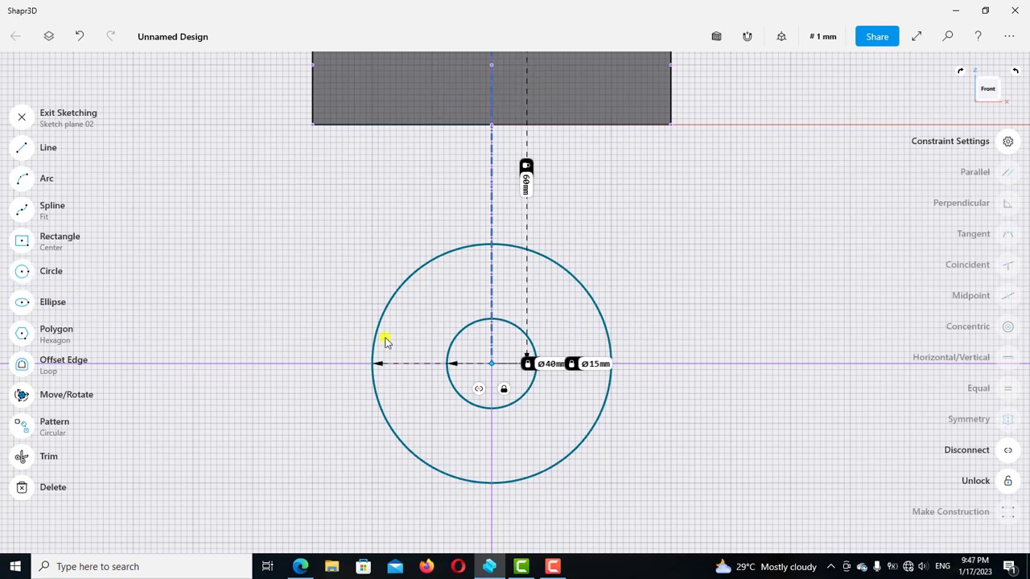
Step: Draw a near-vertical line about 39 mm long from the block's lower edge to the left side of the 40 mm circle
{"action": "left_click", "coordinate": [375, 127]}
{"action": "left_click", "coordinate": [22, 150]}
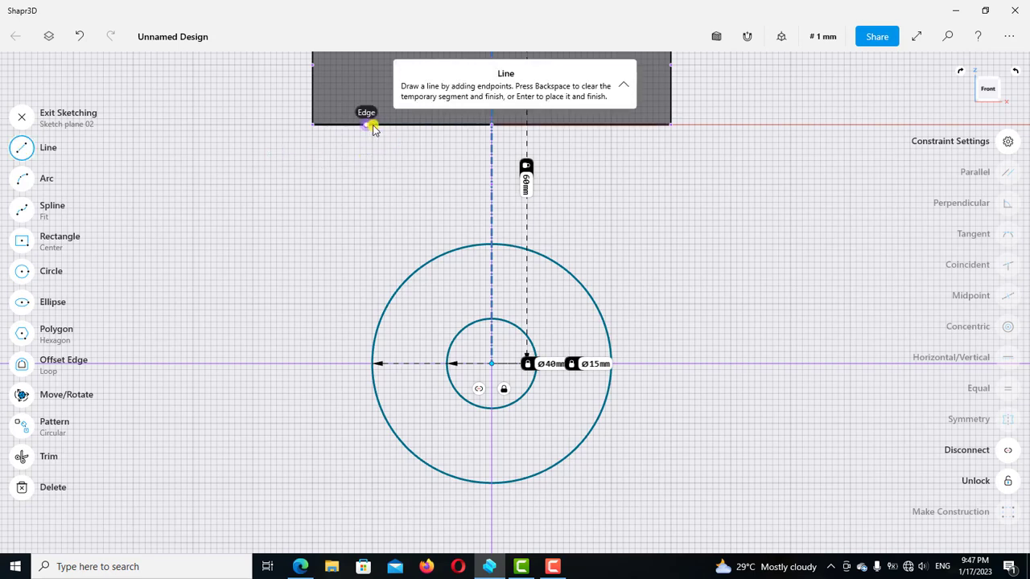
{"action": "left_click", "coordinate": [377, 125]}
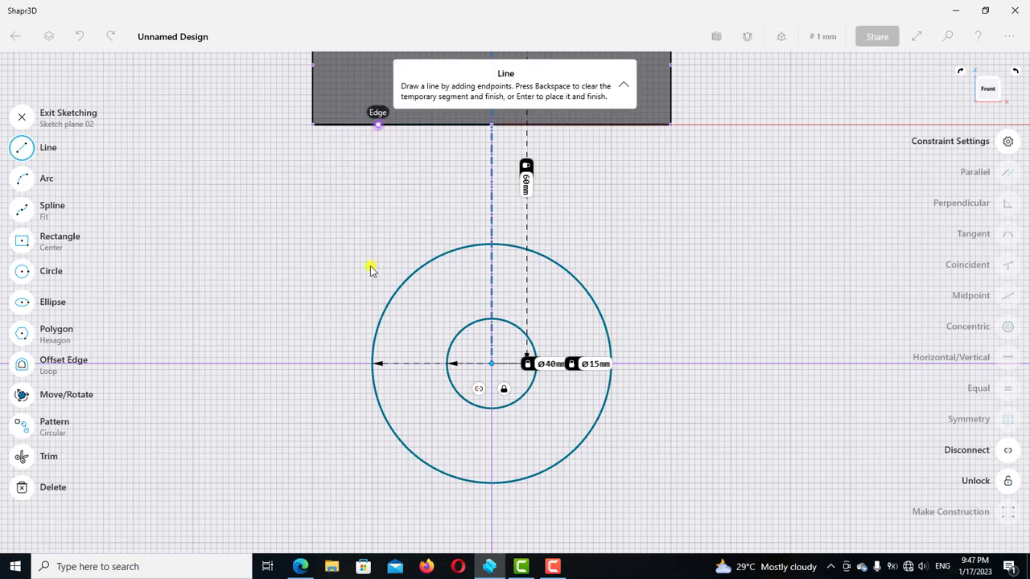
{"action": "left_click", "coordinate": [374, 359]}
{"action": "left_click", "coordinate": [22, 148]}
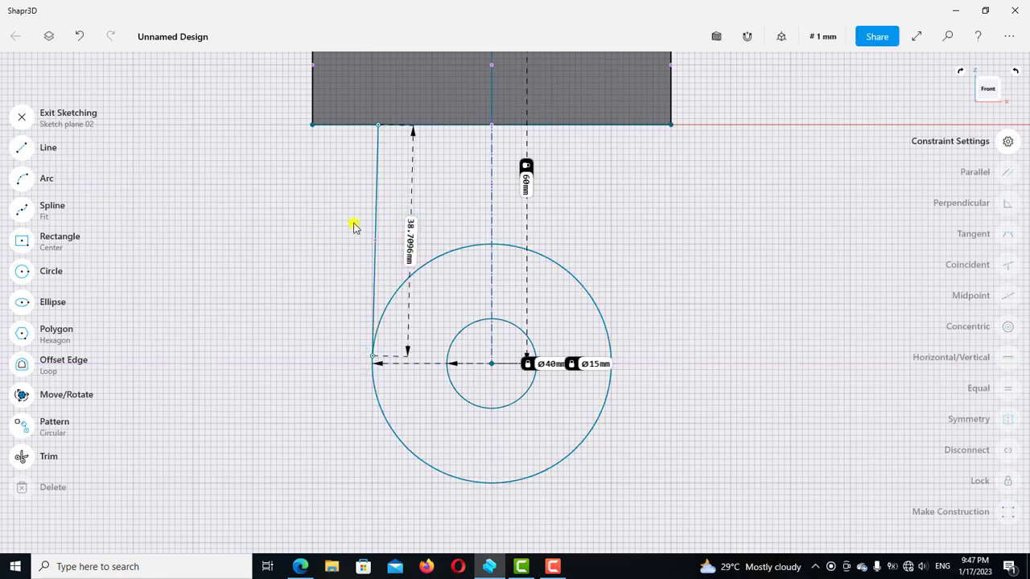
Step: Constrain the new side line to be vertical and tangent to the 40 mm circle
{"action": "left_click", "coordinate": [375, 222]}
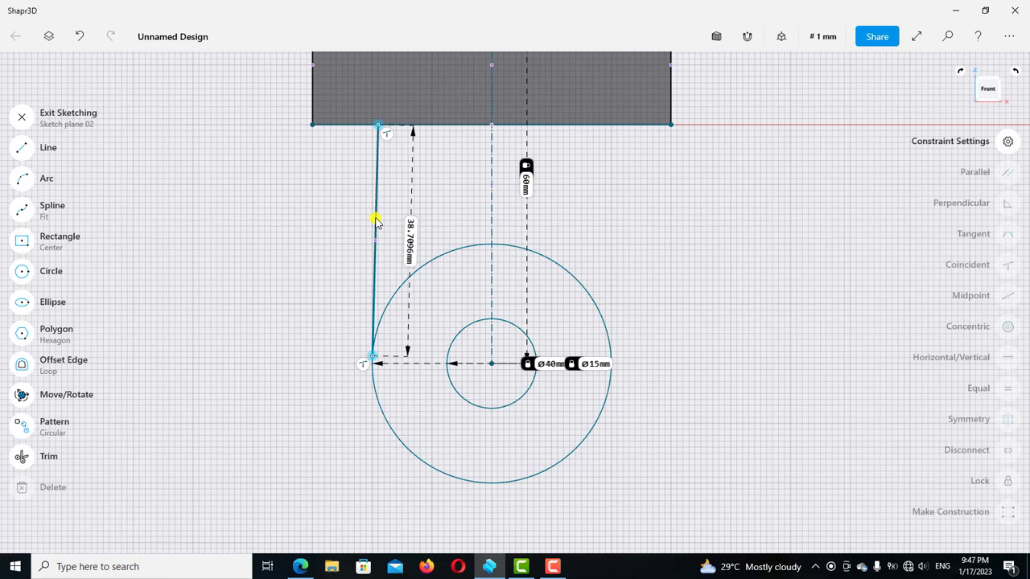
{"action": "left_click", "coordinate": [375, 221]}
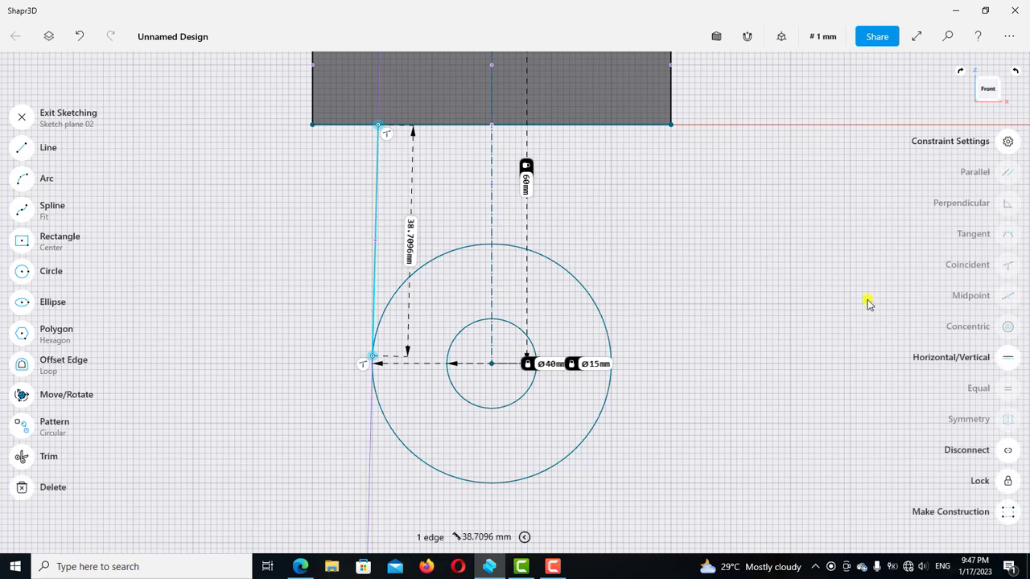
{"action": "left_click", "coordinate": [1007, 359]}
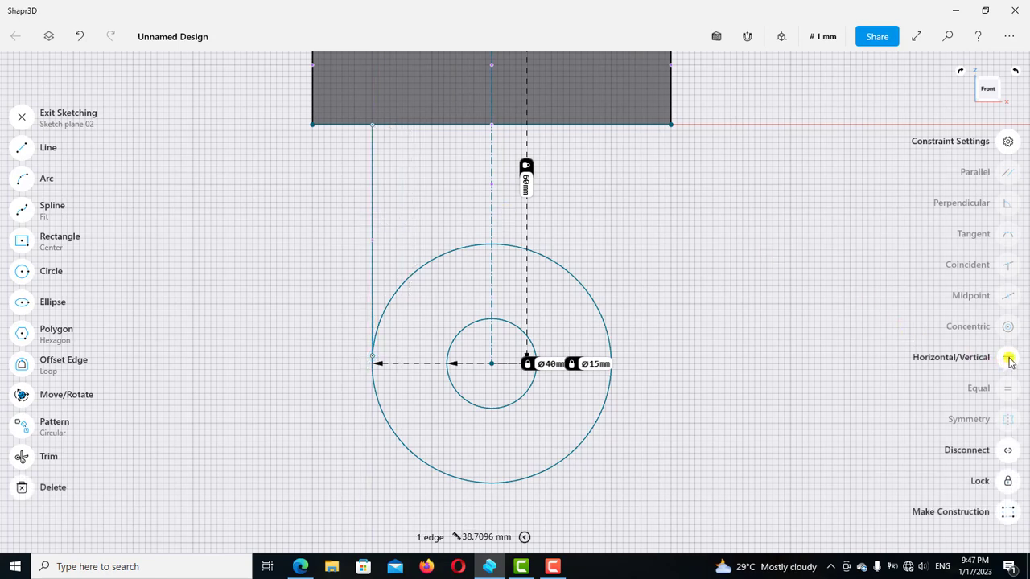
{"action": "left_click", "coordinate": [372, 296]}
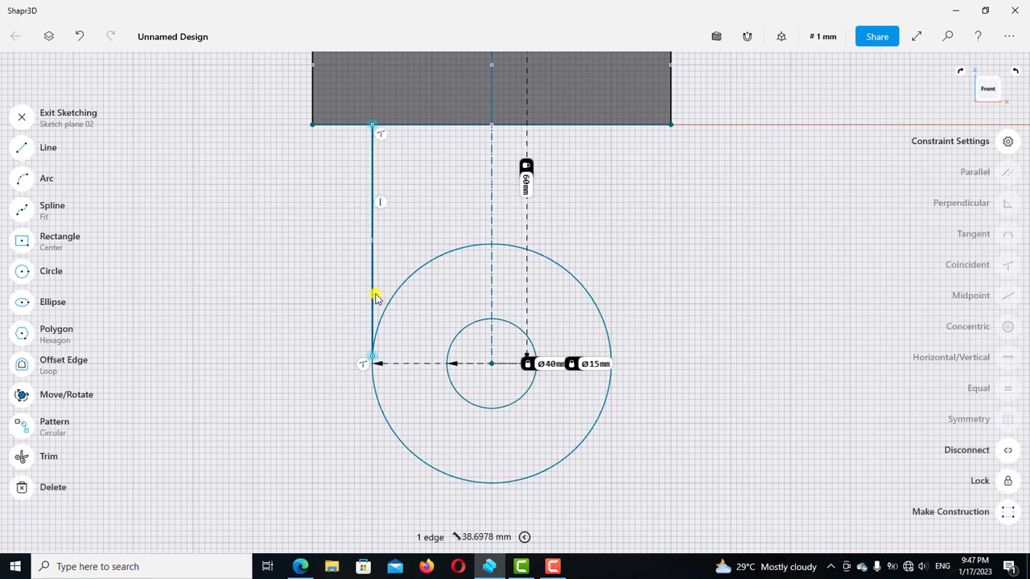
{"action": "left_click", "coordinate": [443, 255]}
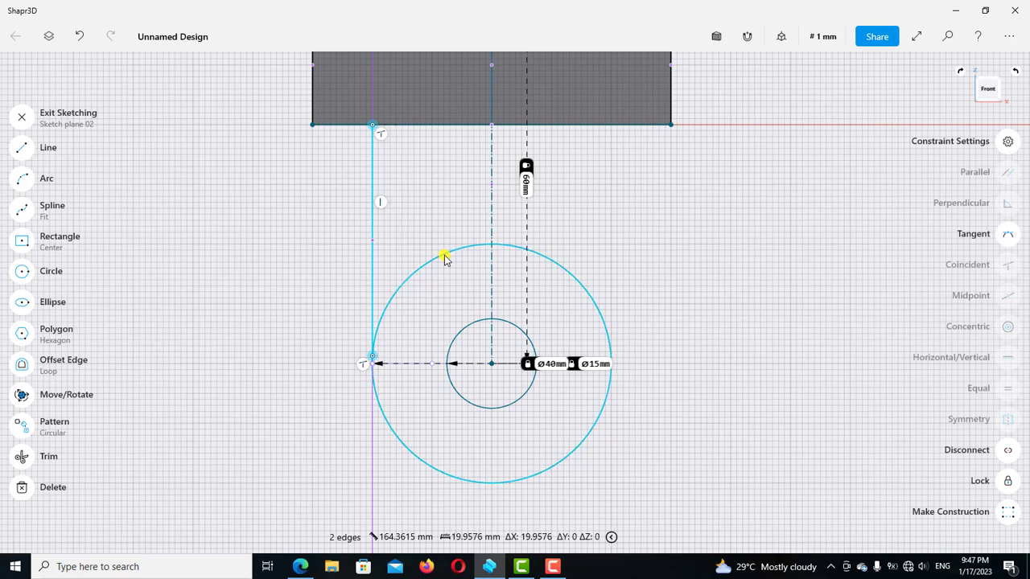
{"action": "left_click", "coordinate": [1008, 235]}
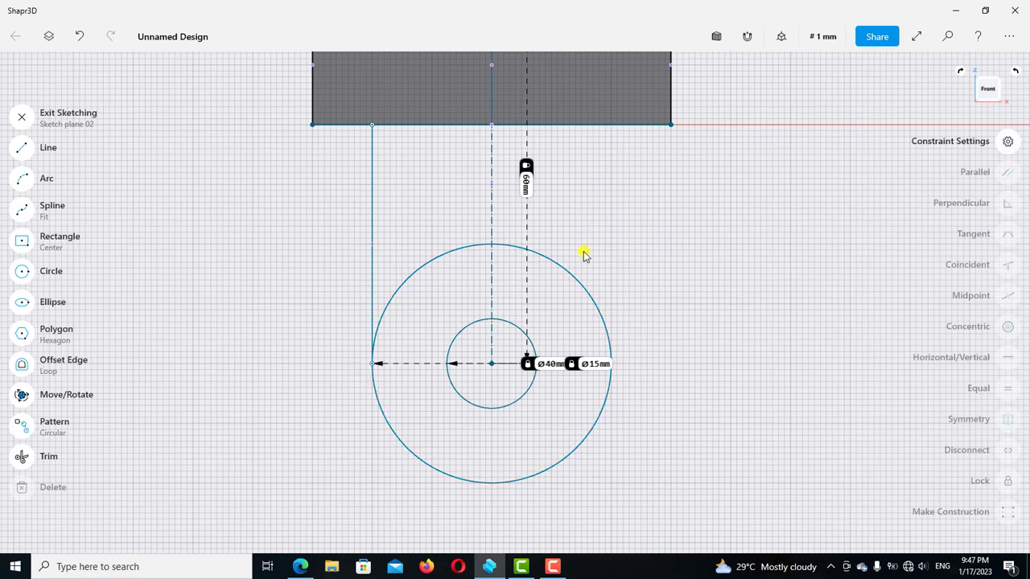
Step: Mirror the vertical side line across the central construction line, keeping the original
{"action": "left_click", "coordinate": [373, 231]}
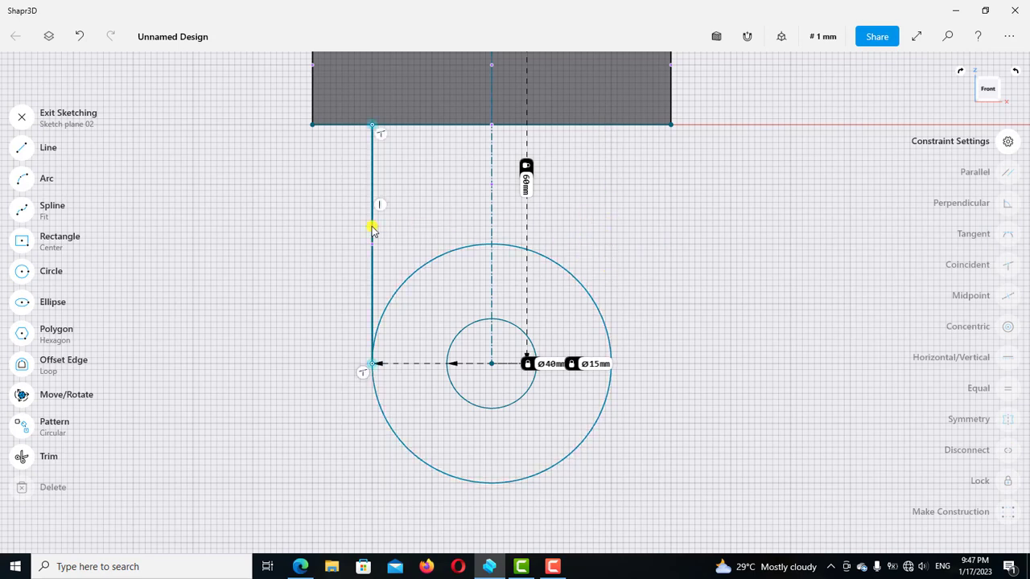
{"action": "left_click", "coordinate": [605, 289]}
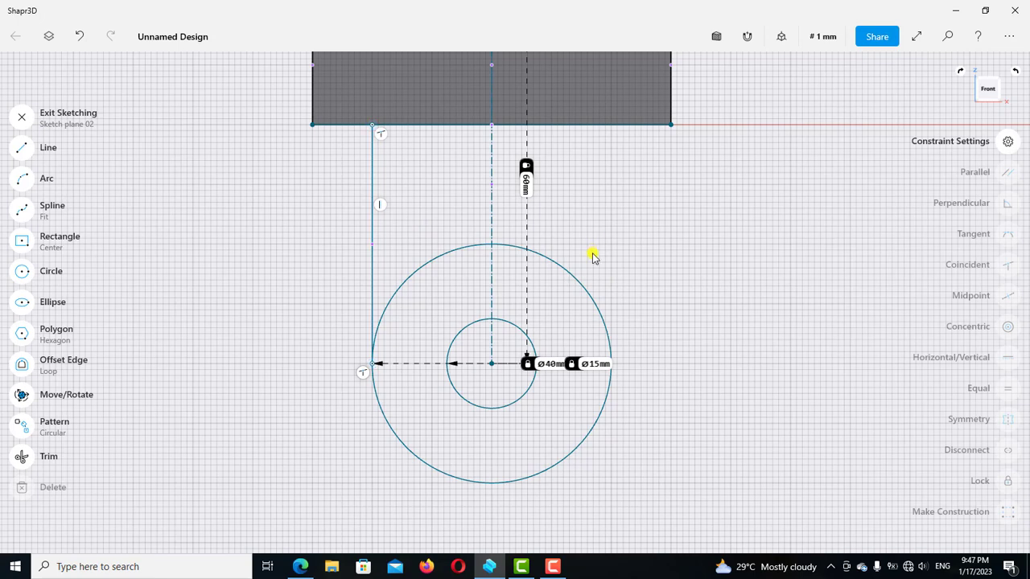
{"action": "left_click", "coordinate": [373, 231]}
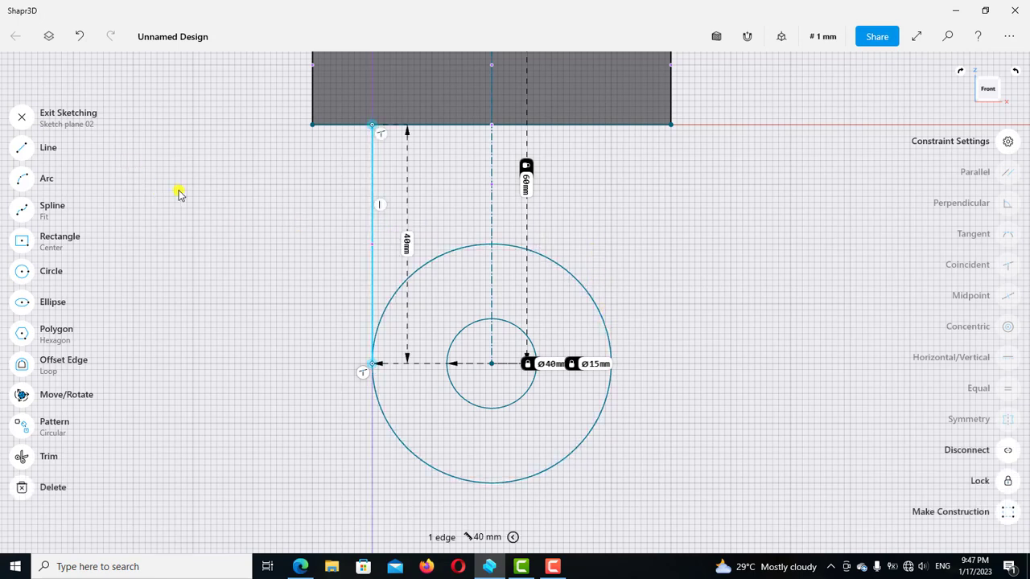
{"action": "left_click", "coordinate": [18, 116]}
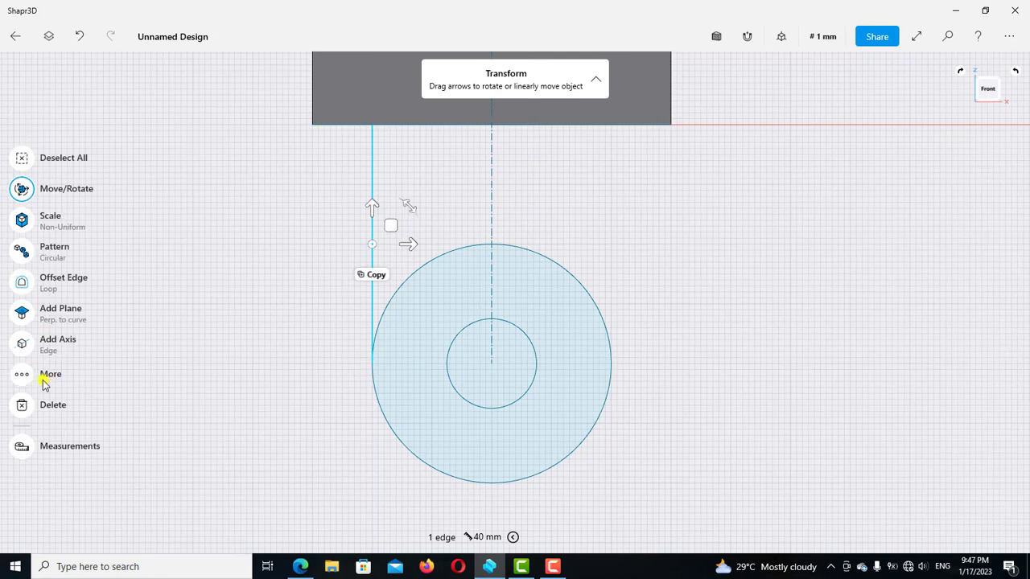
{"action": "left_click", "coordinate": [22, 375]}
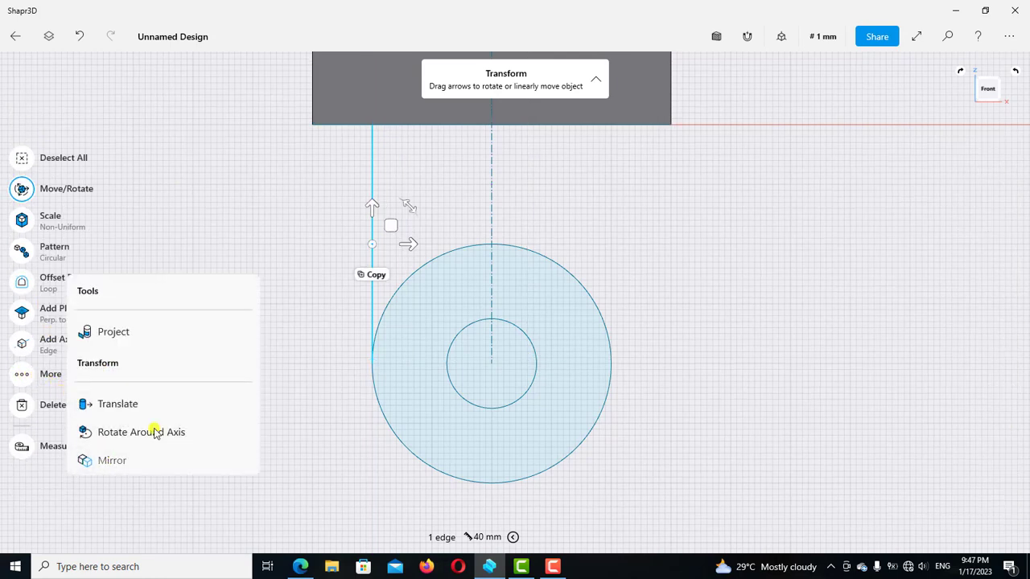
{"action": "left_click", "coordinate": [121, 431]}
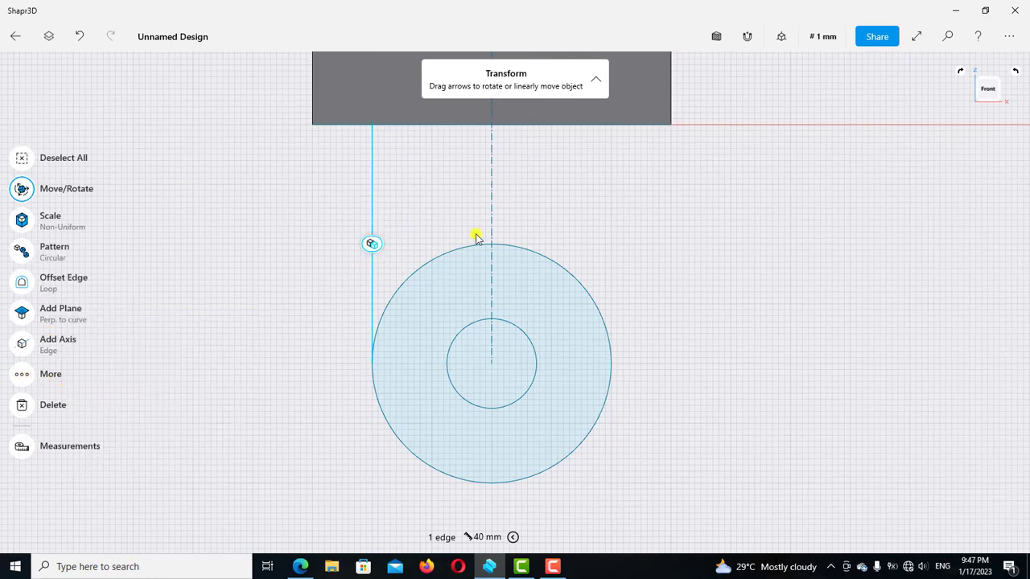
{"action": "left_click", "coordinate": [492, 187]}
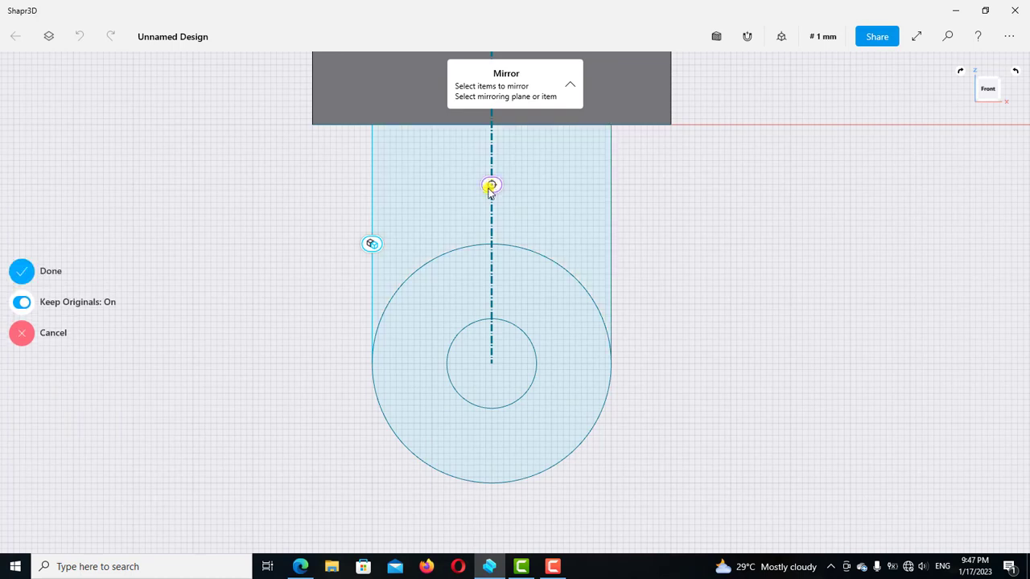
{"action": "left_click", "coordinate": [21, 271]}
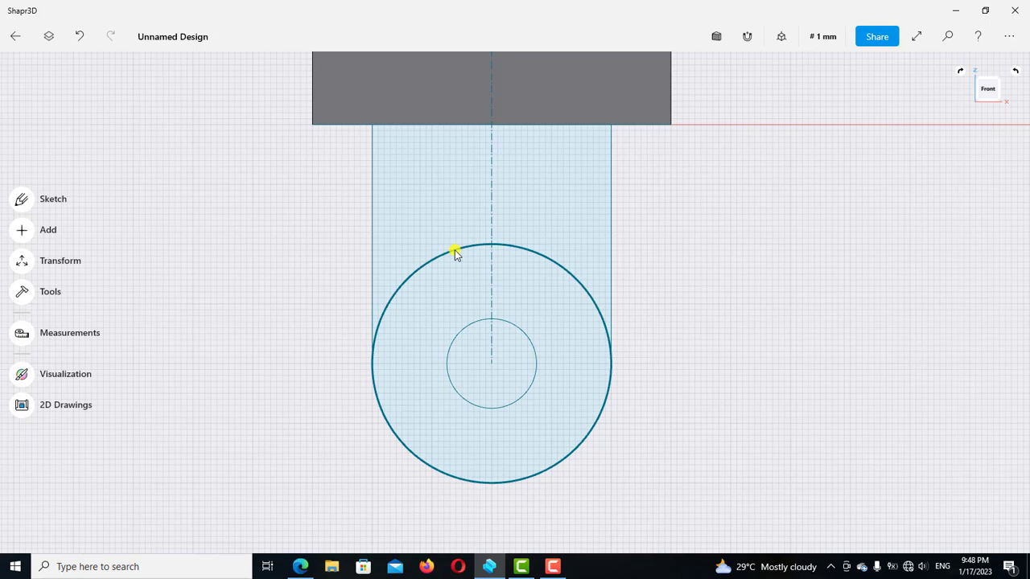
Step: Trim away the upper arc of the 40 mm circle inside the lug outline and finish the sketch
{"action": "left_click", "coordinate": [779, 38]}
{"action": "left_click", "coordinate": [704, 109]}
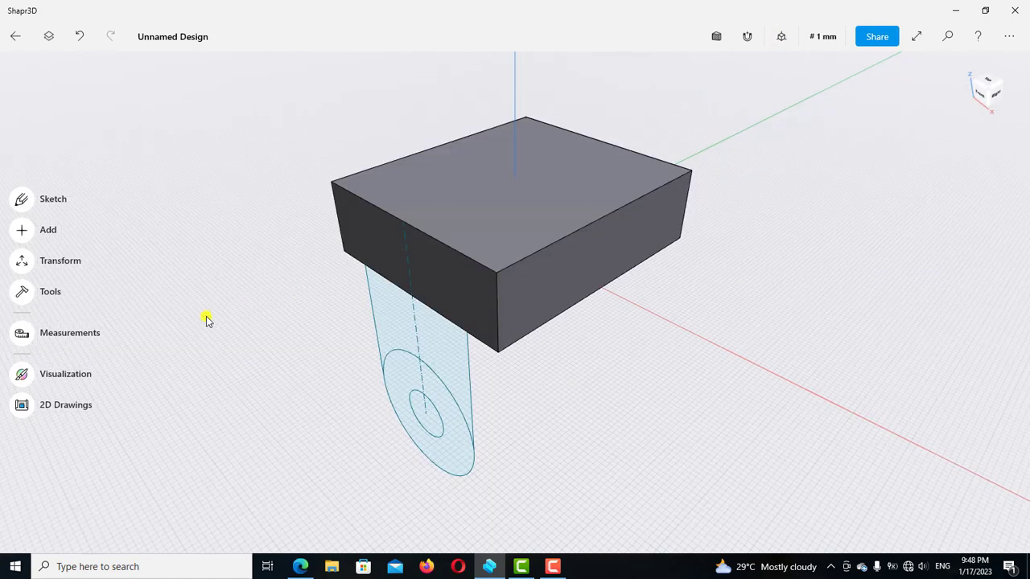
{"action": "left_click", "coordinate": [22, 204]}
{"action": "left_click", "coordinate": [22, 456]}
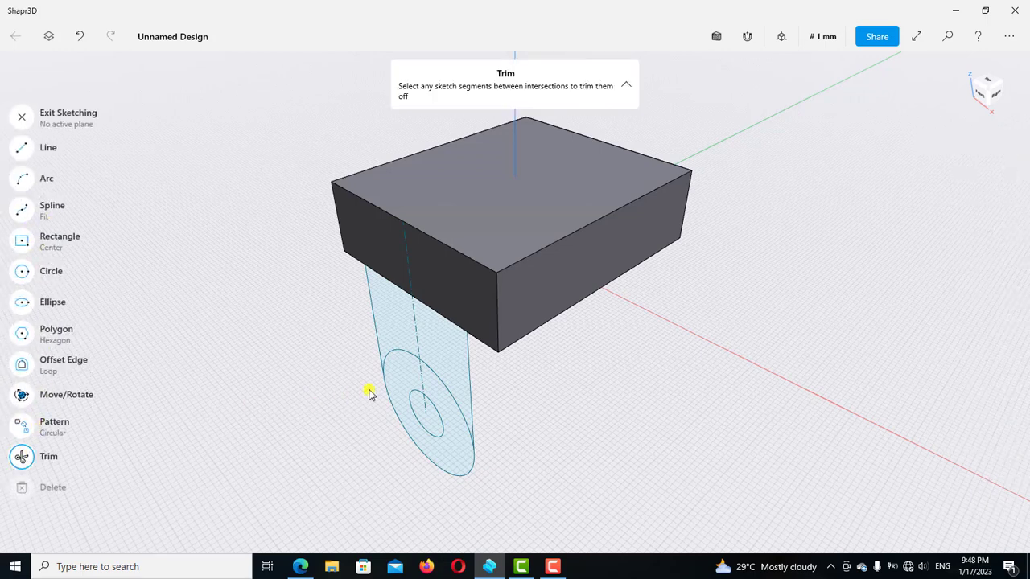
{"action": "left_click", "coordinate": [432, 367]}
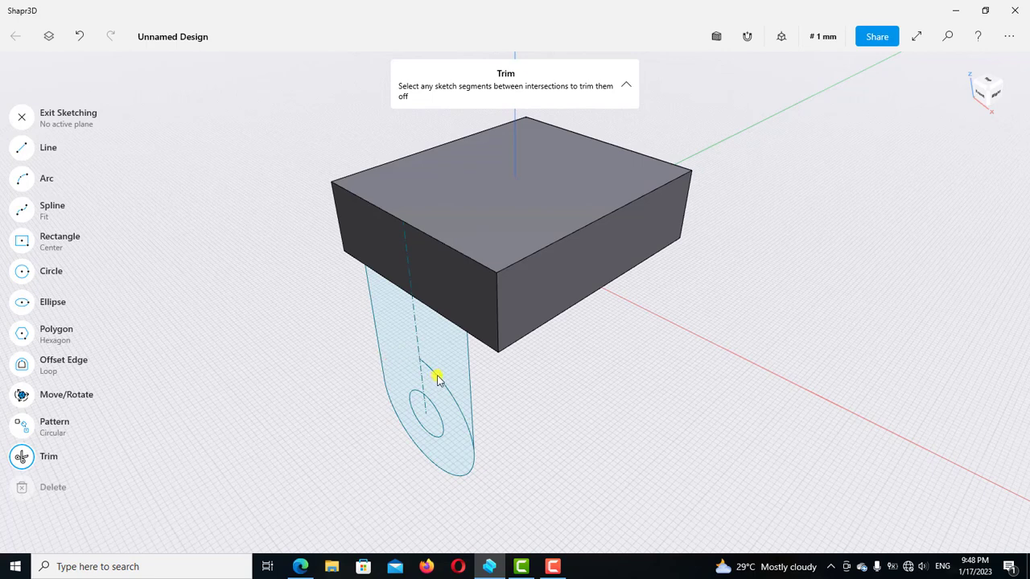
{"action": "left_click", "coordinate": [22, 118]}
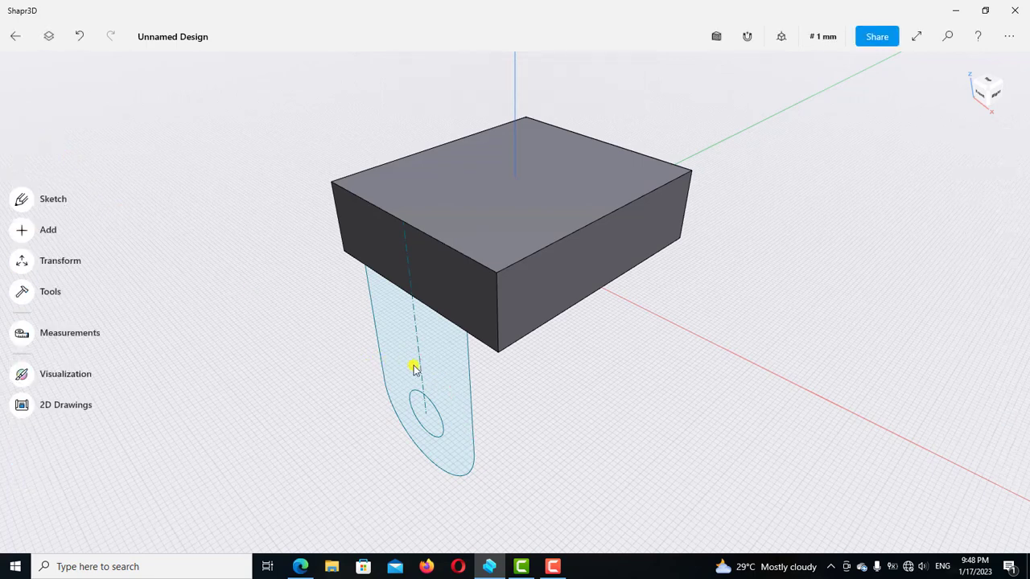
Step: Extrude the lug profile around its hole 20 mm backward beneath the block
{"action": "left_click", "coordinate": [453, 383]}
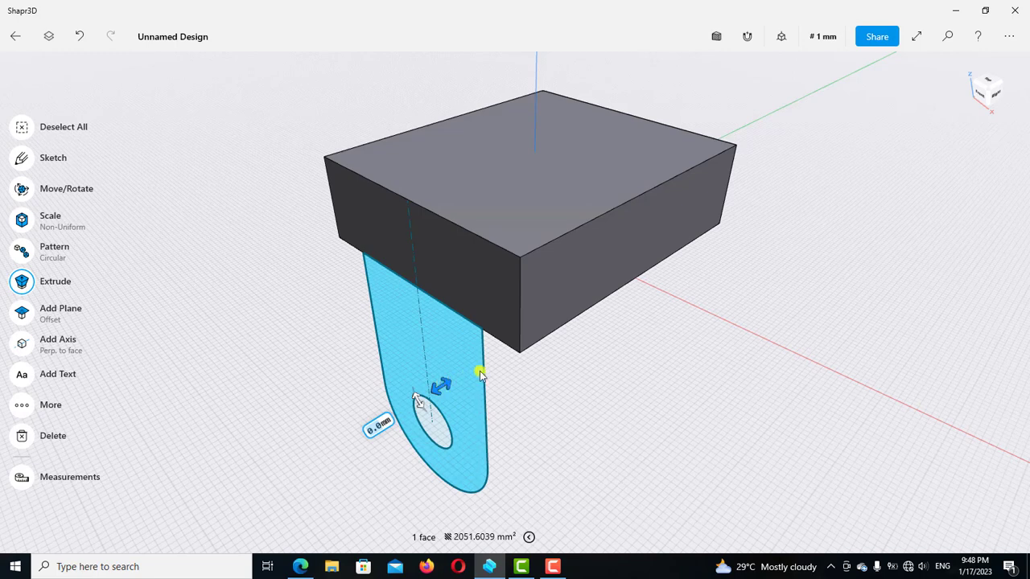
{"action": "left_click_drag", "start_coordinate": [490, 367], "coordinate": [492, 366]}
{"action": "left_click", "coordinate": [476, 367]}
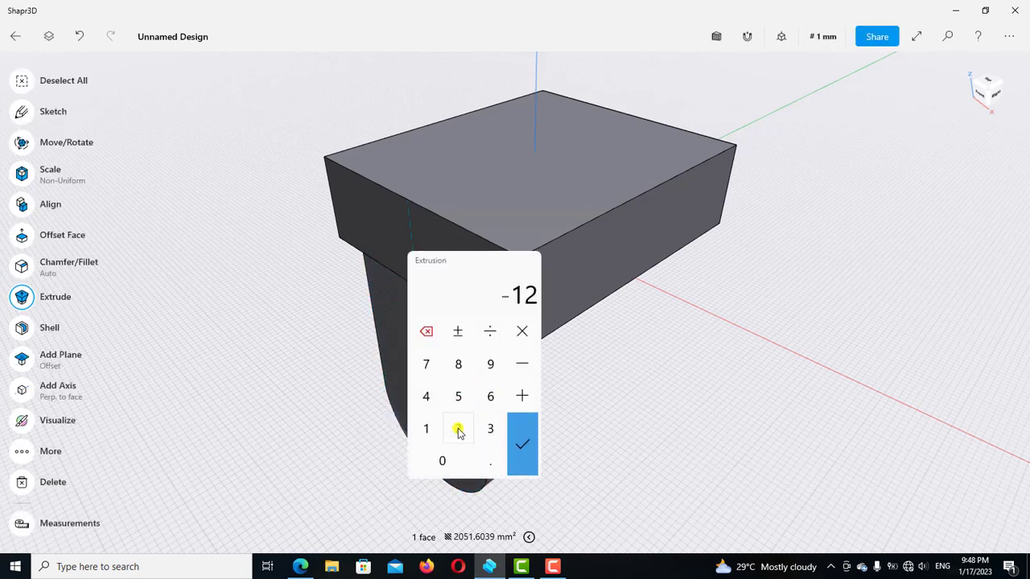
{"action": "left_click", "coordinate": [458, 428]}
{"action": "left_click", "coordinate": [451, 457]}
{"action": "left_click", "coordinate": [524, 441]}
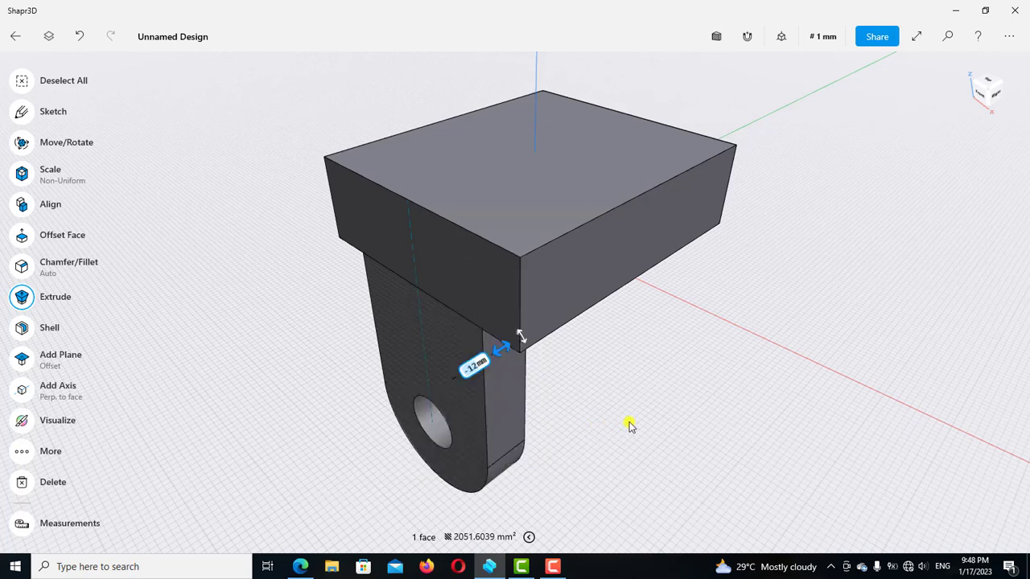
{"action": "left_click", "coordinate": [611, 433]}
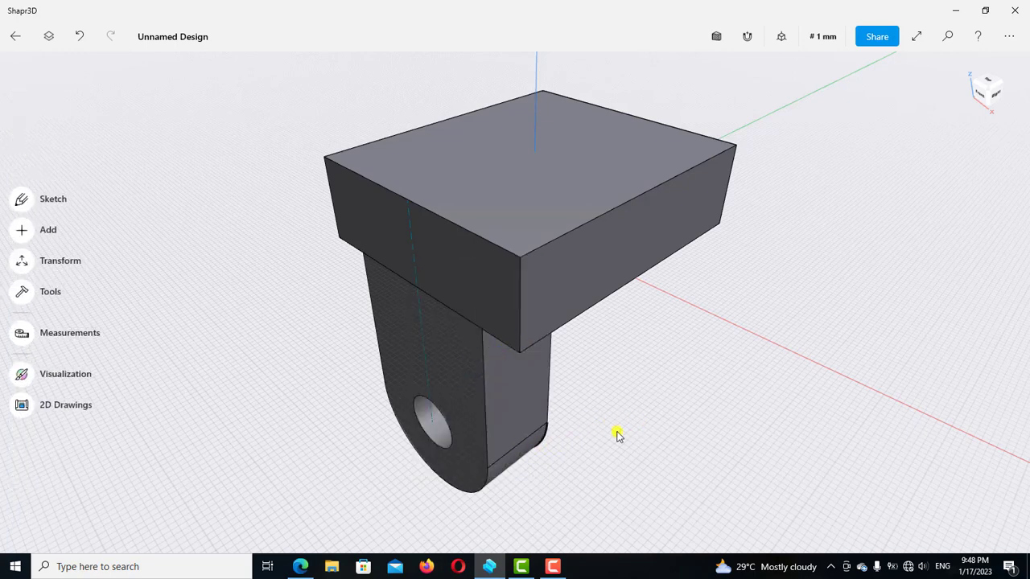
Step: Unite the base block and the lug into a single body
{"action": "right_click_drag", "start_coordinate": [614, 384], "coordinate": [617, 417]}
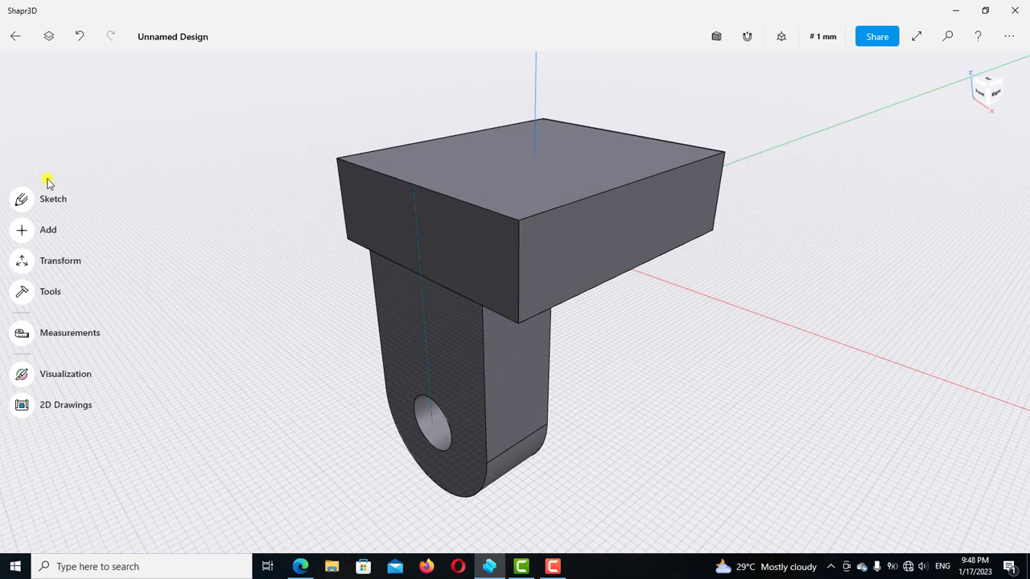
{"action": "left_click", "coordinate": [48, 37]}
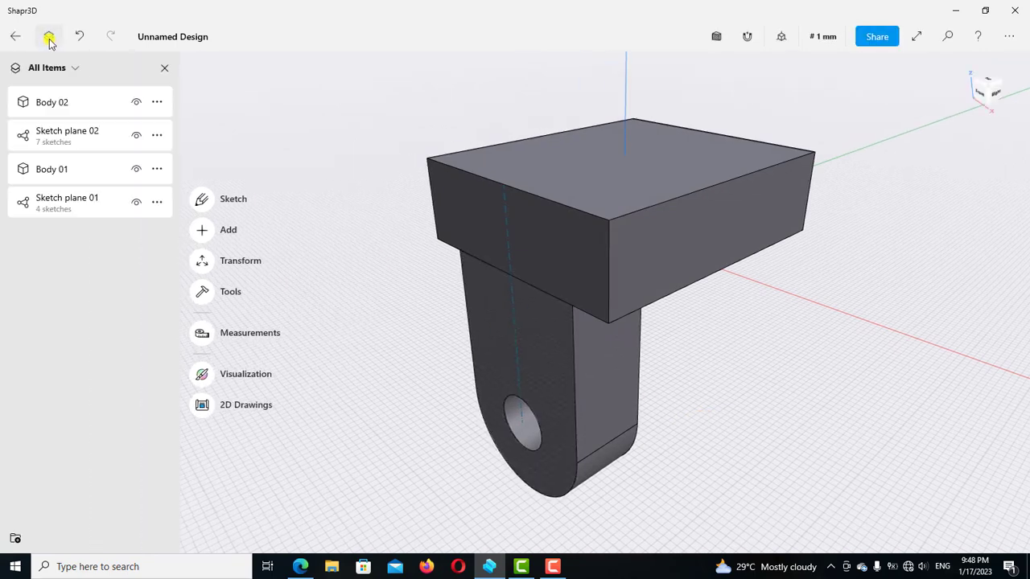
{"action": "left_click", "coordinate": [58, 175]}
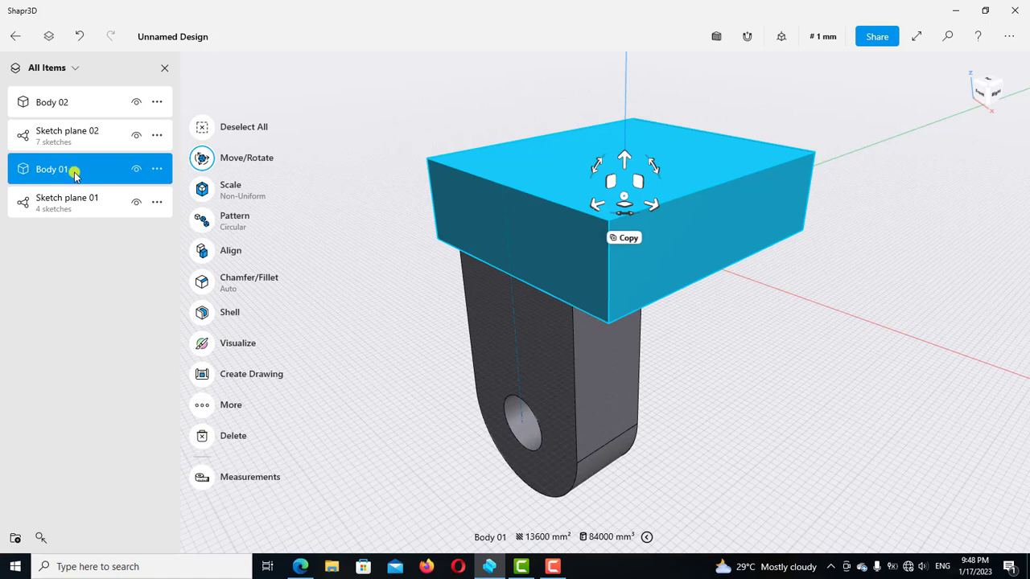
{"action": "left_click", "coordinate": [62, 103]}
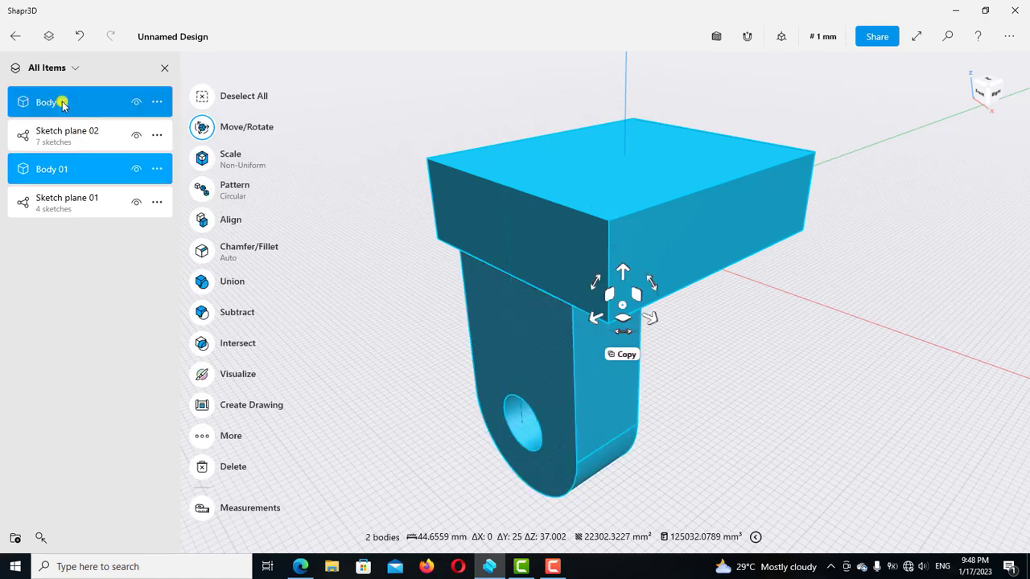
{"action": "left_click", "coordinate": [202, 284]}
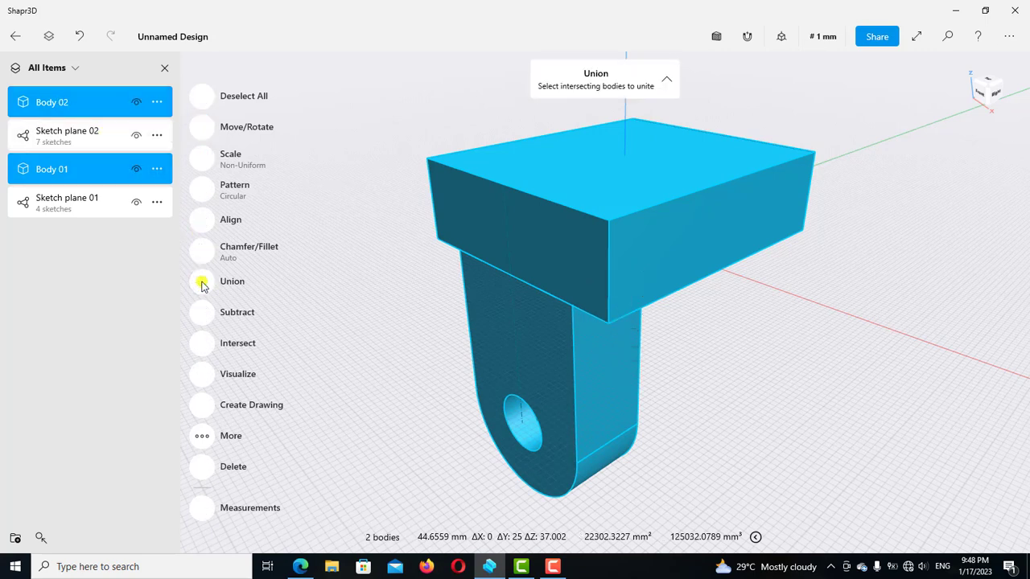
{"action": "left_click", "coordinate": [201, 271]}
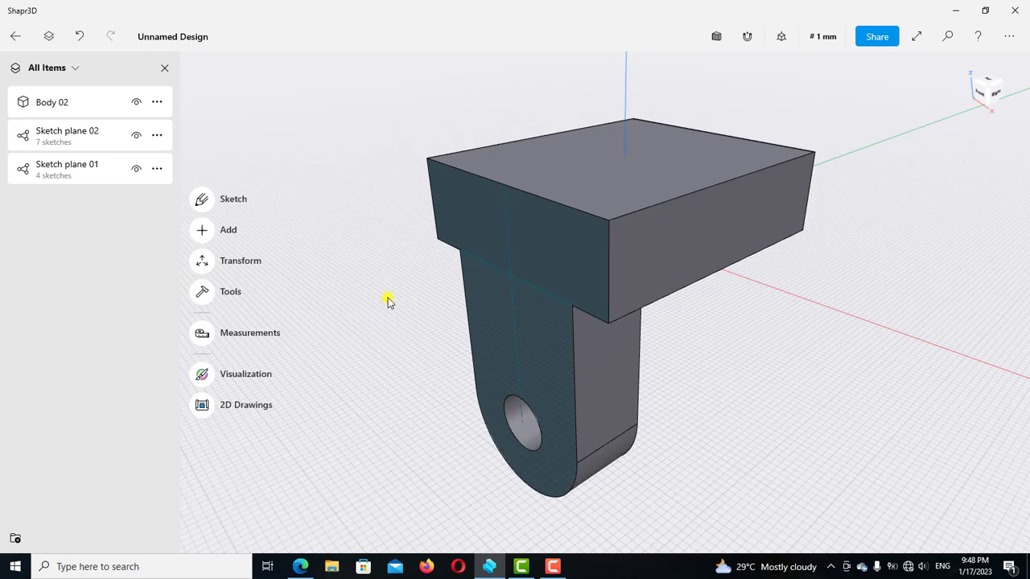
{"action": "right_click_drag", "start_coordinate": [387, 292], "coordinate": [743, 284]}
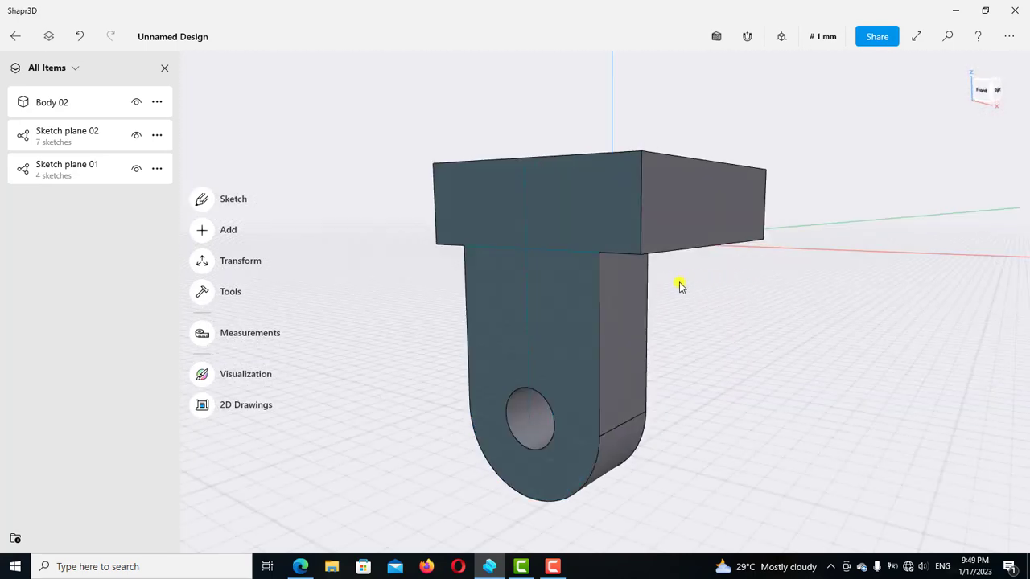
Step: Examine the upper cylinder and upright dimensions in the Exercise 25 PDF drawing in the browser, and return to Shapr3D
{"action": "right_click_drag", "start_coordinate": [681, 285], "coordinate": [596, 285]}
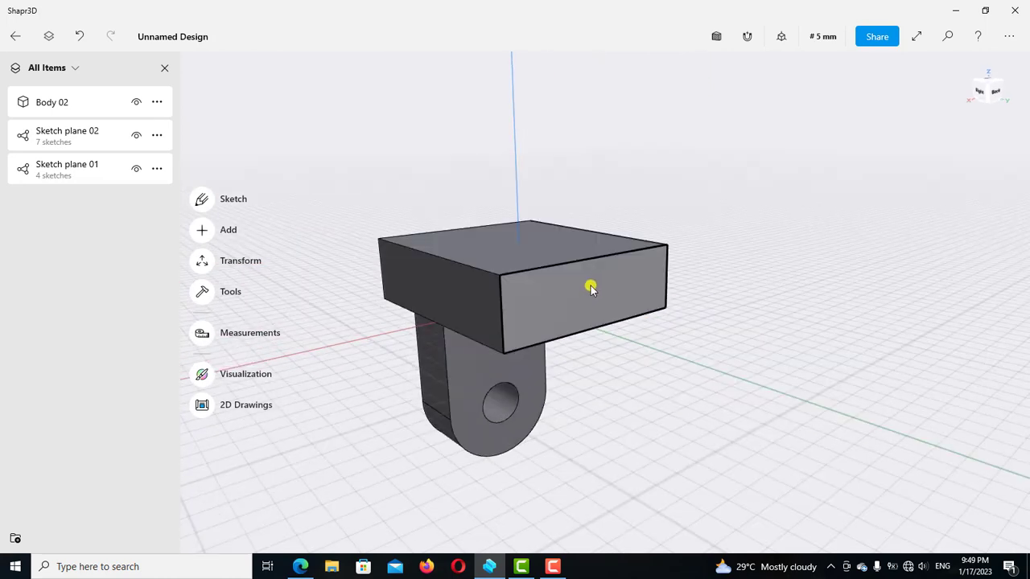
{"action": "left_click", "coordinate": [300, 566]}
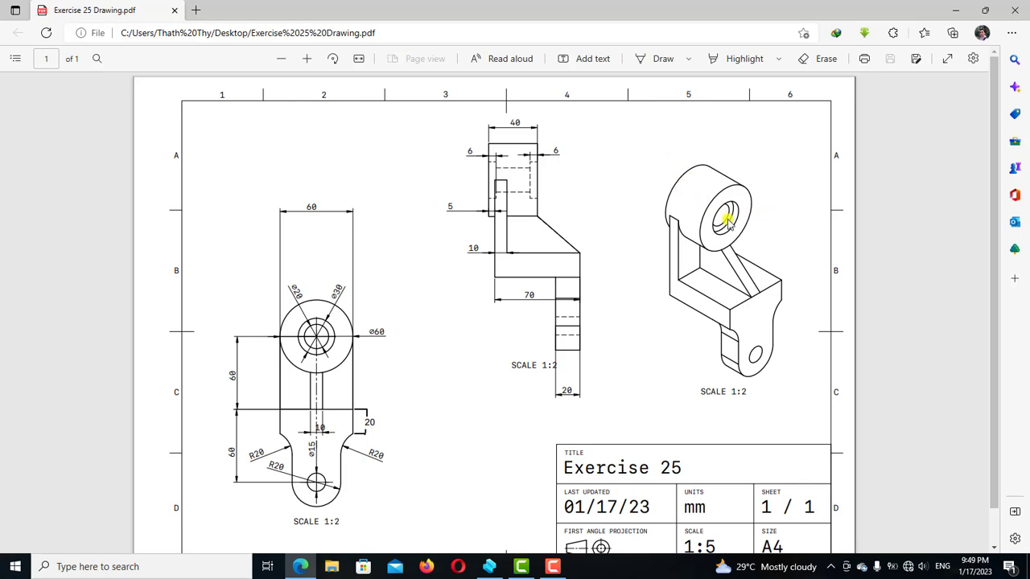
{"action": "scroll", "coordinate": [650, 222], "scroll_direction": "down", "scroll_amount": 1}
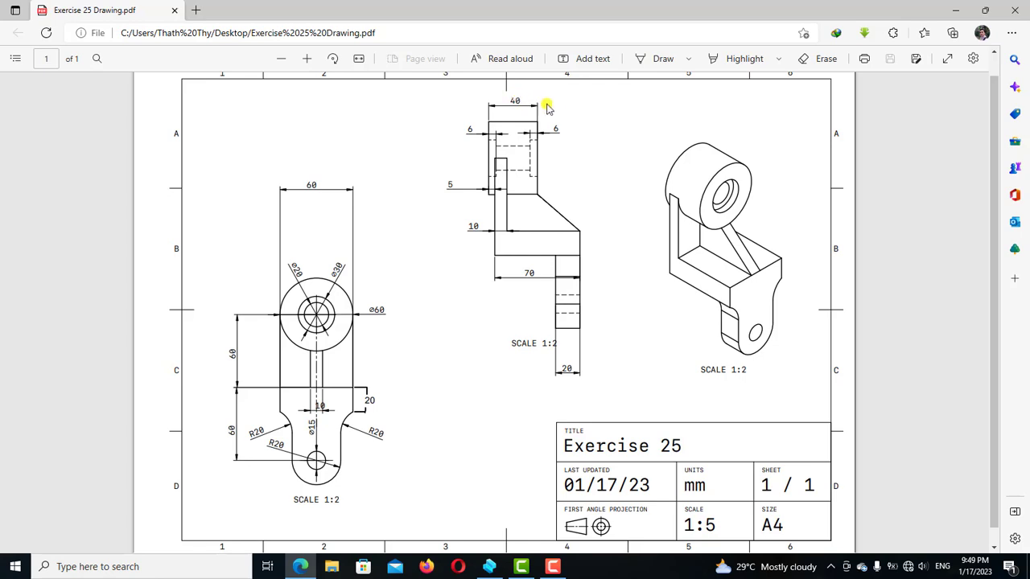
{"action": "left_click", "coordinate": [490, 567]}
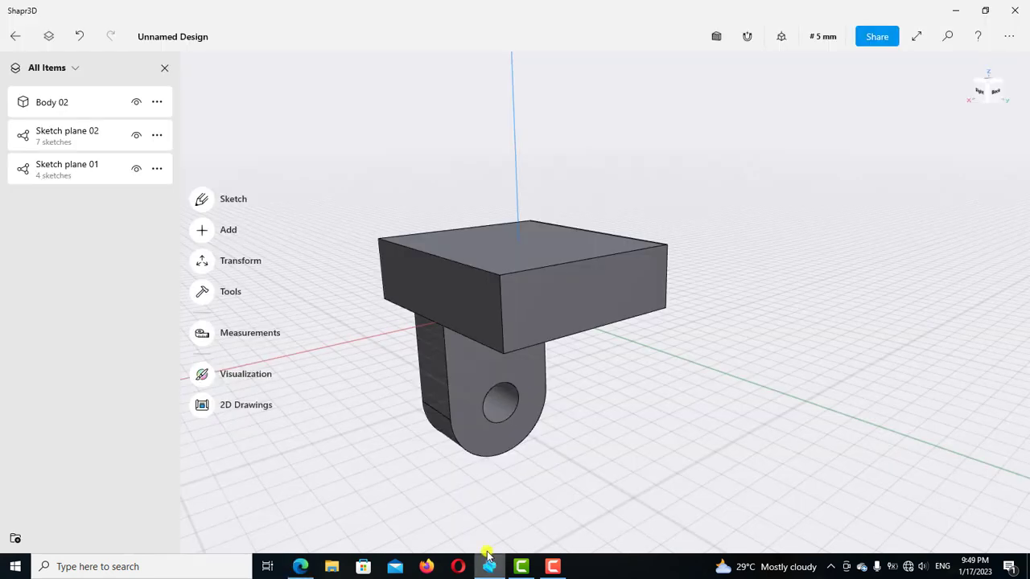
Step: On the block's back face, sketch a vertical line about 33 mm long upward from the midpoint of the upper edge
{"action": "middle_click_drag", "start_coordinate": [735, 334], "coordinate": [727, 344]}
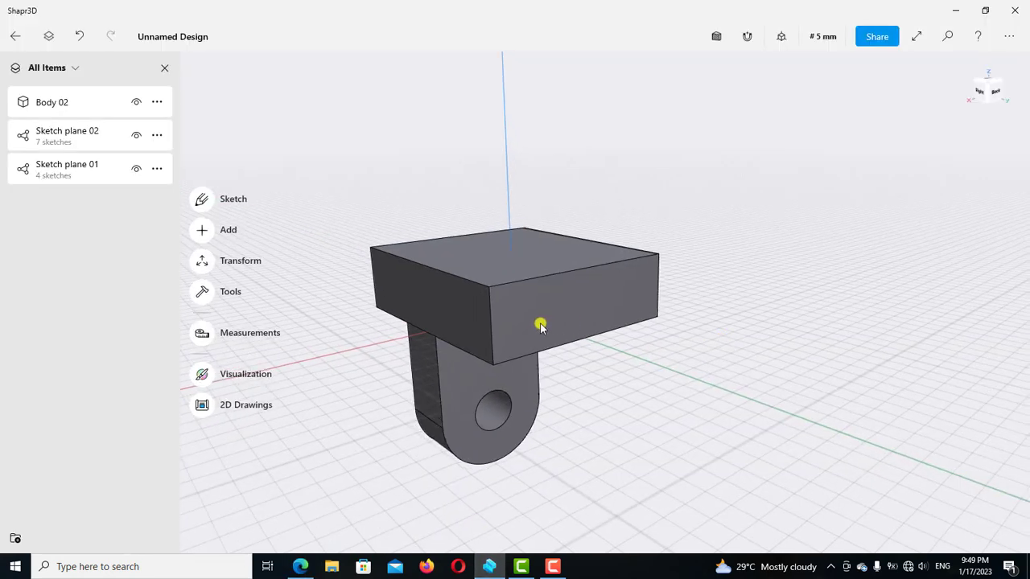
{"action": "key", "text": "l"}
{"action": "left_click", "coordinate": [571, 296]}
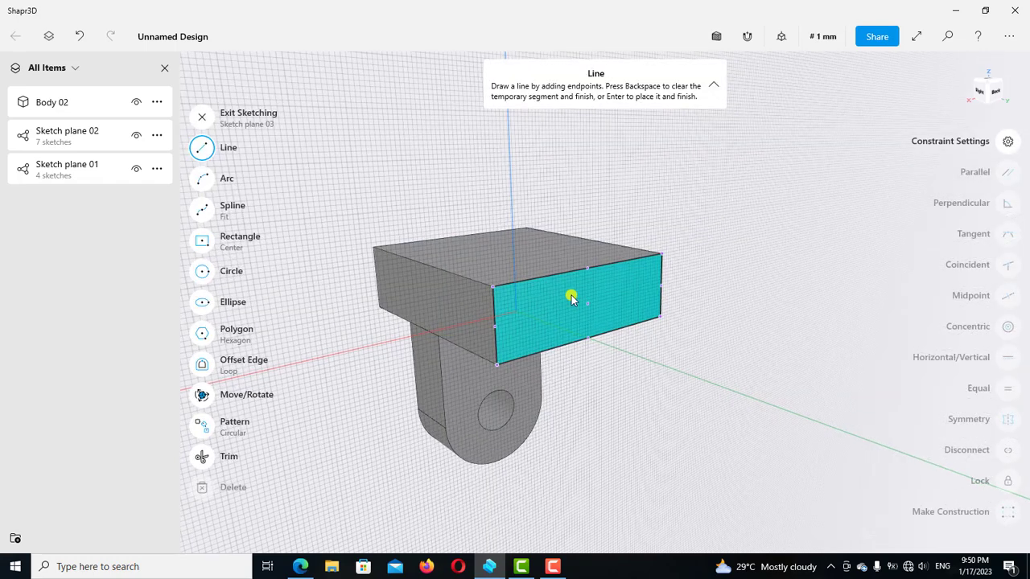
{"action": "scroll", "coordinate": [550, 357], "scroll_direction": "down", "scroll_amount": 5}
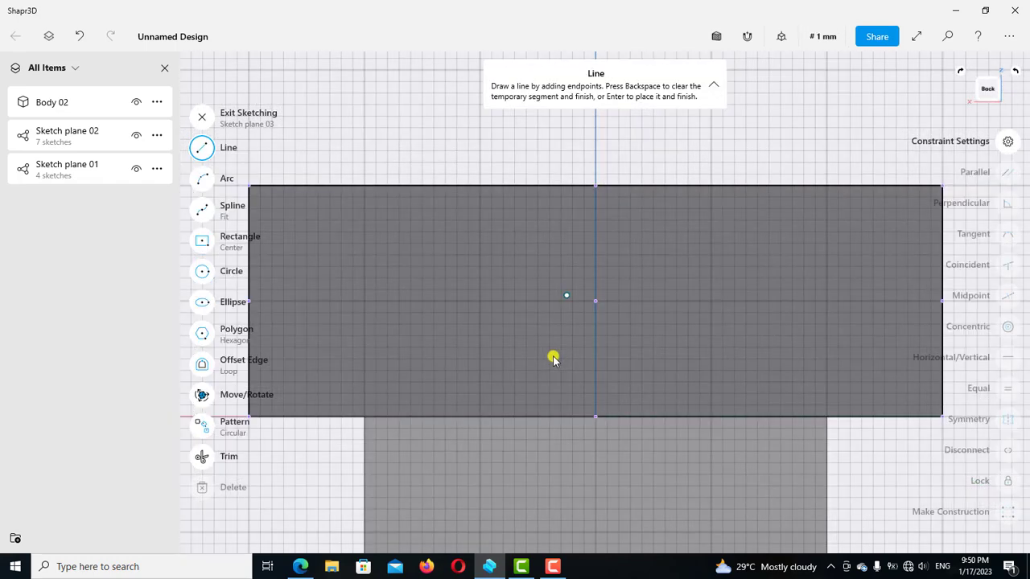
{"action": "middle_click_drag", "start_coordinate": [615, 341], "coordinate": [576, 378]}
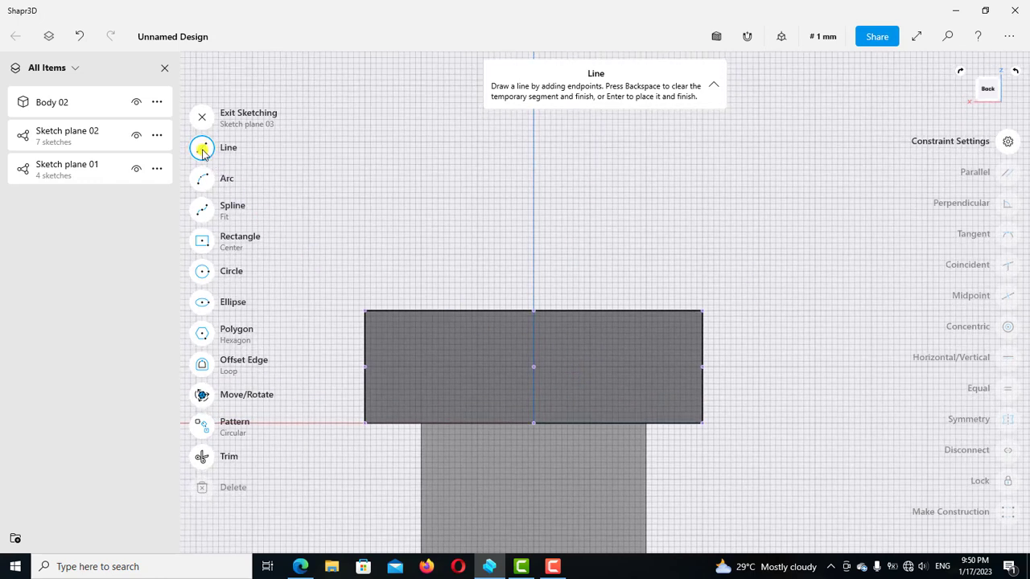
{"action": "left_click", "coordinate": [534, 312]}
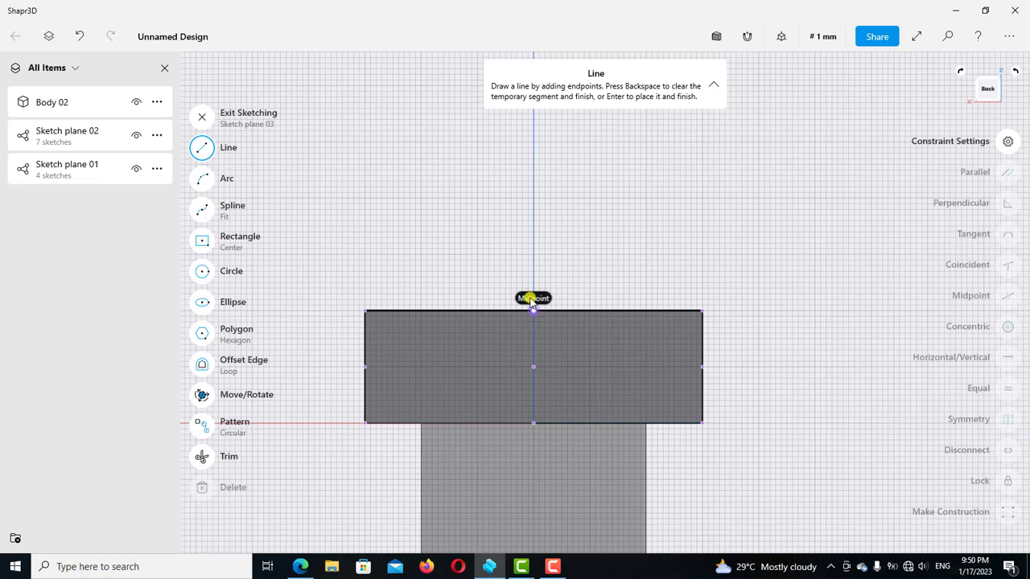
{"action": "left_click", "coordinate": [535, 126]}
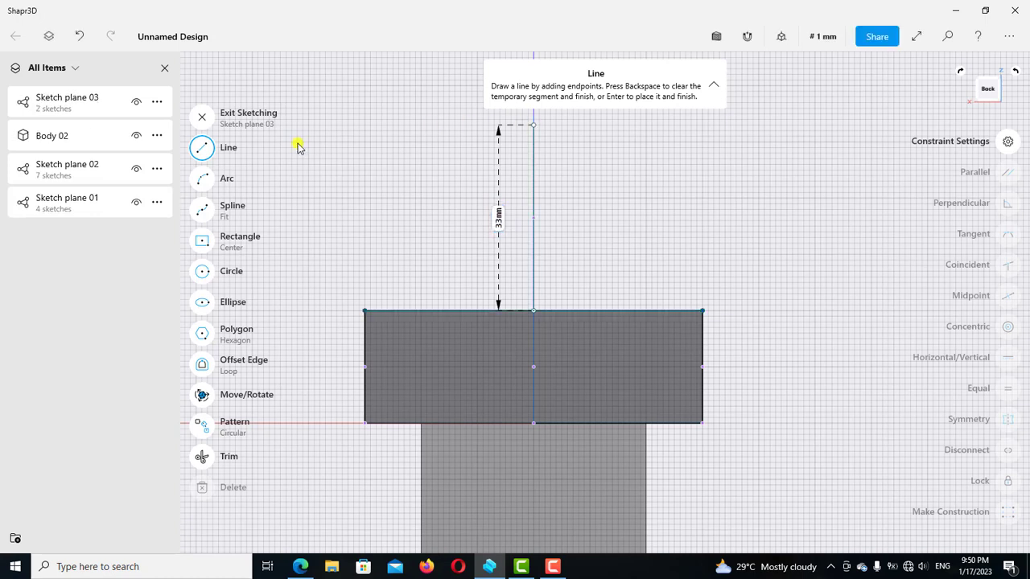
{"action": "left_click", "coordinate": [256, 152]}
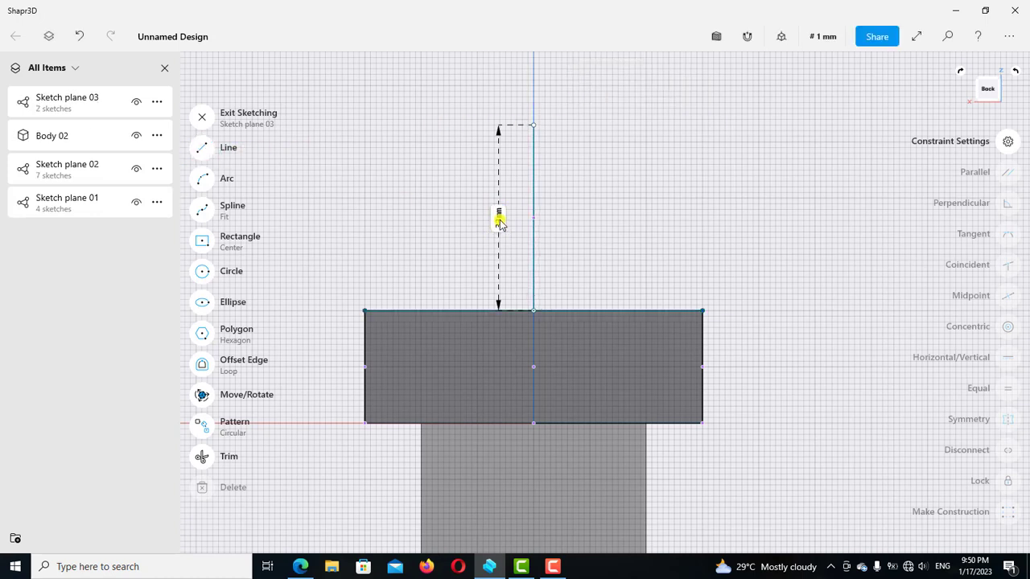
Step: Set the length of the vertical line above the block to 60 mm
{"action": "left_click", "coordinate": [499, 219]}
{"action": "left_click", "coordinate": [514, 251]}
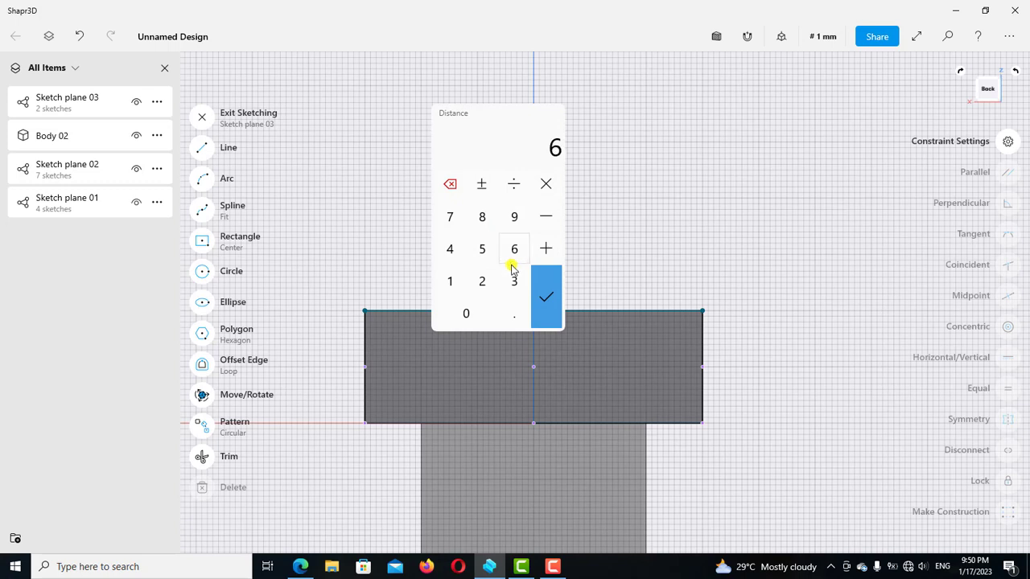
{"action": "left_click", "coordinate": [466, 313]}
{"action": "left_click", "coordinate": [540, 299]}
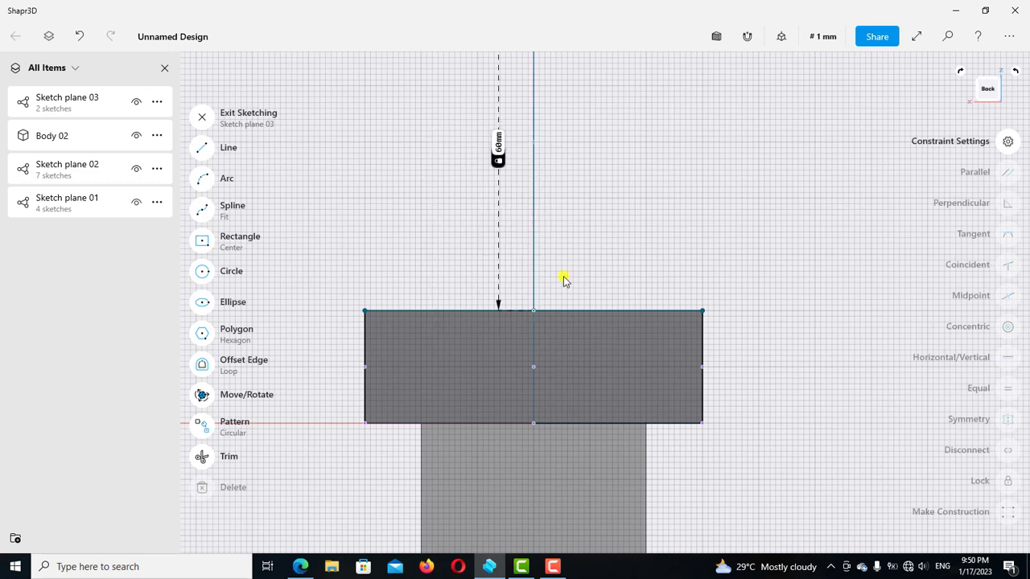
{"action": "scroll", "coordinate": [563, 276], "scroll_direction": "down", "scroll_amount": 1}
{"action": "middle_click_drag", "start_coordinate": [541, 211], "coordinate": [534, 297]}
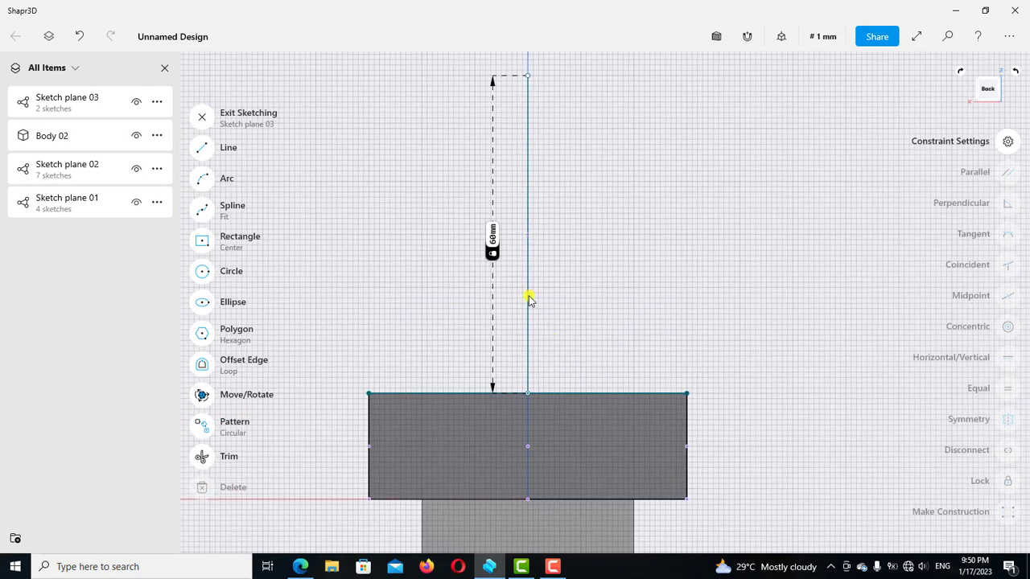
Step: Convert the 60 mm vertical line to construction geometry and lock it
{"action": "left_click", "coordinate": [1008, 509]}
{"action": "left_click", "coordinate": [1009, 481]}
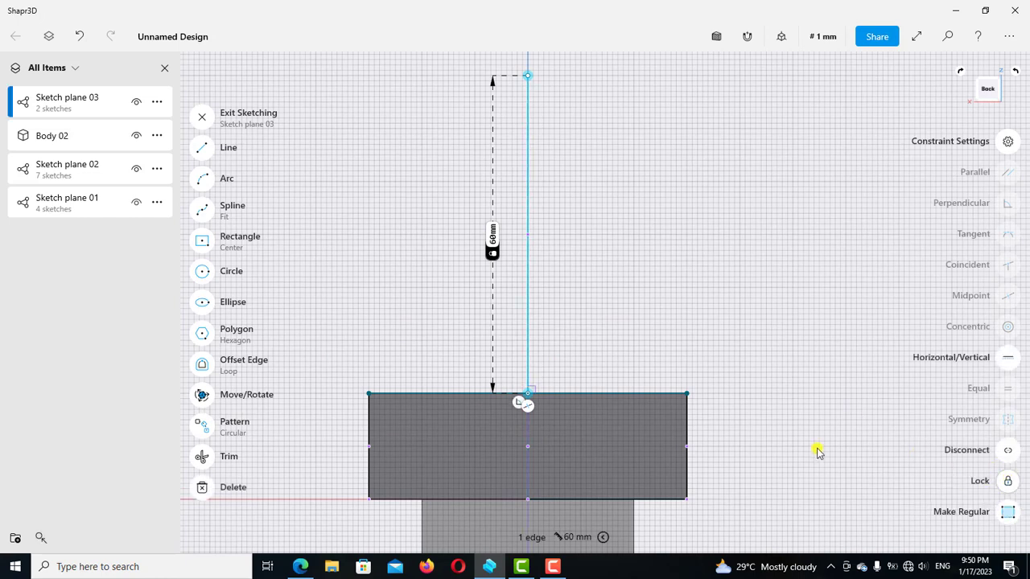
{"action": "scroll", "coordinate": [690, 314], "scroll_direction": "down", "scroll_amount": 1}
{"action": "middle_click_drag", "start_coordinate": [677, 329], "coordinate": [669, 384]}
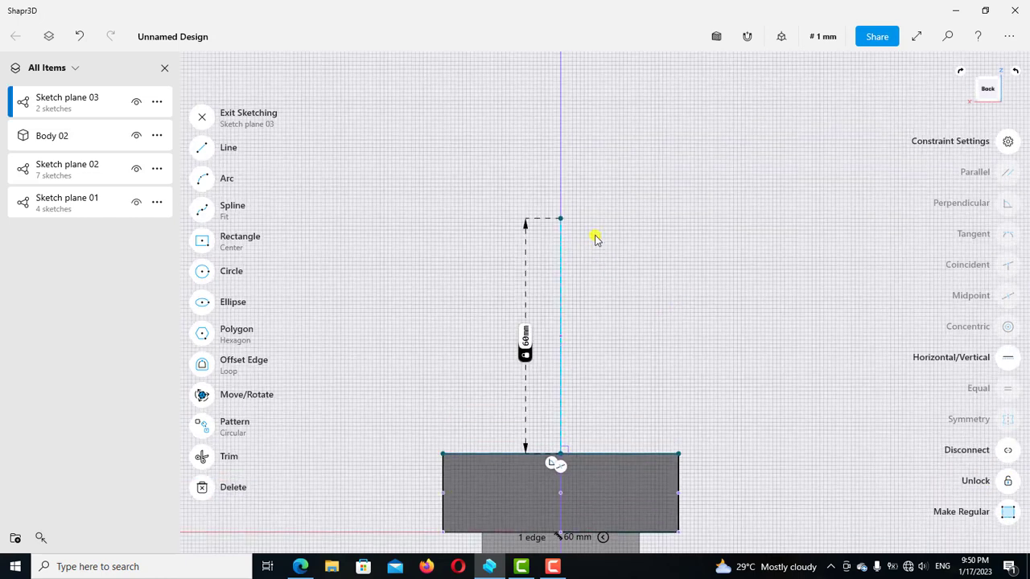
Step: Draw a 60 mm diameter circle centred on the upper endpoint of the vertical construction line
{"action": "scroll", "coordinate": [596, 237], "scroll_direction": "up", "scroll_amount": 2}
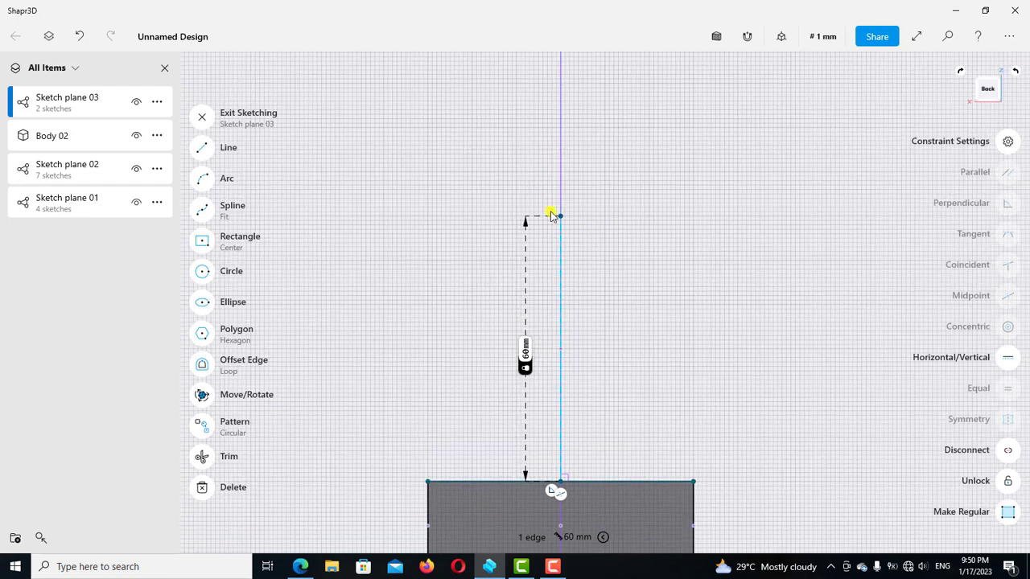
{"action": "left_click", "coordinate": [202, 271]}
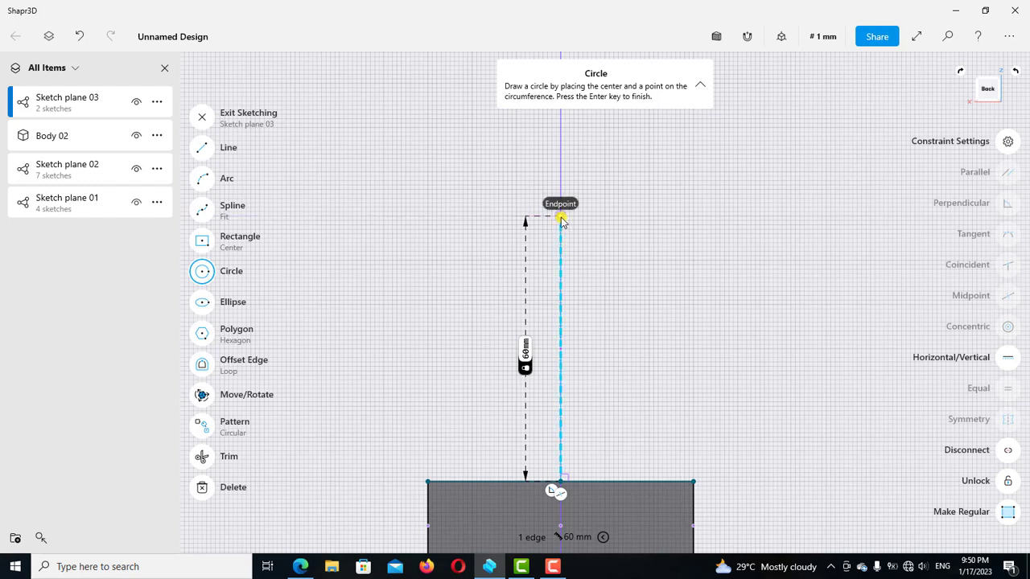
{"action": "left_click", "coordinate": [561, 216]}
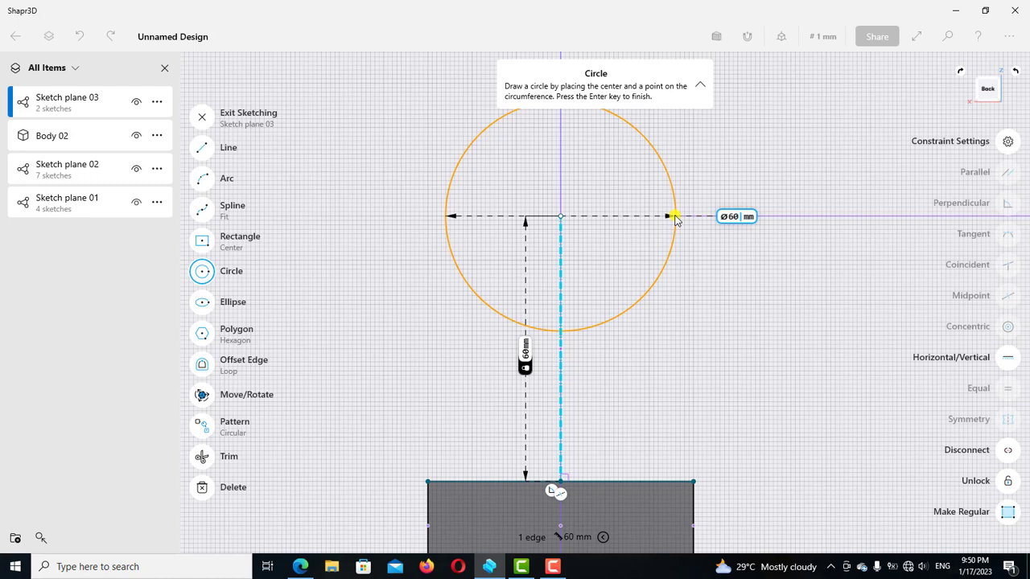
{"action": "key", "text": "Return"}
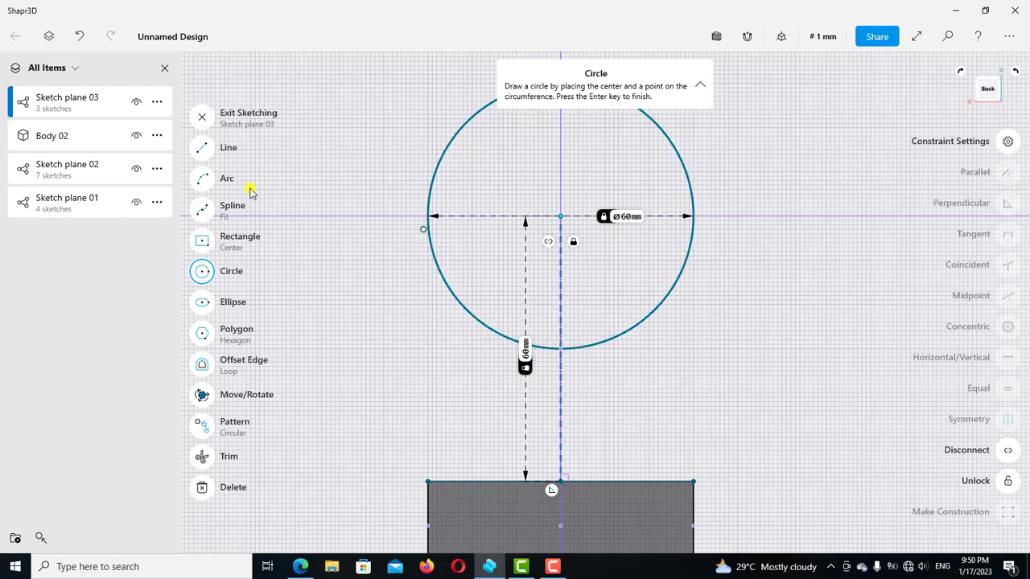
Step: Draw a side line from the block's upper corner to the edge of the 60 mm circle and constrain it to vertical
{"action": "left_click", "coordinate": [202, 149]}
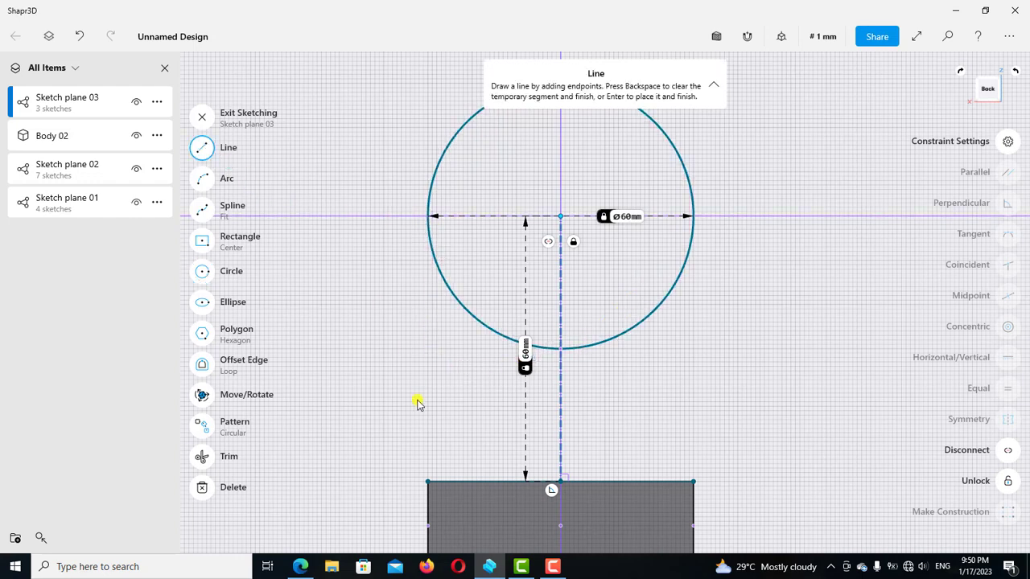
{"action": "left_click", "coordinate": [429, 482]}
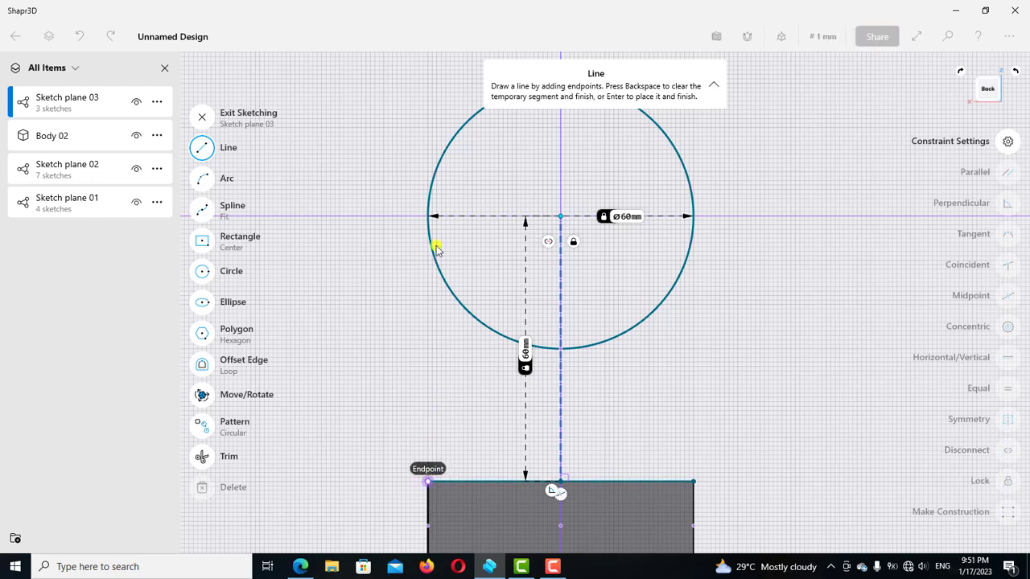
{"action": "left_click", "coordinate": [430, 197]}
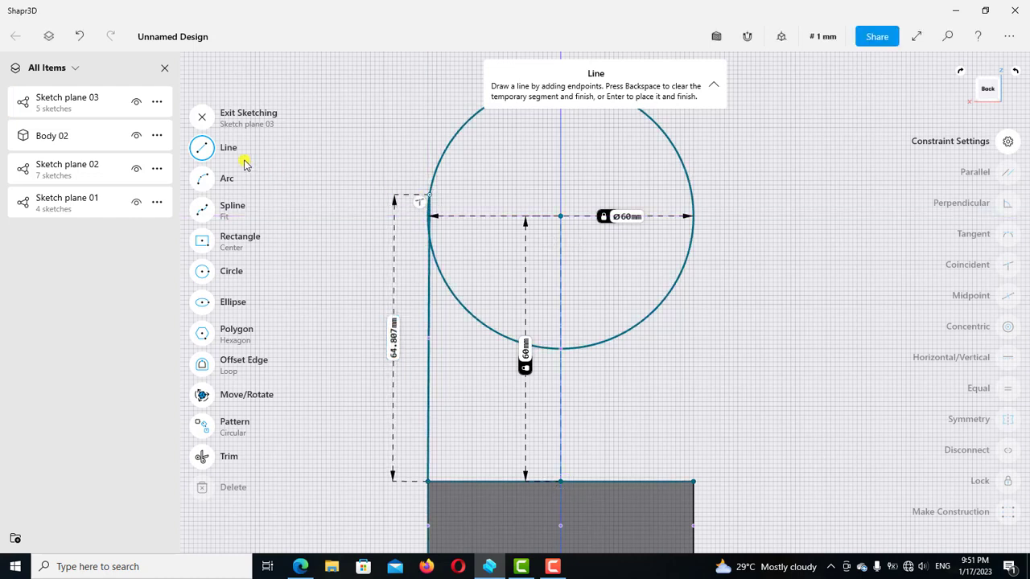
{"action": "left_click", "coordinate": [428, 387]}
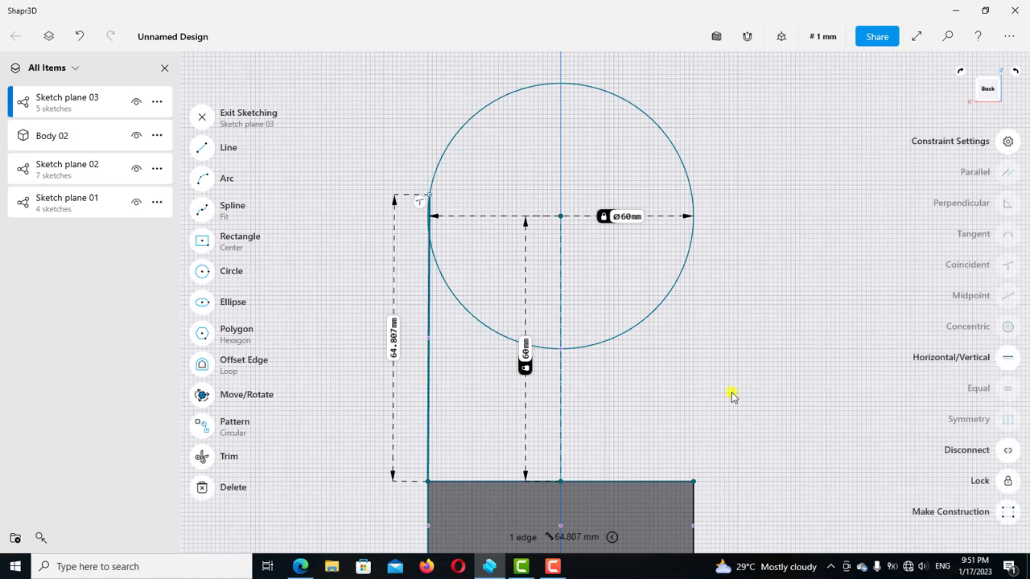
{"action": "left_click", "coordinate": [1009, 360]}
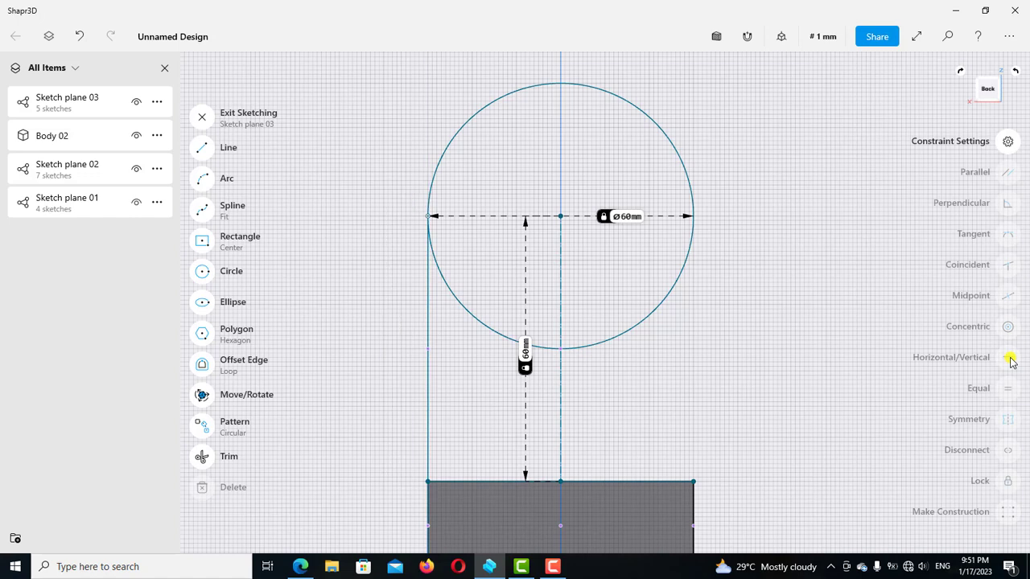
{"action": "left_click", "coordinate": [440, 163]}
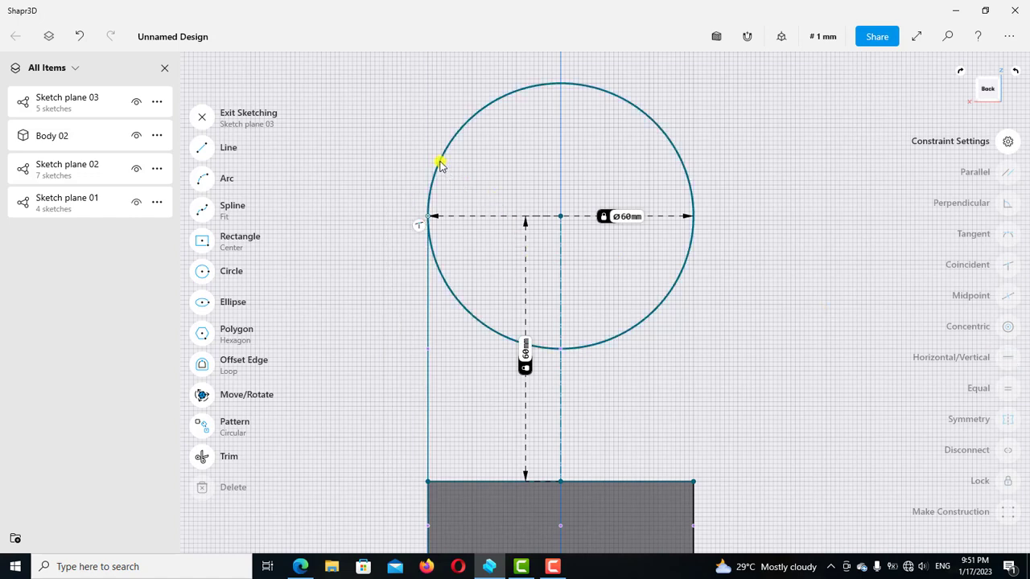
{"action": "left_click", "coordinate": [428, 322]}
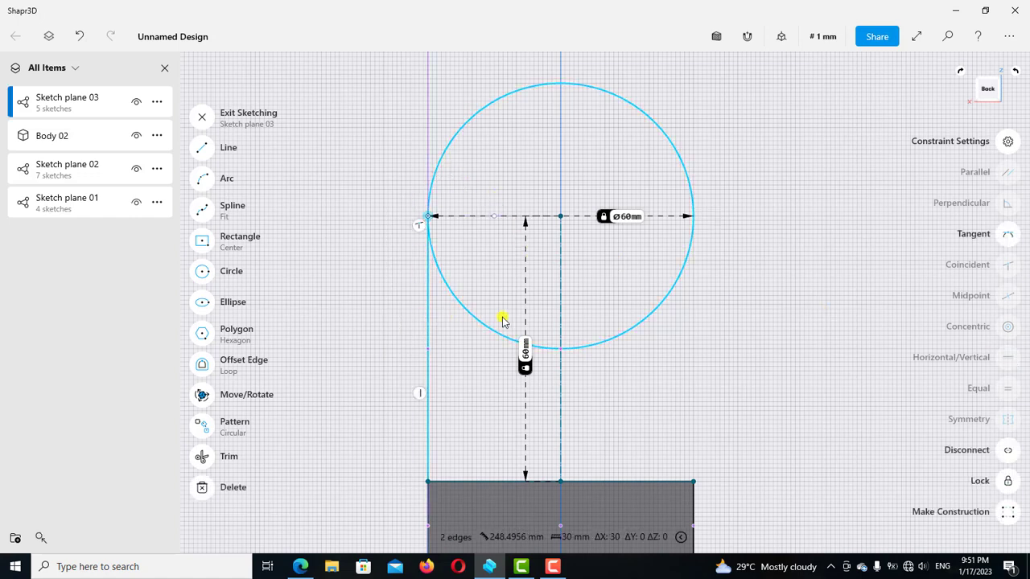
{"action": "left_click", "coordinate": [807, 337]}
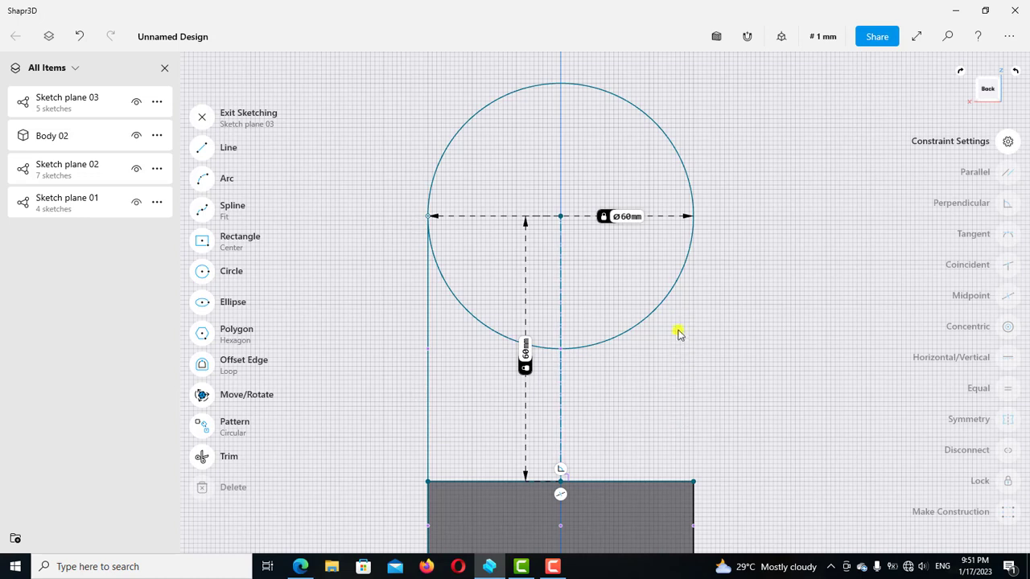
Step: Mirror the side line between block and 60 mm circle across the central construction line, keeping the original
{"action": "left_click", "coordinate": [426, 392]}
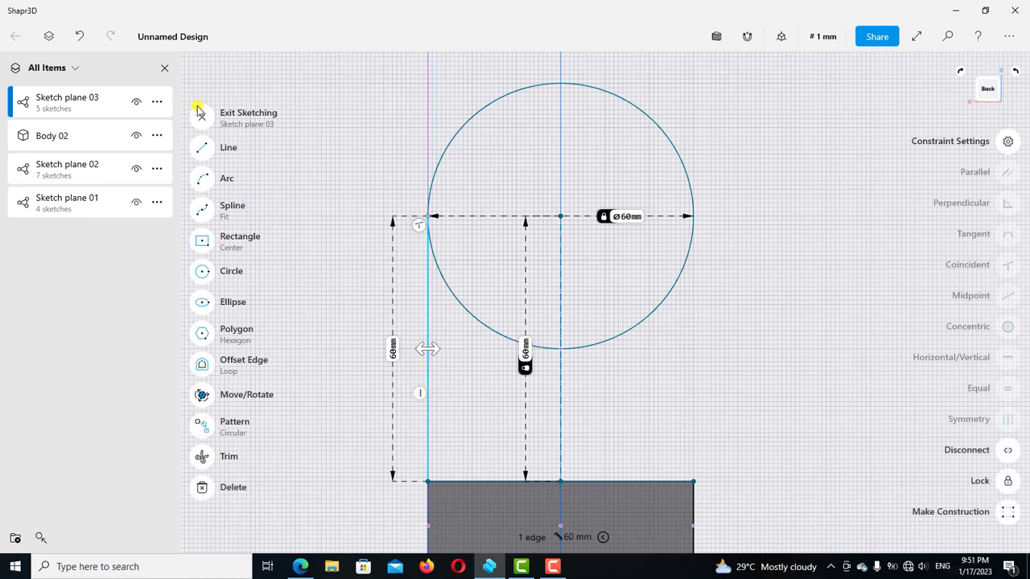
{"action": "left_click", "coordinate": [215, 393]}
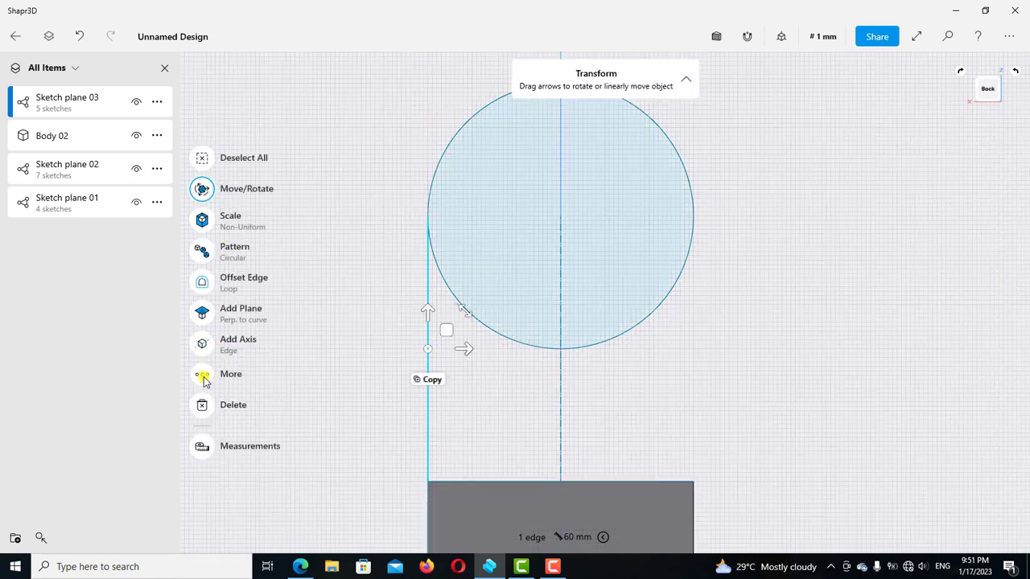
{"action": "left_click", "coordinate": [203, 378]}
{"action": "left_click", "coordinate": [292, 460]}
{"action": "left_click", "coordinate": [562, 397]}
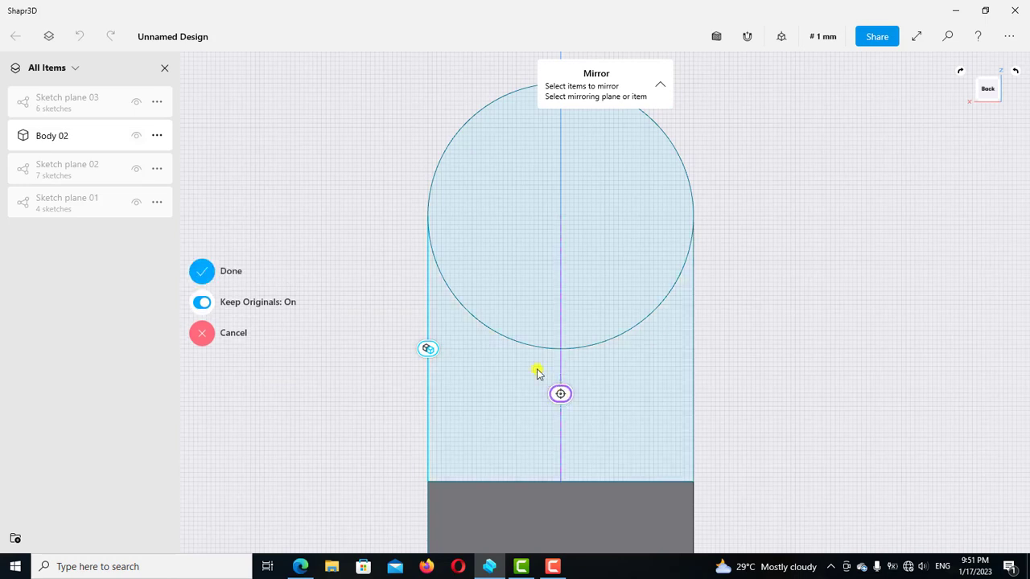
{"action": "left_click", "coordinate": [202, 272]}
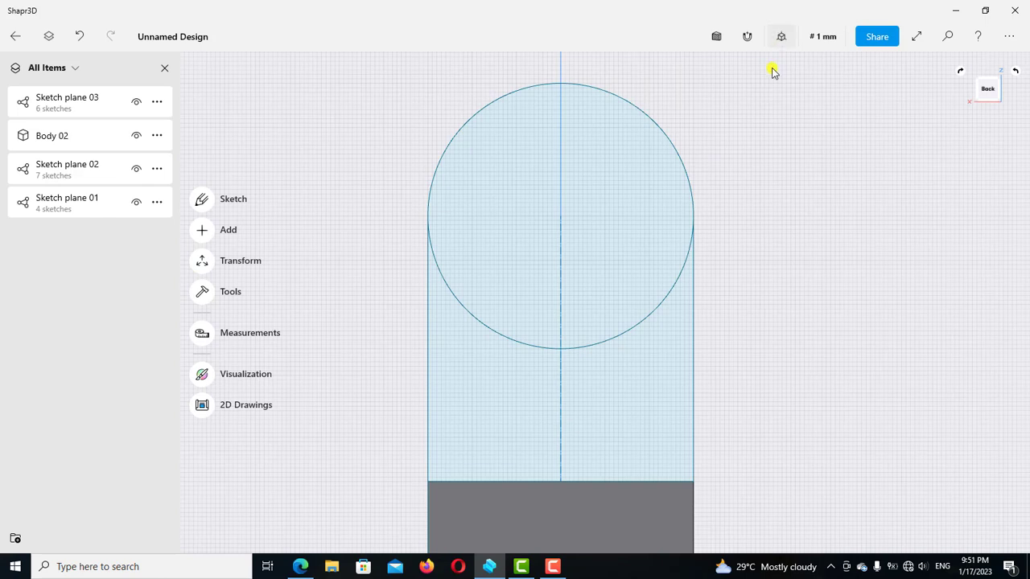
{"action": "left_click", "coordinate": [780, 36]}
{"action": "left_click", "coordinate": [710, 101]}
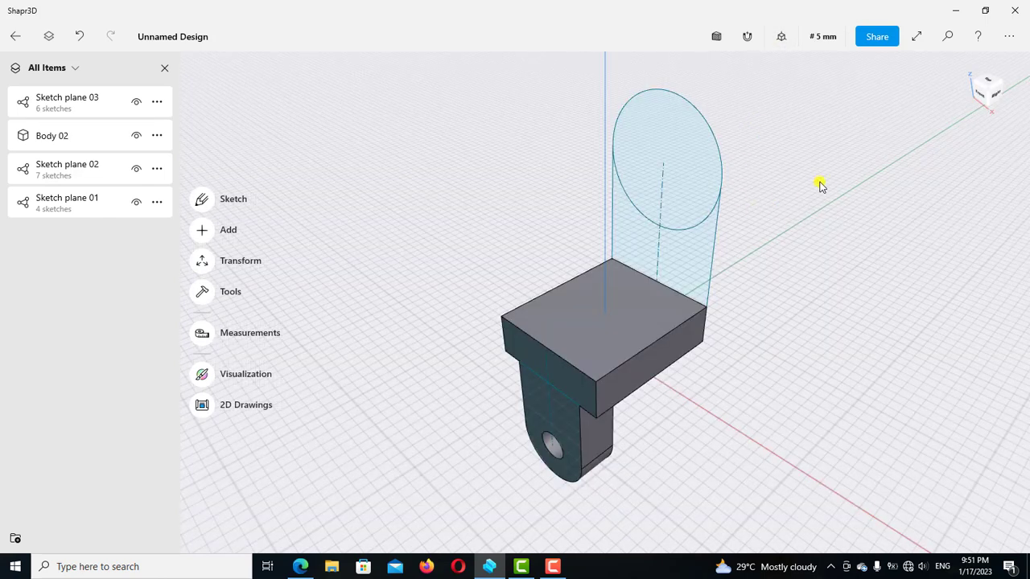
{"action": "right_click_drag", "start_coordinate": [792, 178], "coordinate": [757, 169]}
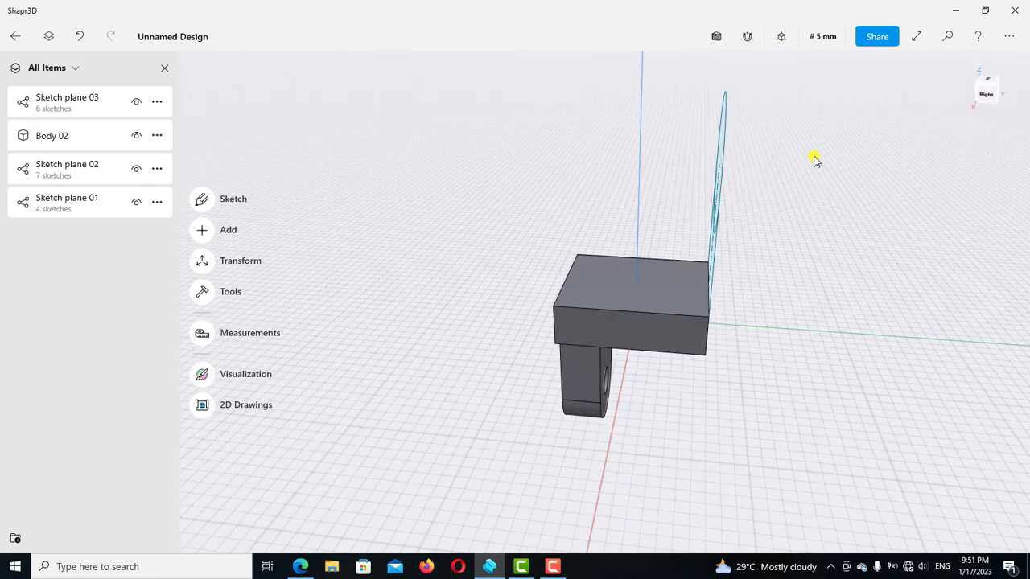
{"action": "middle_click_drag", "start_coordinate": [772, 171], "coordinate": [743, 180]}
{"action": "mouse_move", "coordinate": [743, 185]}
{"action": "right_mouse_down"}
{"action": "mouse_move", "coordinate": [765, 172]}
{"action": "mouse_move", "coordinate": [735, 180]}
{"action": "mouse_move", "coordinate": [748, 187]}
{"action": "mouse_move", "coordinate": [733, 190]}
{"action": "right_mouse_up"}
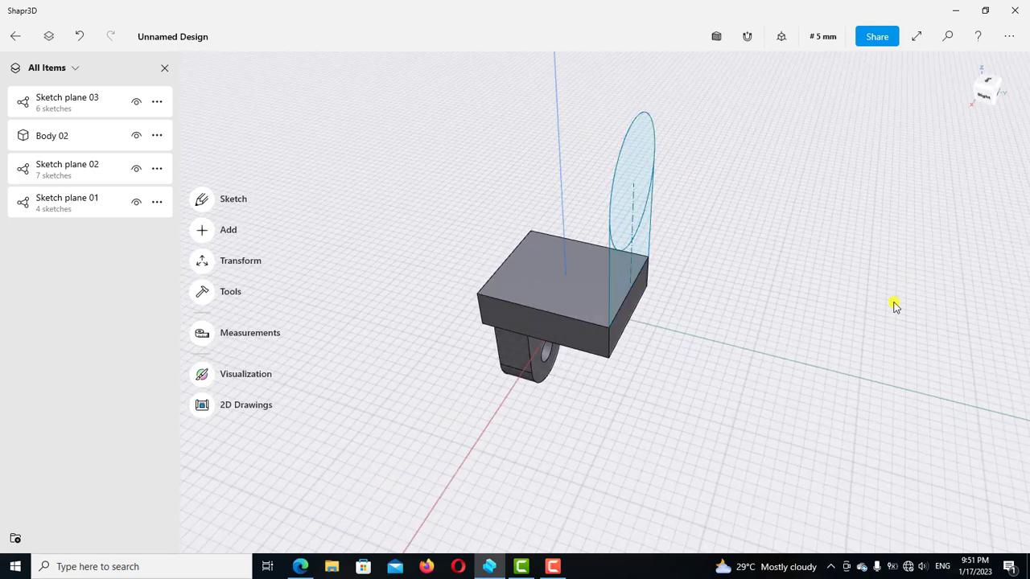
Step: Extrude the 60 mm circle 5 mm outward from the sketch plane, away from the block
{"action": "left_click", "coordinate": [636, 161]}
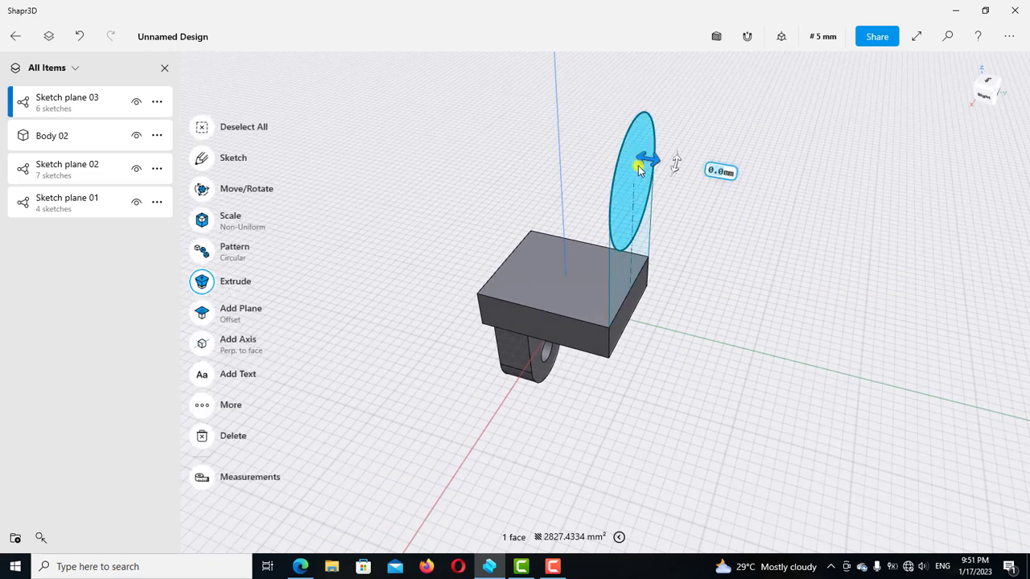
{"action": "left_click_drag", "start_coordinate": [688, 176], "coordinate": [662, 165]}
{"action": "left_click", "coordinate": [662, 164]}
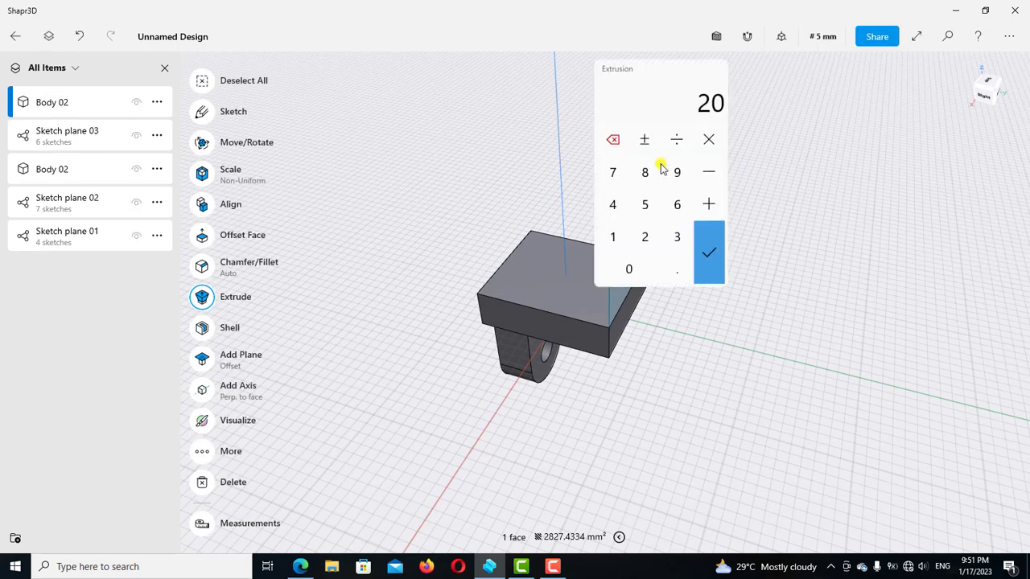
{"action": "left_click", "coordinate": [645, 205]}
{"action": "left_click", "coordinate": [709, 259]}
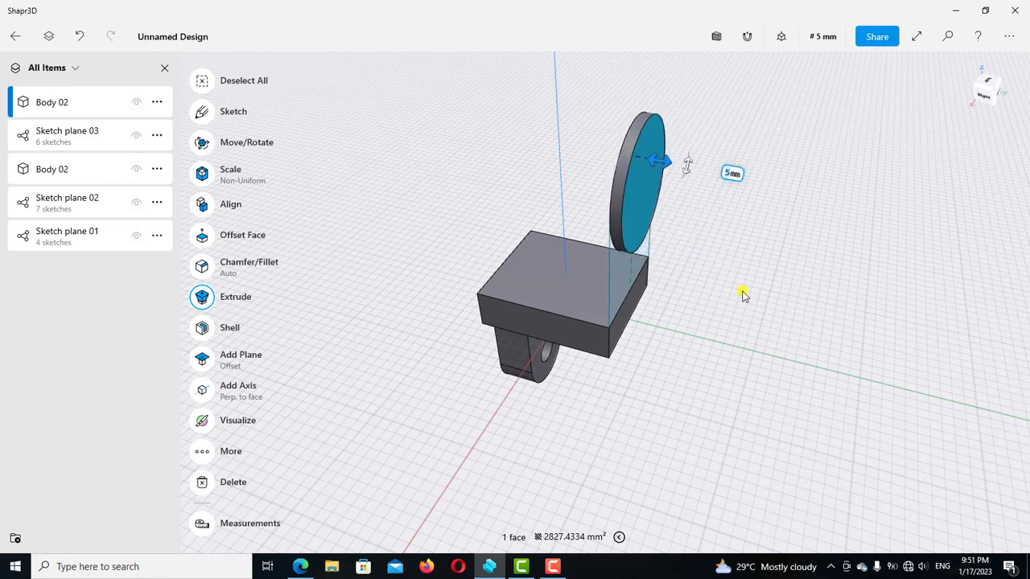
Step: Offset the cylinder's inner face over the block so the cylinder is 40 mm long
{"action": "mouse_move", "coordinate": [780, 292]}
{"action": "right_mouse_down"}
{"action": "mouse_move", "coordinate": [805, 292]}
{"action": "mouse_move", "coordinate": [769, 286]}
{"action": "right_mouse_up"}
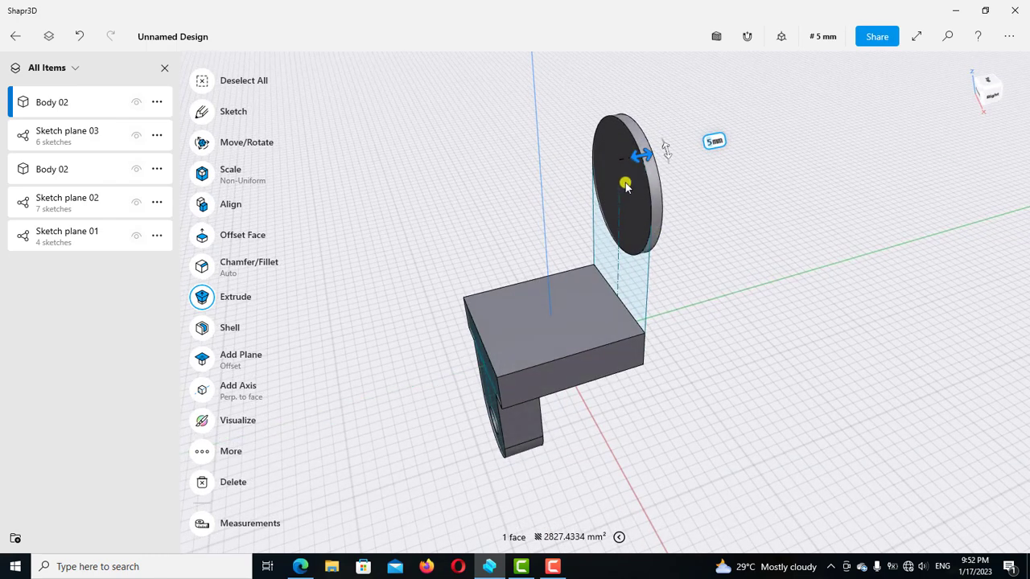
{"action": "left_click", "coordinate": [603, 197]}
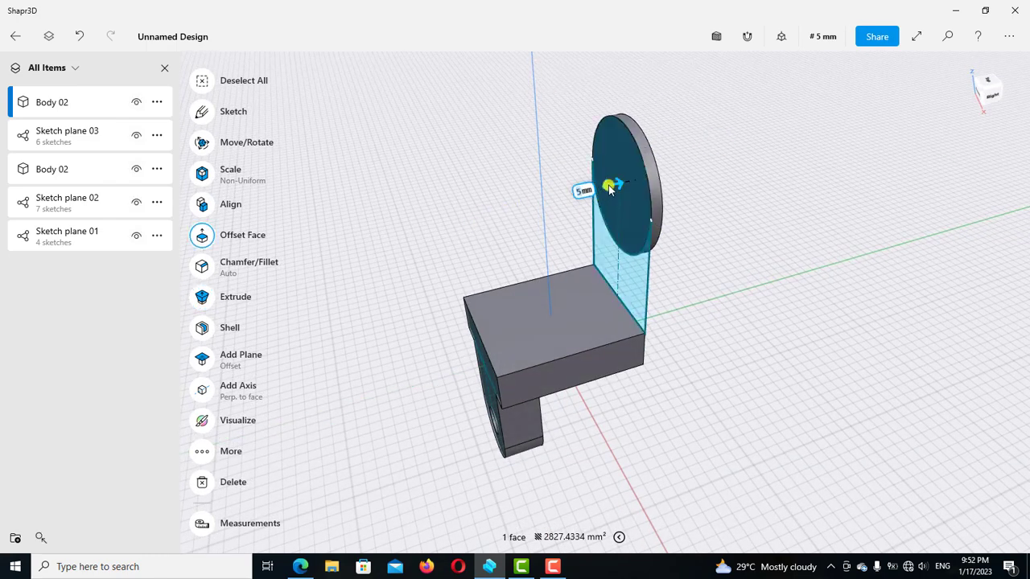
{"action": "left_click_drag", "start_coordinate": [559, 200], "coordinate": [551, 196]}
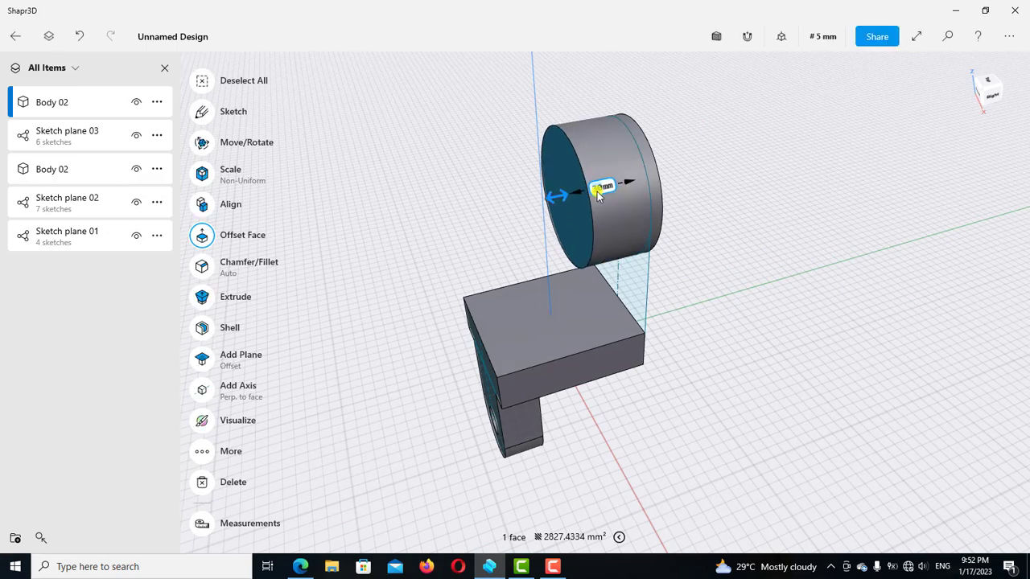
{"action": "left_click", "coordinate": [599, 190]}
{"action": "left_click", "coordinate": [554, 219]}
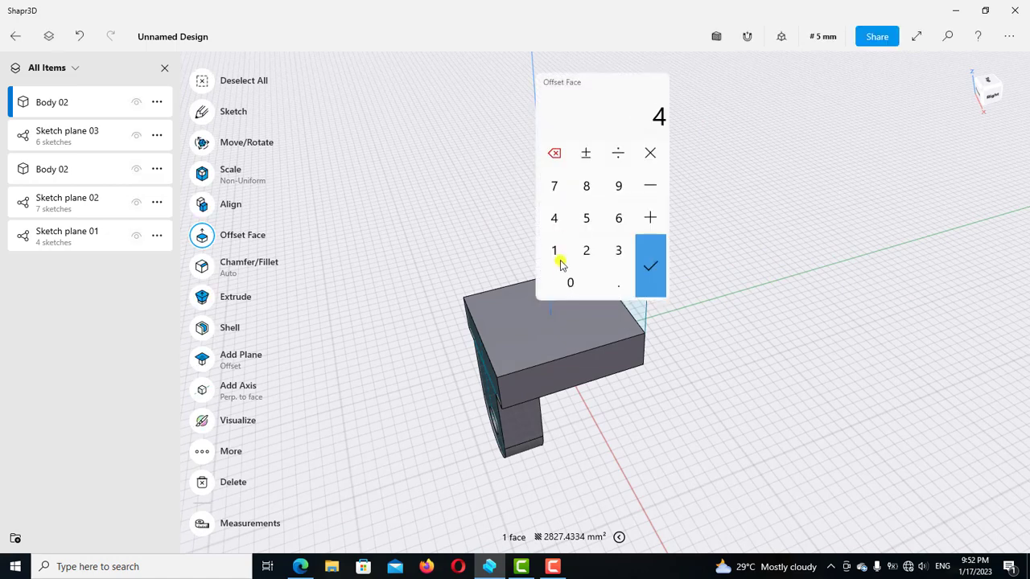
{"action": "left_click", "coordinate": [570, 285]}
{"action": "left_click", "coordinate": [650, 265]}
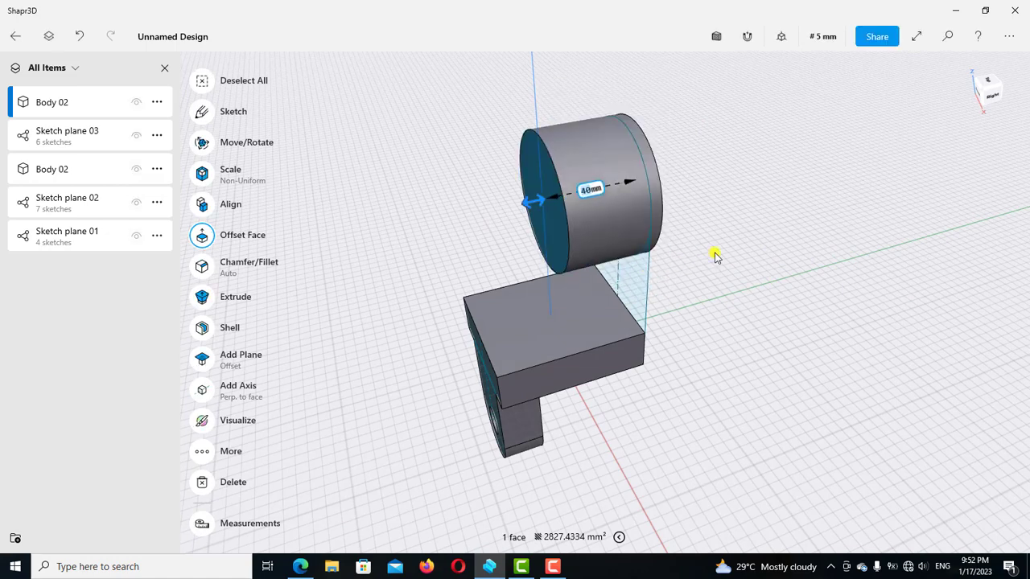
{"action": "left_click", "coordinate": [737, 286]}
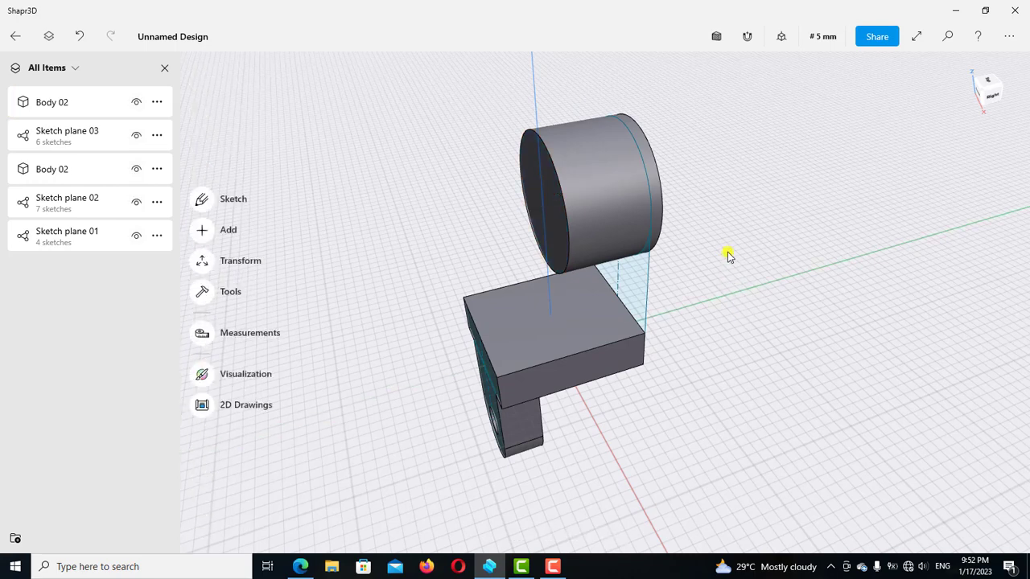
Step: Extrude the upright profile between the block and the cylinder by -10 mm, towards the block
{"action": "right_click_drag", "start_coordinate": [728, 253], "coordinate": [727, 273]}
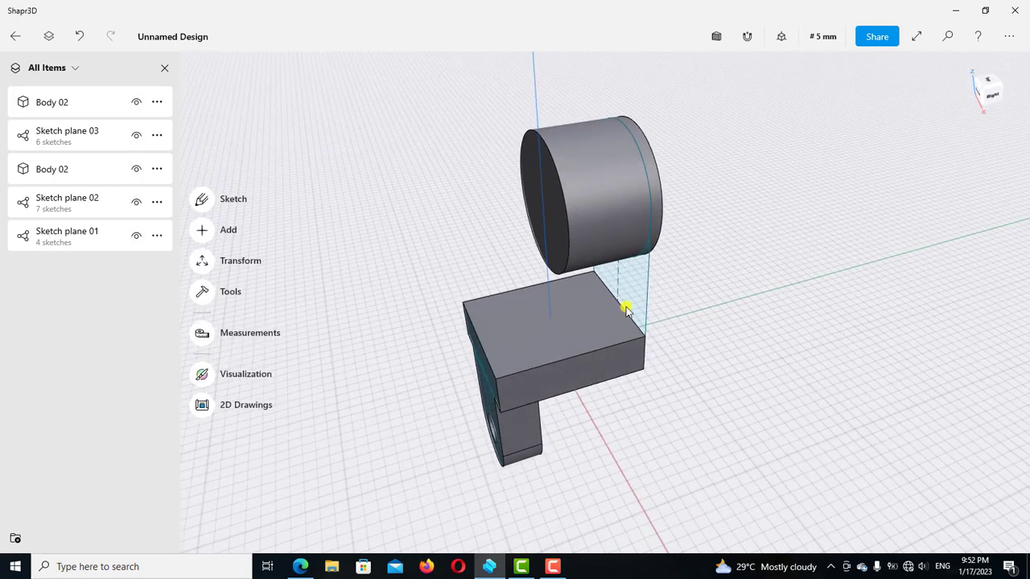
{"action": "left_click", "coordinate": [631, 298]}
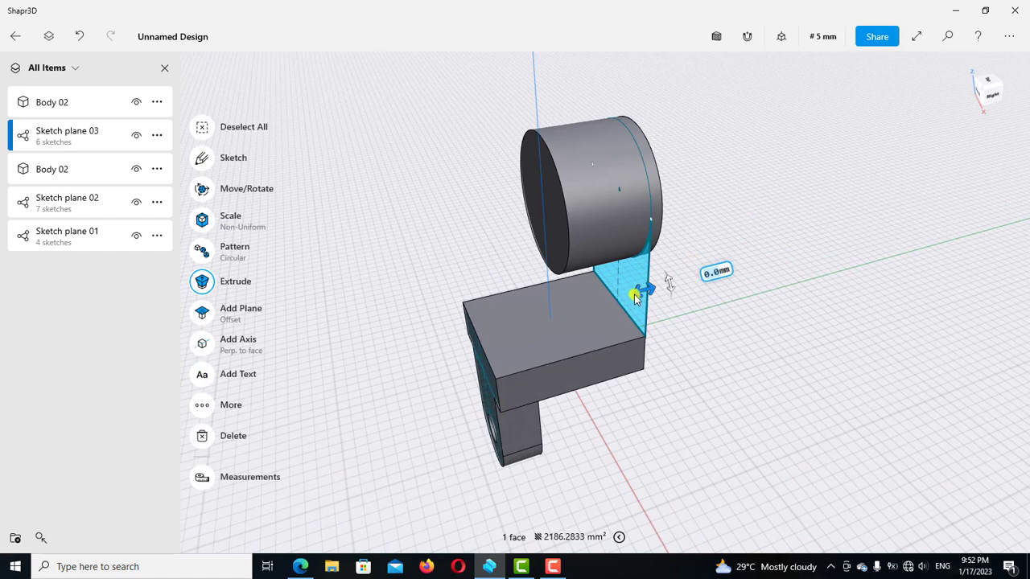
{"action": "left_click_drag", "start_coordinate": [637, 296], "coordinate": [603, 299]}
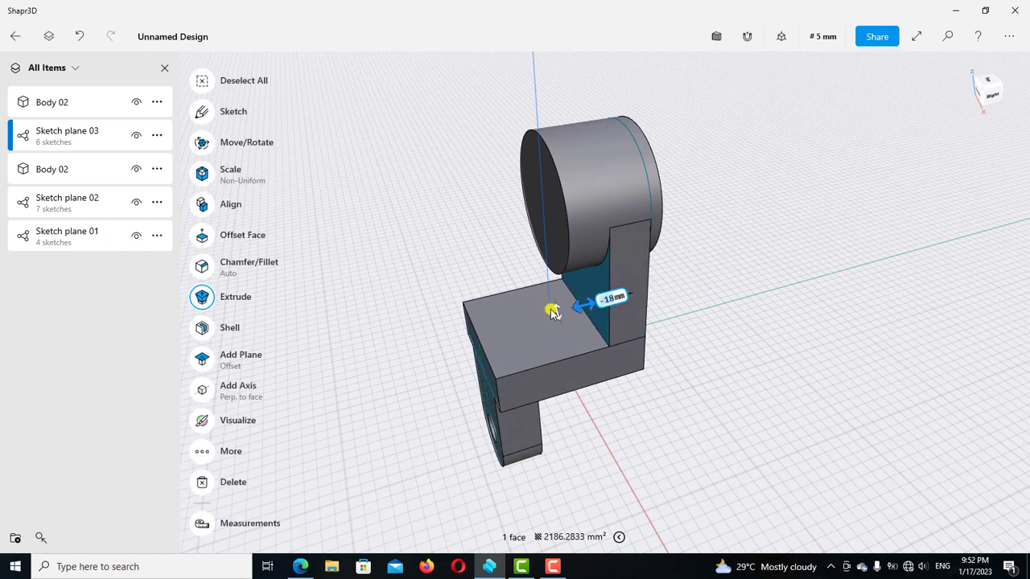
{"action": "left_click", "coordinate": [608, 299]}
{"action": "left_click", "coordinate": [563, 364]}
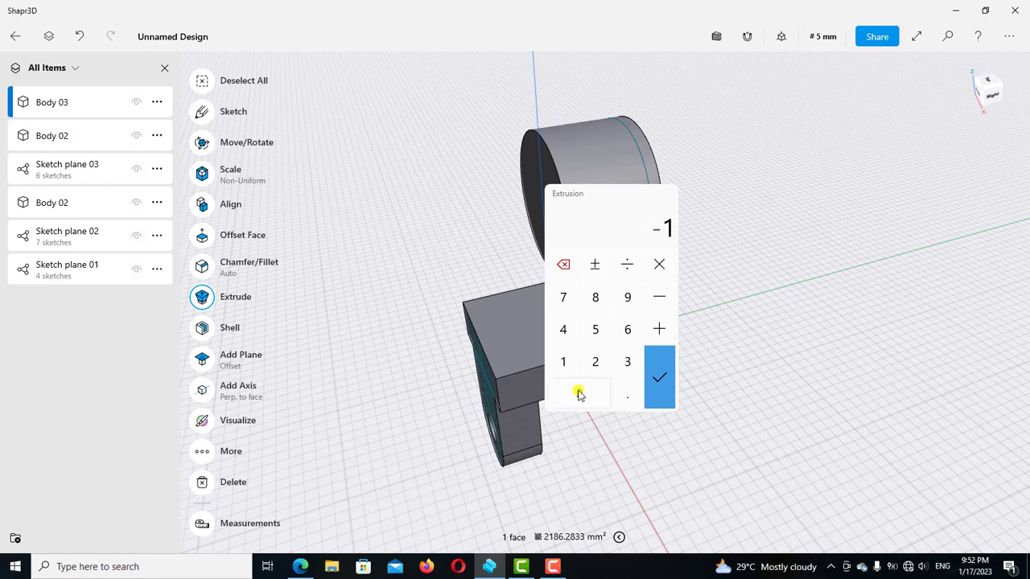
{"action": "left_click", "coordinate": [579, 394]}
{"action": "left_click", "coordinate": [660, 382]}
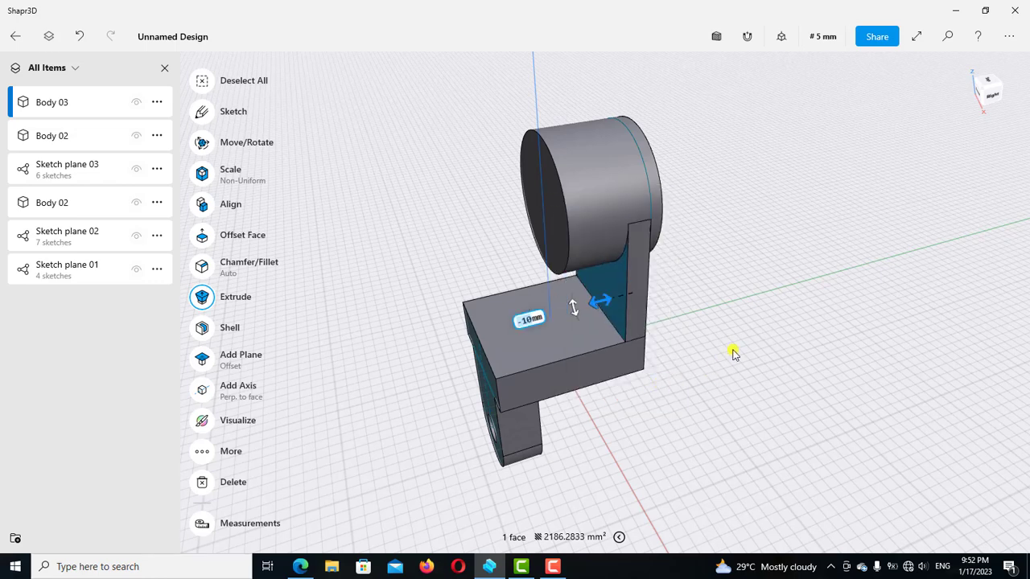
Step: Unite the block with lug, the cylinder and the upright into one body without keeping the originals
{"action": "right_click_drag", "start_coordinate": [732, 334], "coordinate": [713, 325]}
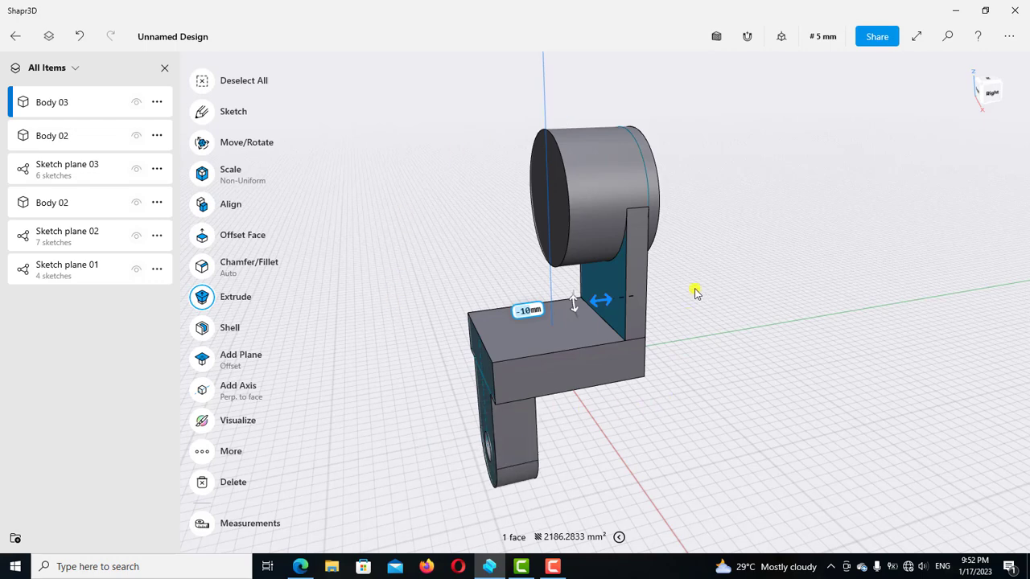
{"action": "right_click_drag", "start_coordinate": [722, 289], "coordinate": [711, 281]}
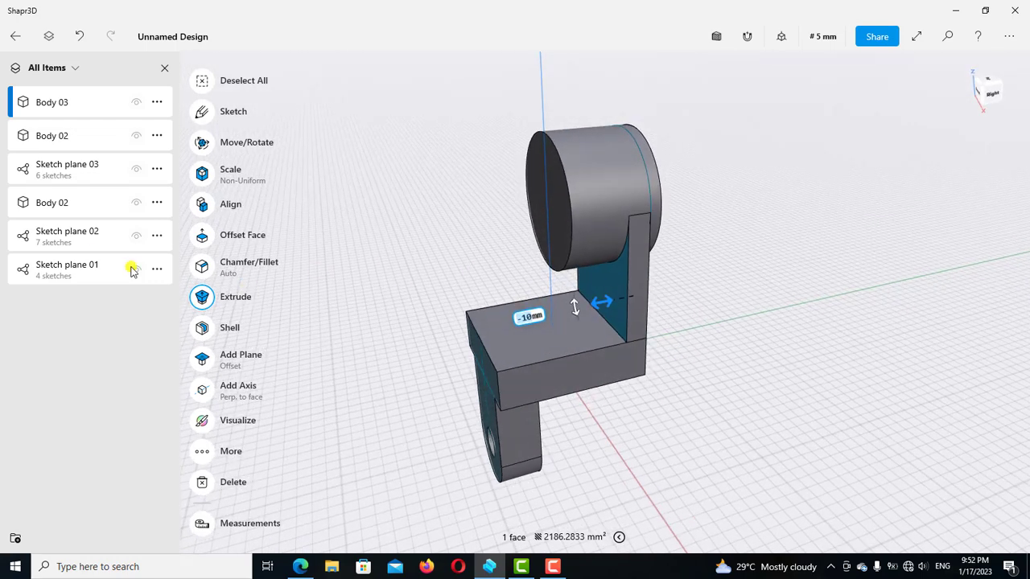
{"action": "left_click", "coordinate": [57, 205]}
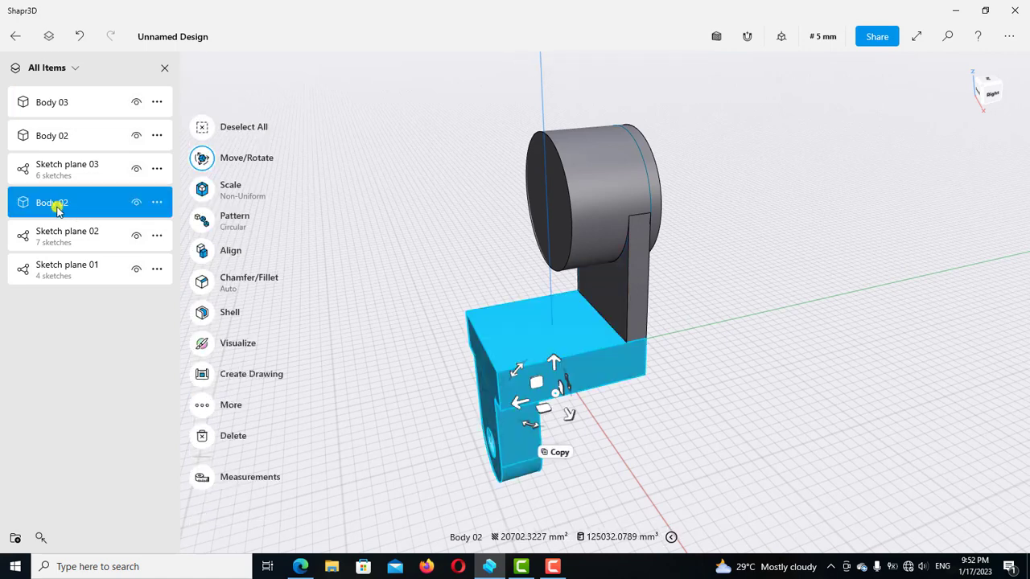
{"action": "left_click", "coordinate": [56, 137]}
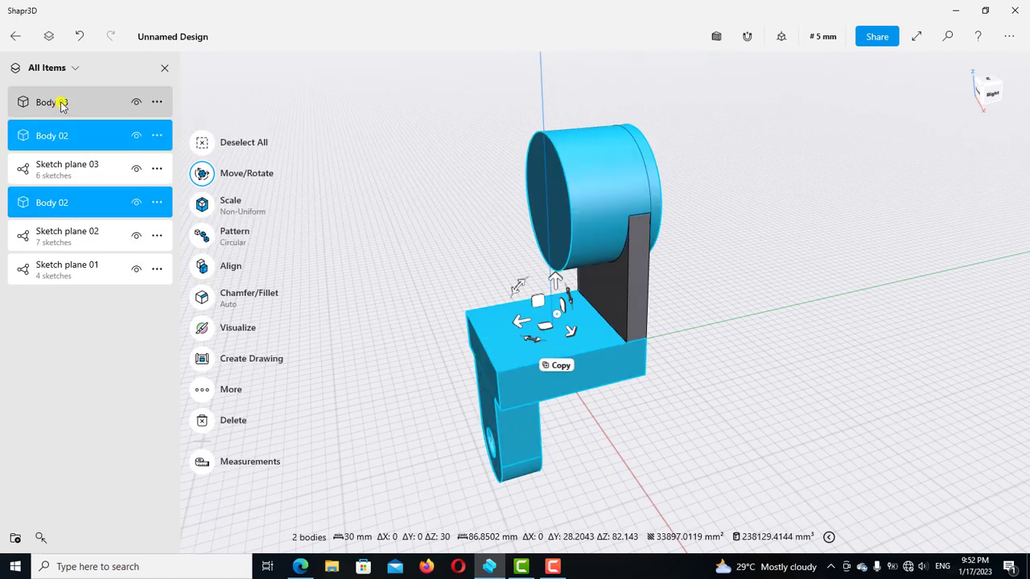
{"action": "left_click", "coordinate": [62, 106]}
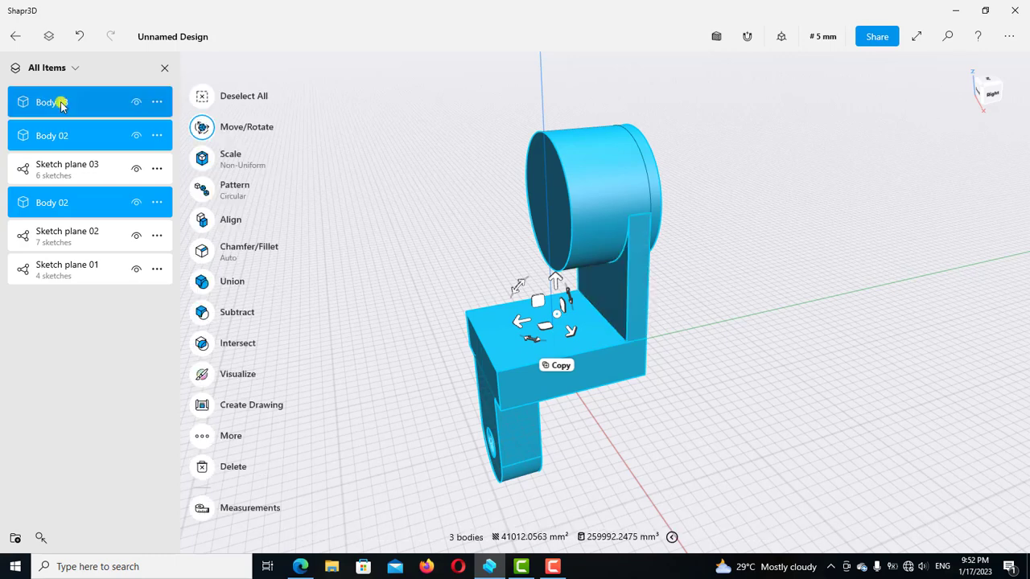
{"action": "left_click", "coordinate": [203, 282]}
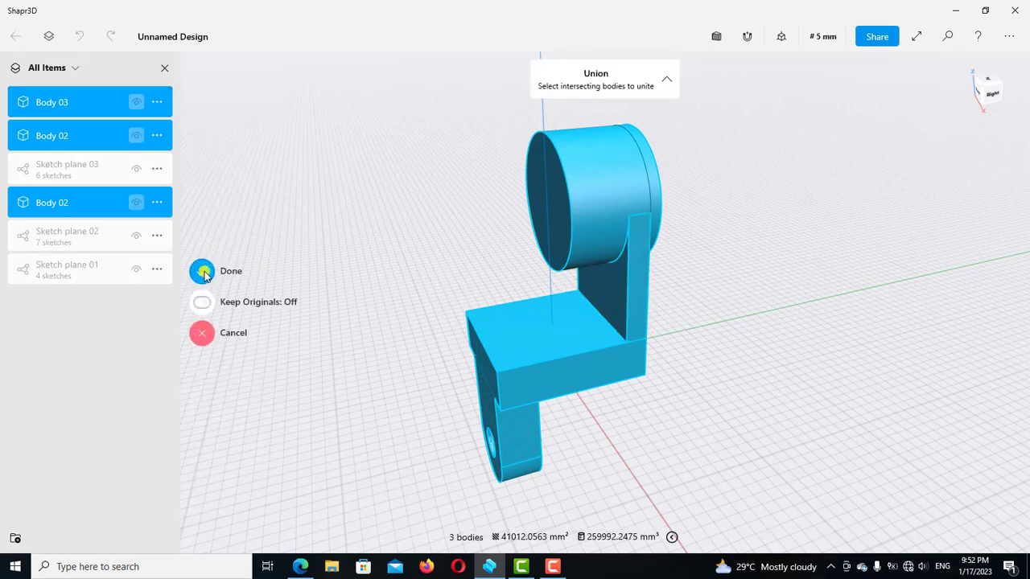
{"action": "left_click", "coordinate": [203, 272]}
Step: Fillet the edge where one side of the lug meets the block's underside with a 20 mm radius
{"action": "right_click_drag", "start_coordinate": [391, 242], "coordinate": [514, 328]}
{"action": "scroll", "coordinate": [514, 327], "scroll_direction": "up", "scroll_amount": 2}
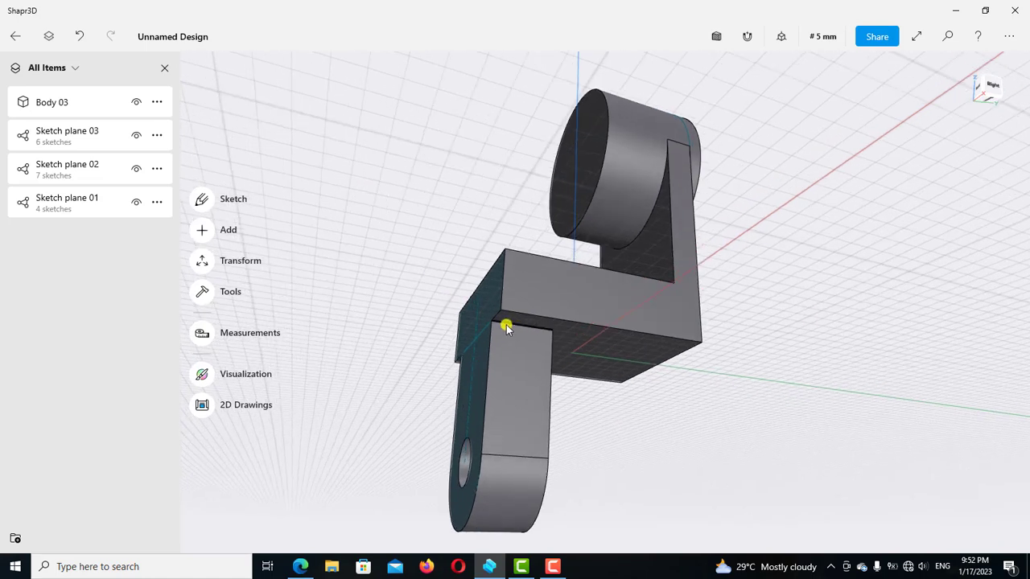
{"action": "left_click", "coordinate": [506, 325]}
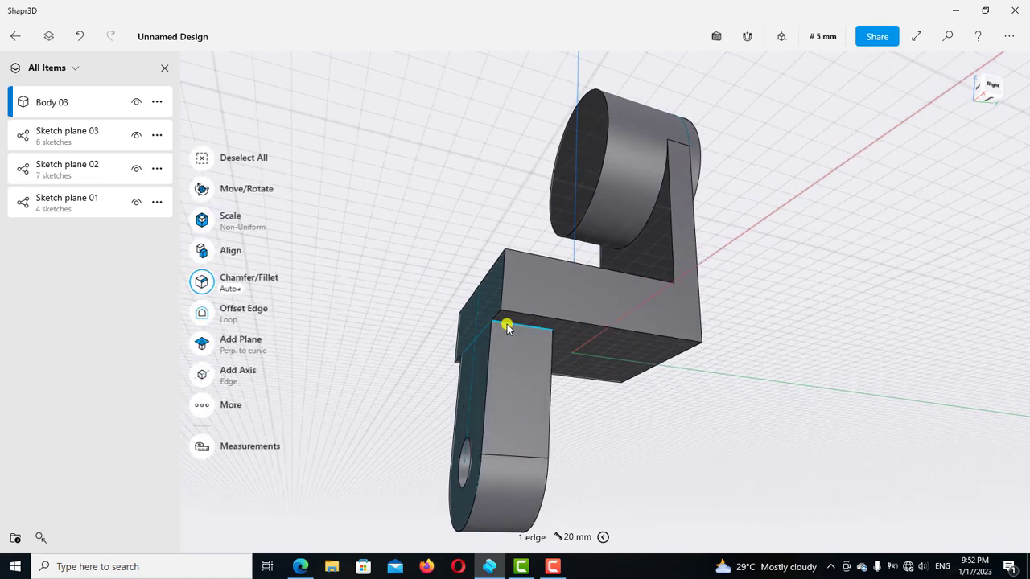
{"action": "left_click", "coordinate": [535, 396]}
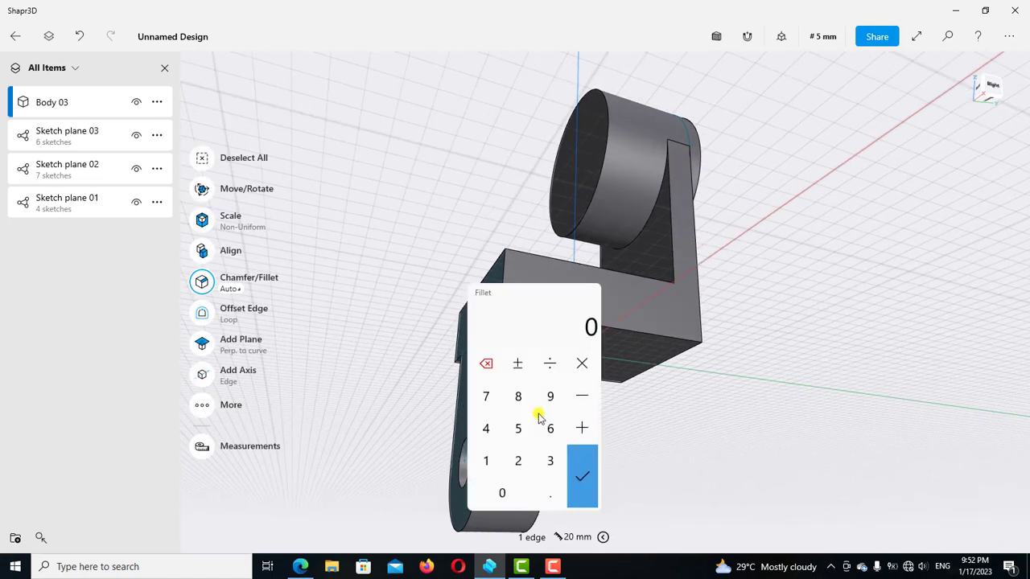
{"action": "left_click", "coordinate": [518, 460]}
{"action": "left_click", "coordinate": [500, 497]}
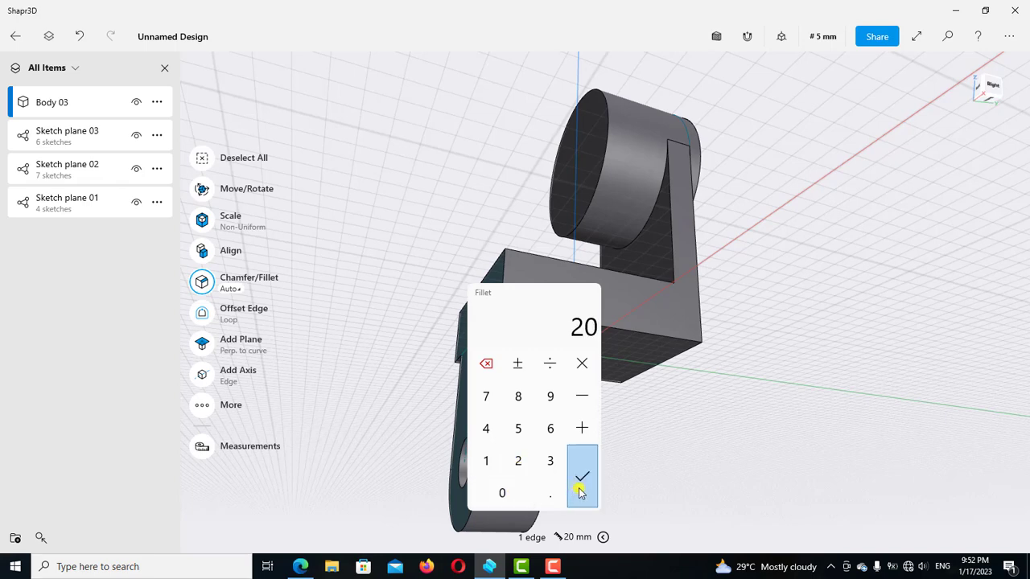
{"action": "left_click", "coordinate": [581, 483]}
Step: Fillet the matching edge on the lug's opposite side with a 20 mm radius
{"action": "right_click_drag", "start_coordinate": [598, 432], "coordinate": [538, 371]}
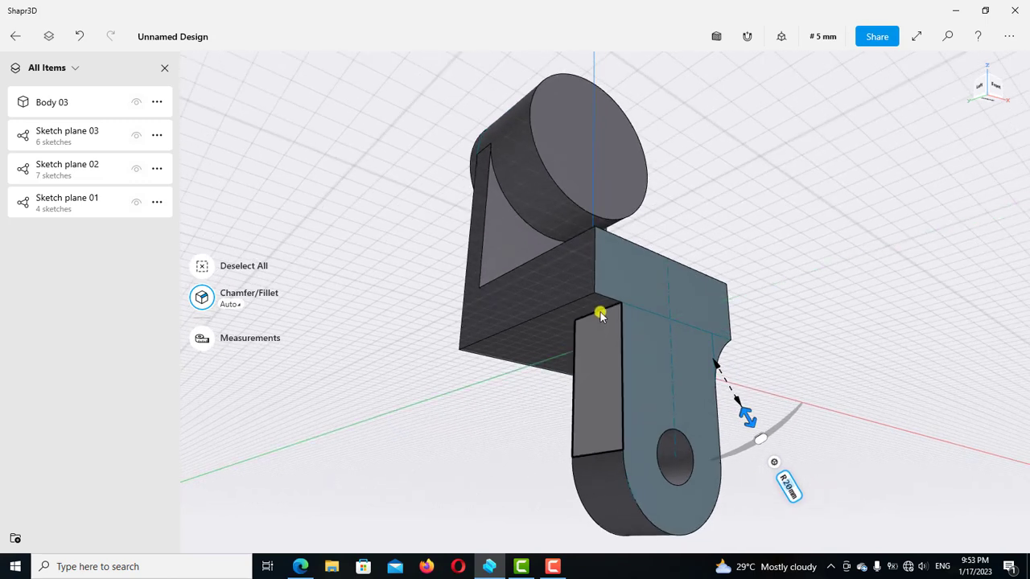
{"action": "left_click", "coordinate": [601, 314]}
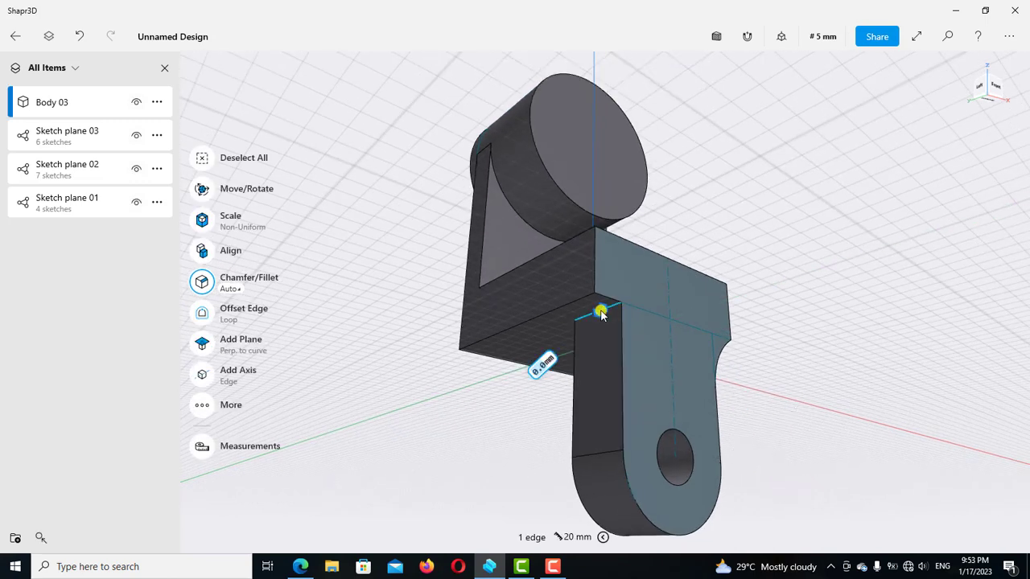
{"action": "left_click", "coordinate": [543, 366]}
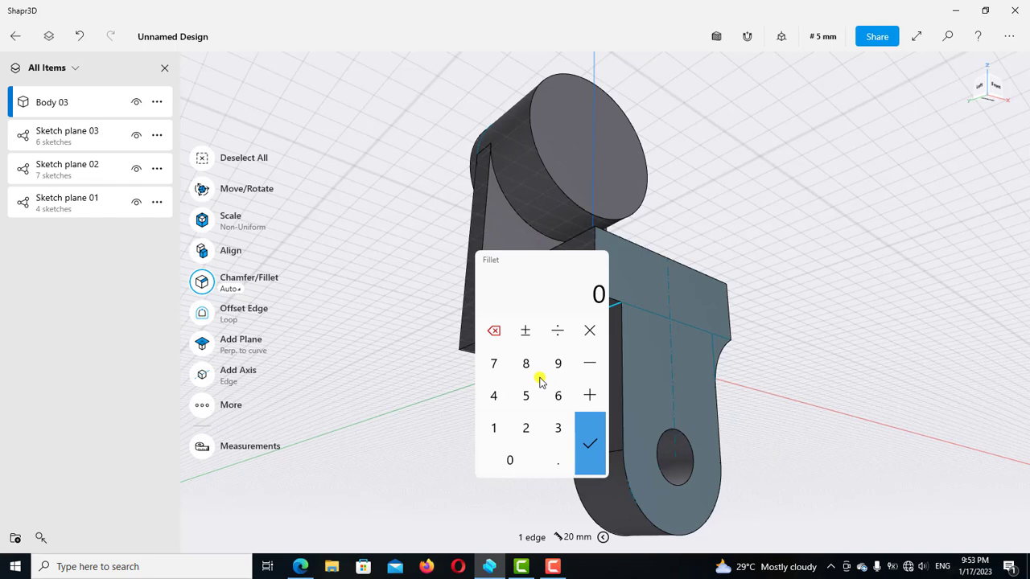
{"action": "left_click", "coordinate": [525, 428]}
{"action": "left_click", "coordinate": [511, 464]}
{"action": "left_click", "coordinate": [589, 443]}
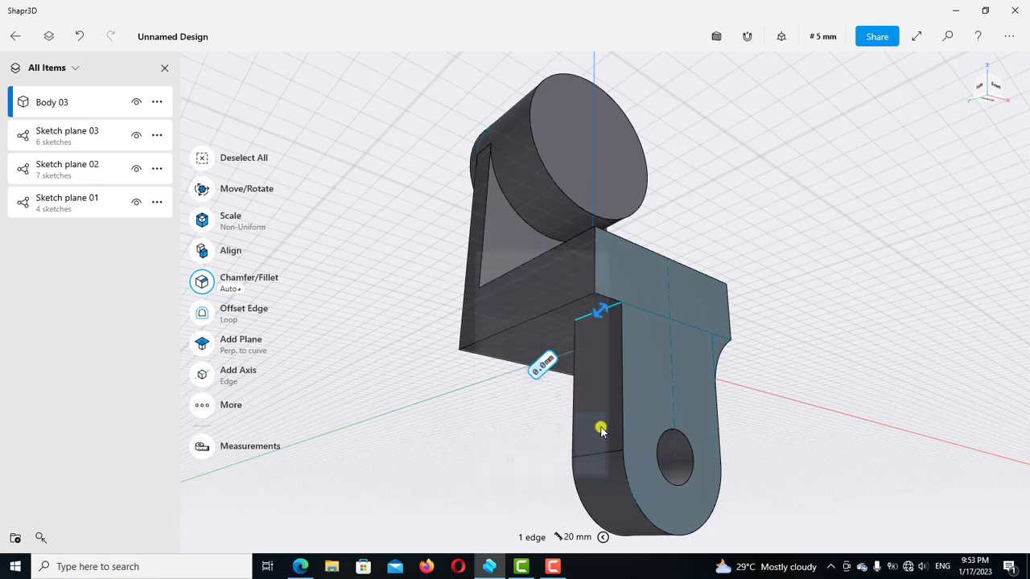
{"action": "left_click", "coordinate": [781, 306]}
Step: Start a sketch on the cylinder's front face and draw a 20 mm diameter circle at its centre
{"action": "mouse_move", "coordinate": [781, 306]}
{"action": "right_mouse_down"}
{"action": "mouse_move", "coordinate": [743, 324]}
{"action": "mouse_move", "coordinate": [815, 242]}
{"action": "right_mouse_up"}
{"action": "right_click_drag", "start_coordinate": [732, 339], "coordinate": [541, 258]}
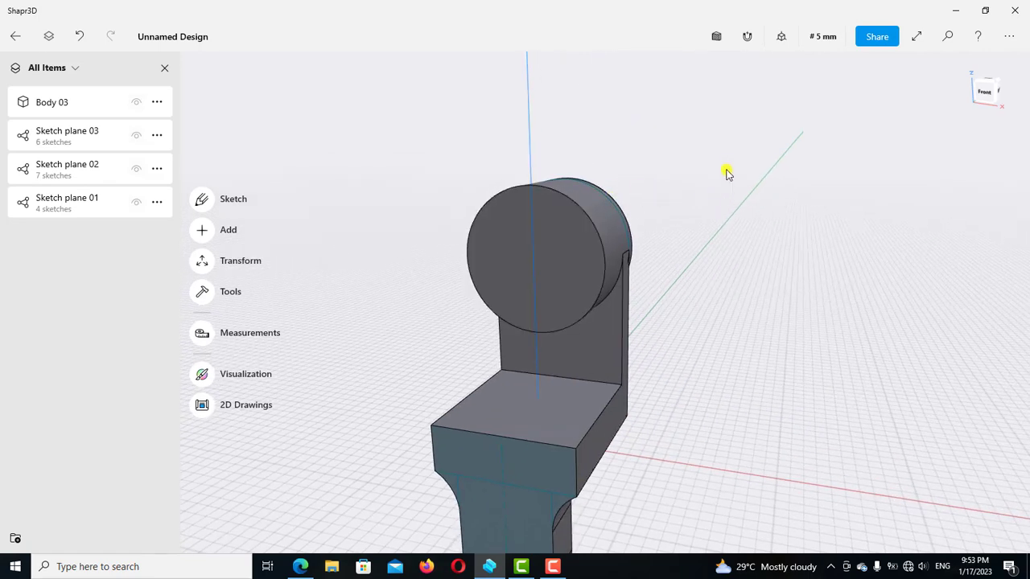
{"action": "double_click", "coordinate": [558, 234]}
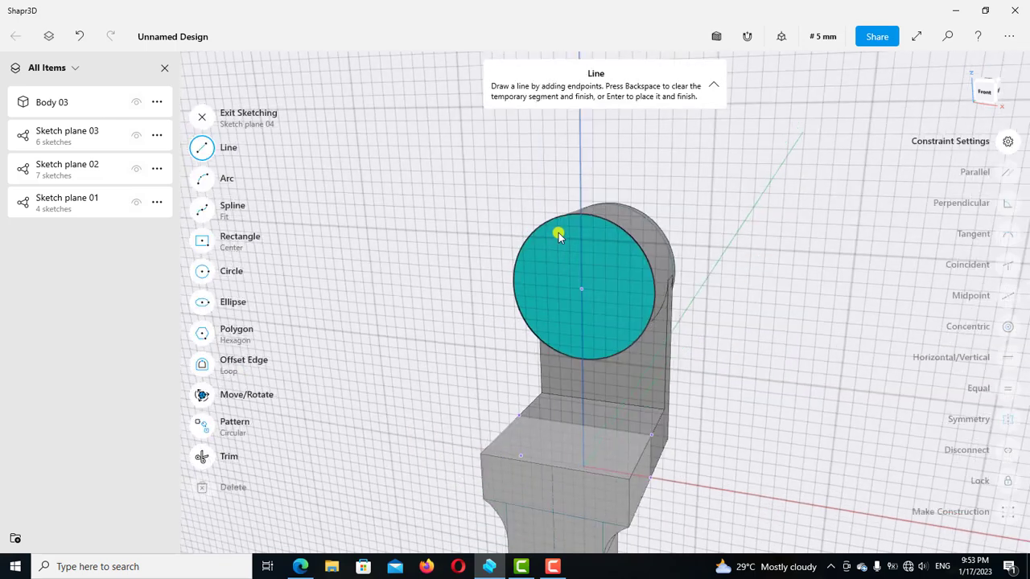
{"action": "scroll", "coordinate": [549, 256], "scroll_direction": "down", "scroll_amount": 3}
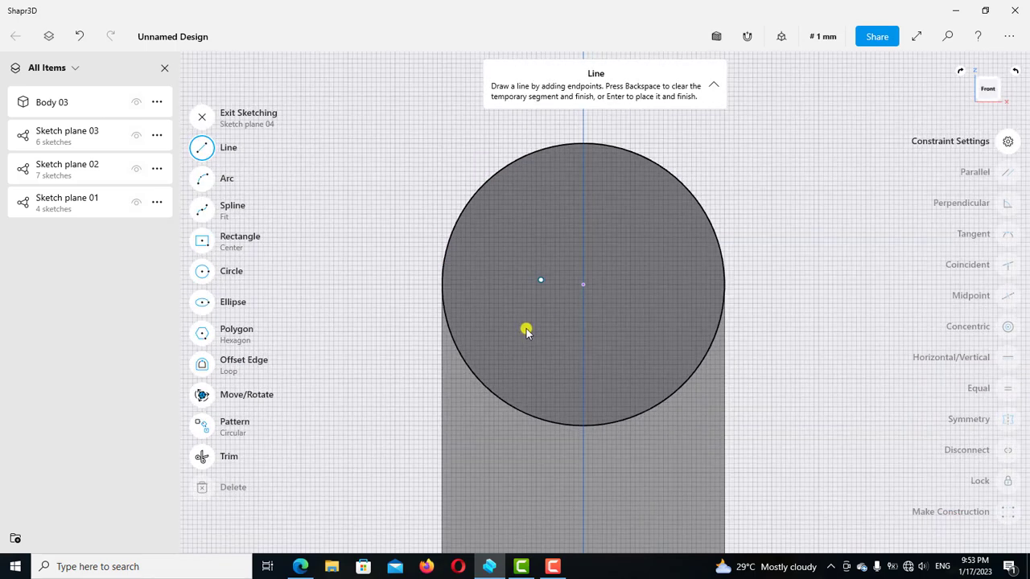
{"action": "left_click", "coordinate": [590, 290]}
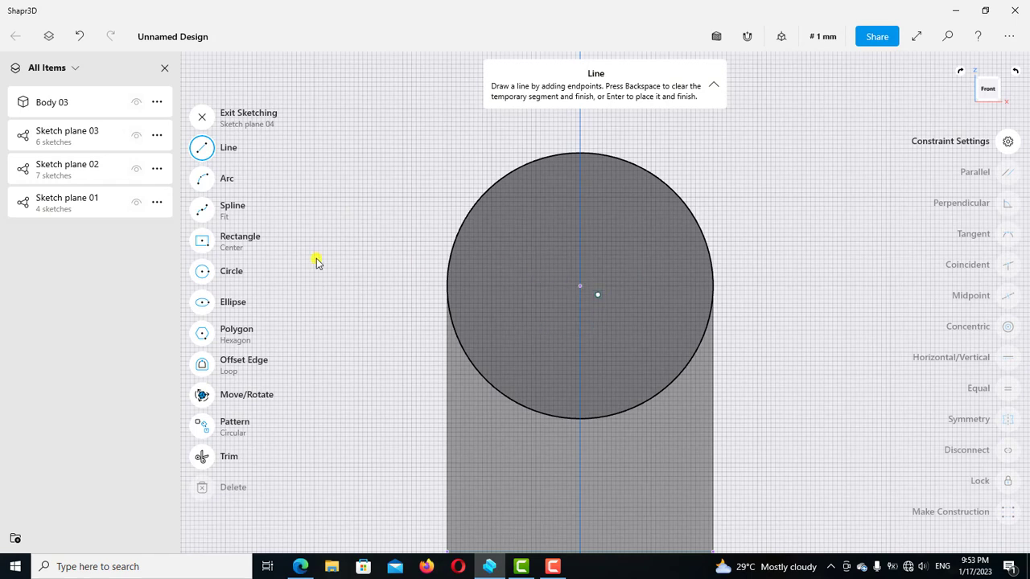
{"action": "left_click", "coordinate": [202, 274]}
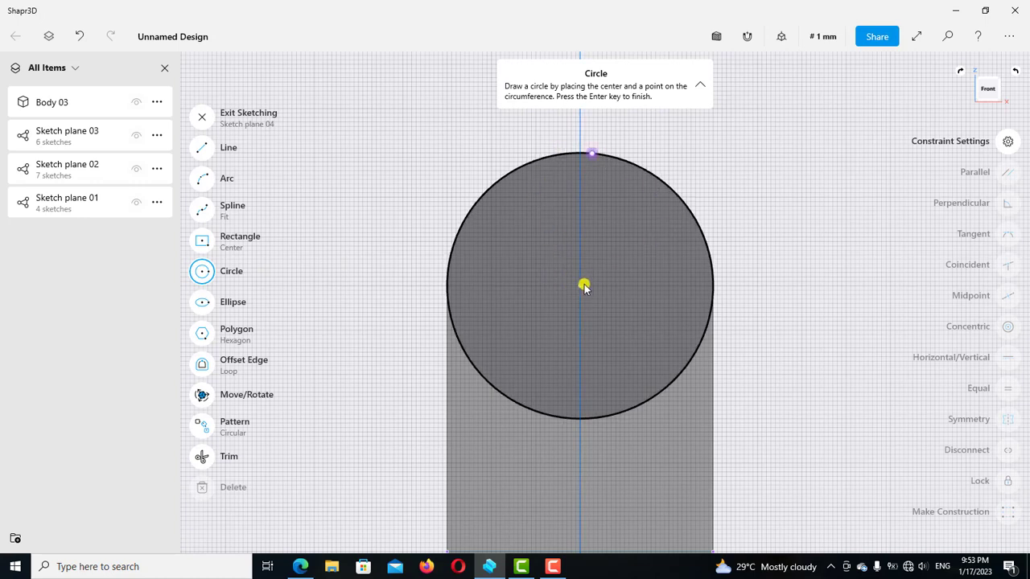
{"action": "left_click", "coordinate": [581, 287]}
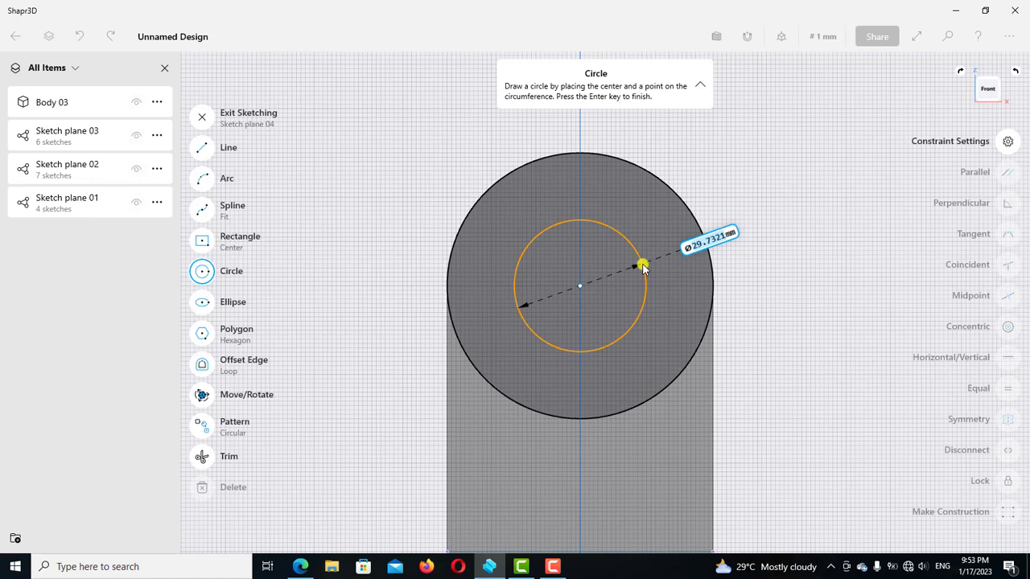
{"action": "type", "text": "2"}
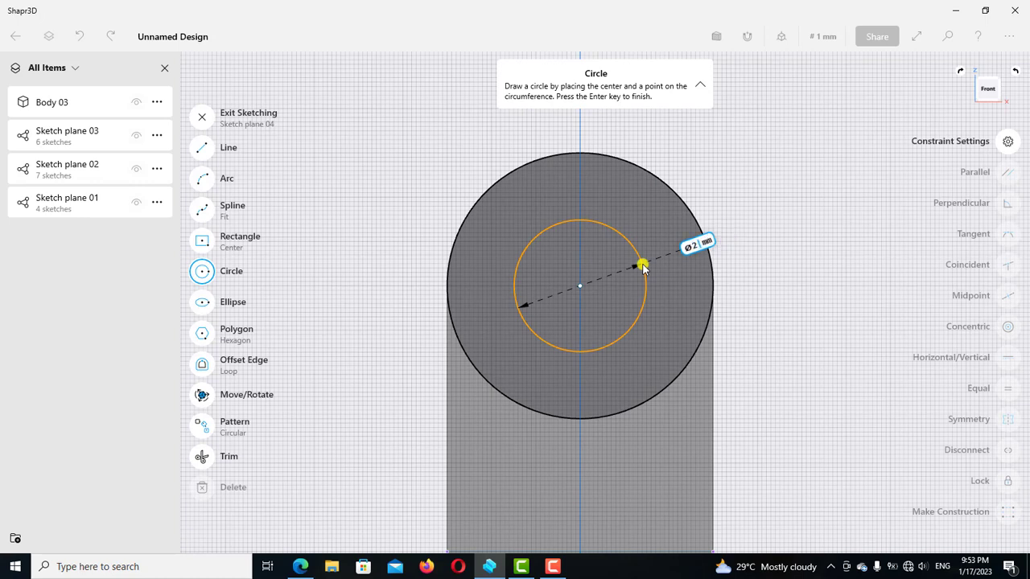
{"action": "type", "text": "0"}
{"action": "key", "text": "Return"}
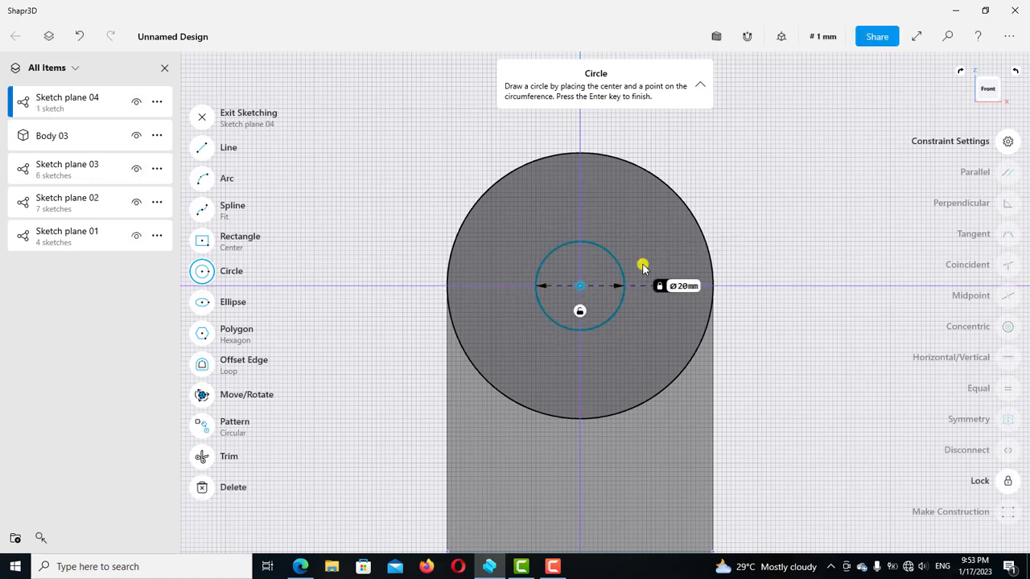
Step: Draw a concentric 30 mm diameter circle around the 20 mm circle on the cylinder's front face
{"action": "left_click", "coordinate": [581, 287]}
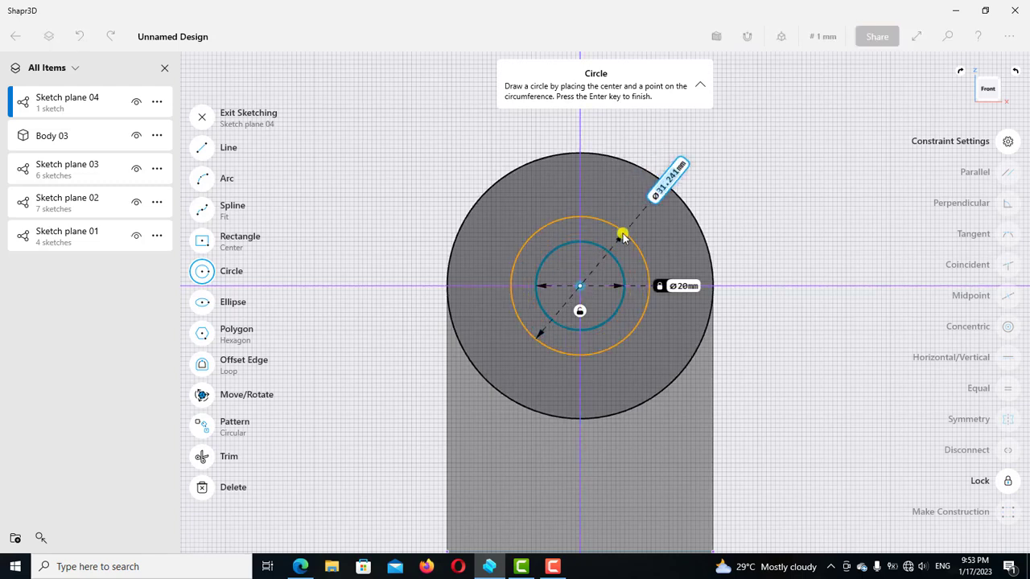
{"action": "type", "text": "30"}
{"action": "key", "text": "Return"}
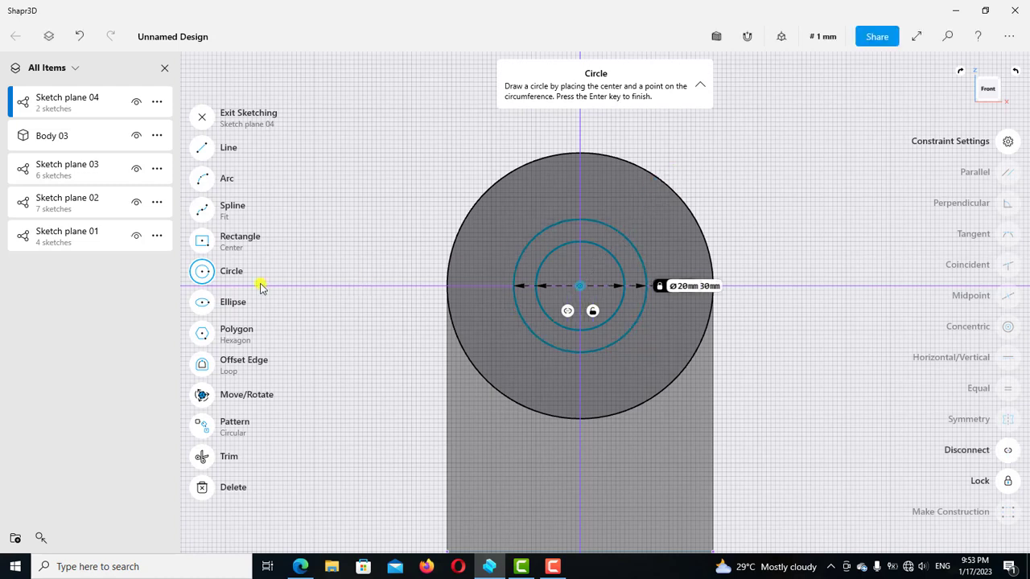
{"action": "left_click", "coordinate": [202, 272]}
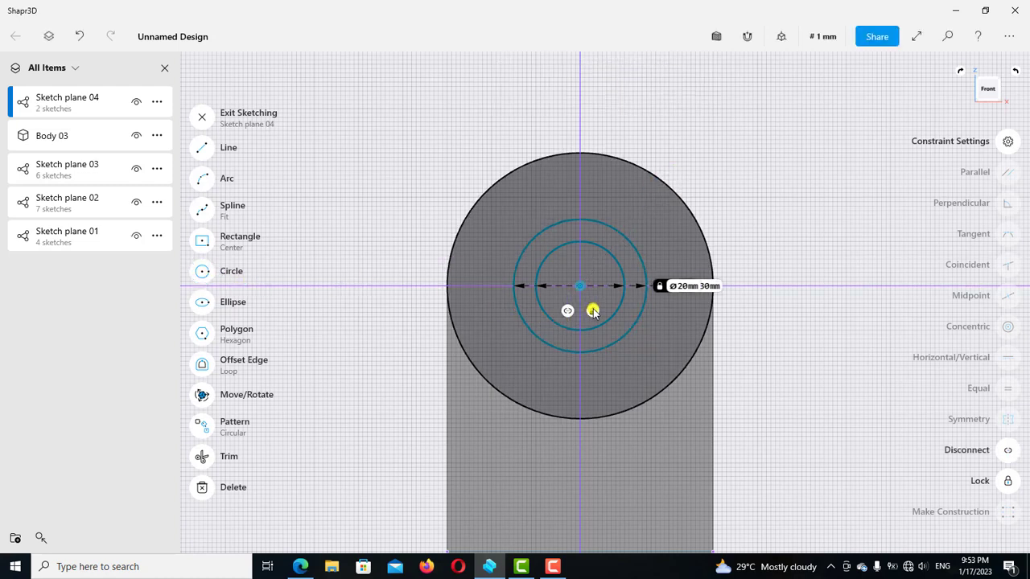
{"action": "key", "text": "Escape"}
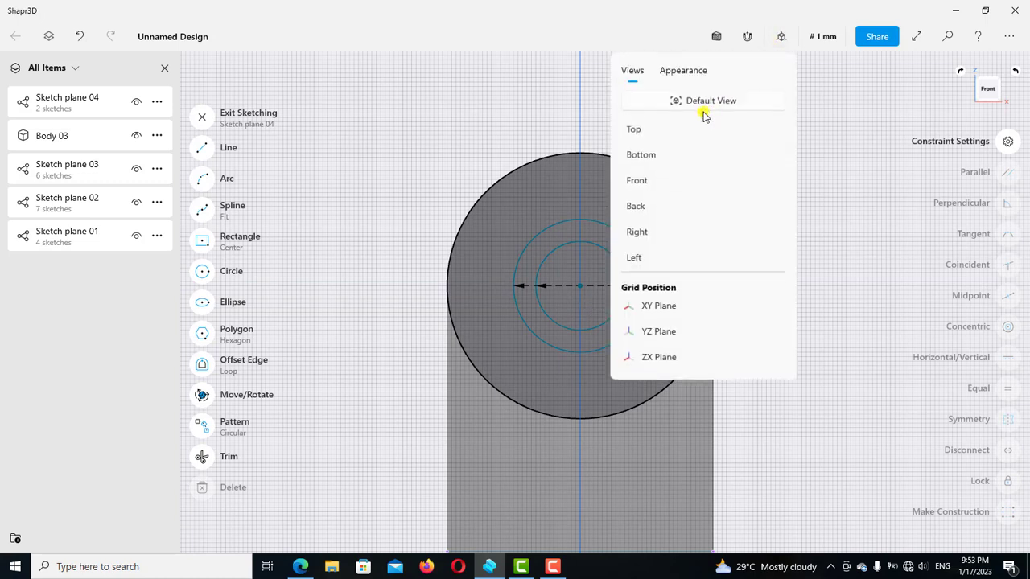
Step: Extrude the ring and inner circle together by -6 mm into the cylinder to cut a 30 mm diameter counterbore
{"action": "left_click", "coordinate": [702, 102]}
{"action": "scroll", "coordinate": [778, 142], "scroll_direction": "up", "scroll_amount": 2}
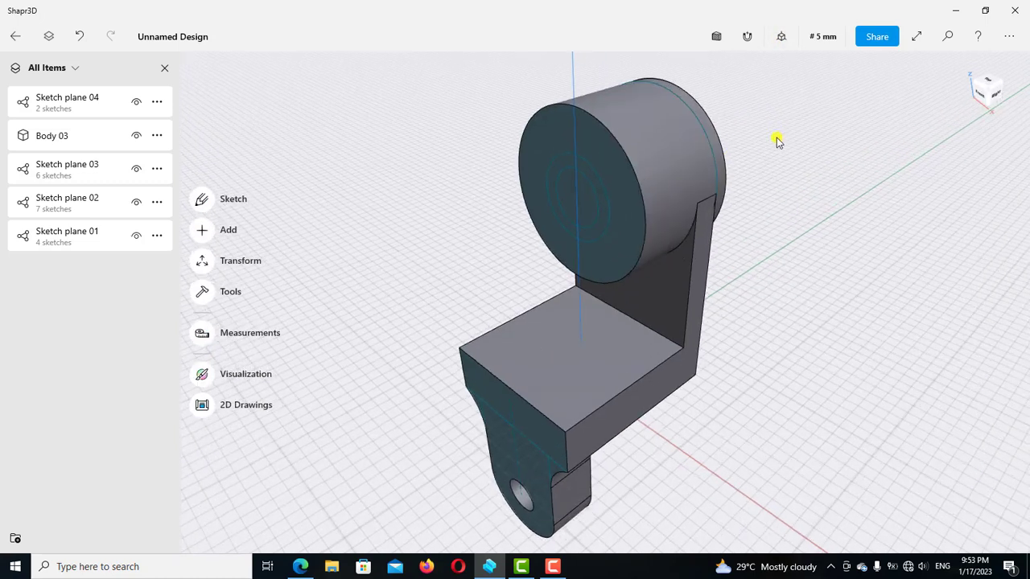
{"action": "scroll", "coordinate": [676, 202], "scroll_direction": "up", "scroll_amount": 2}
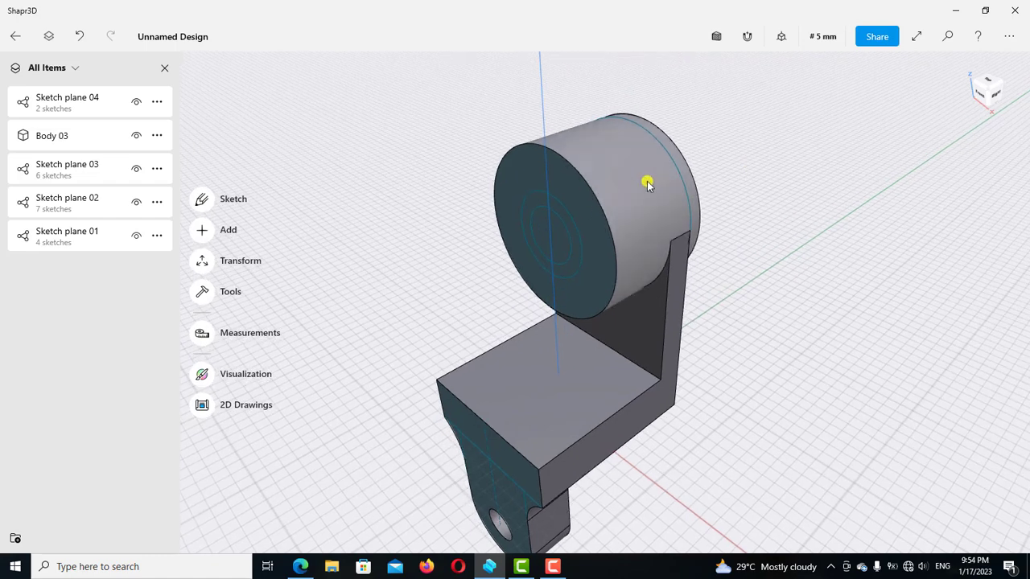
{"action": "scroll", "coordinate": [641, 186], "scroll_direction": "up", "scroll_amount": 2}
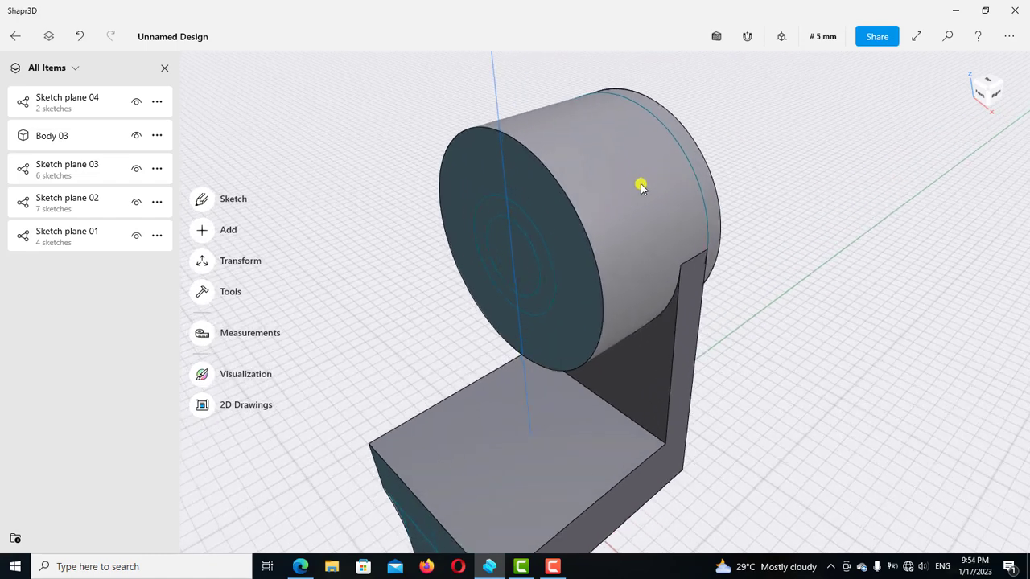
{"action": "left_click", "coordinate": [494, 211]}
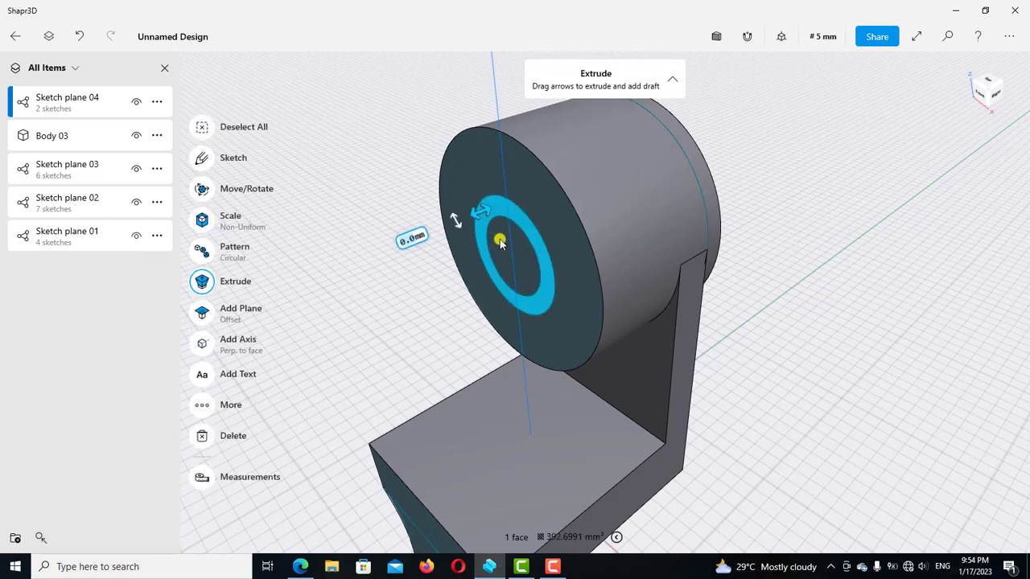
{"action": "left_click", "coordinate": [500, 242]}
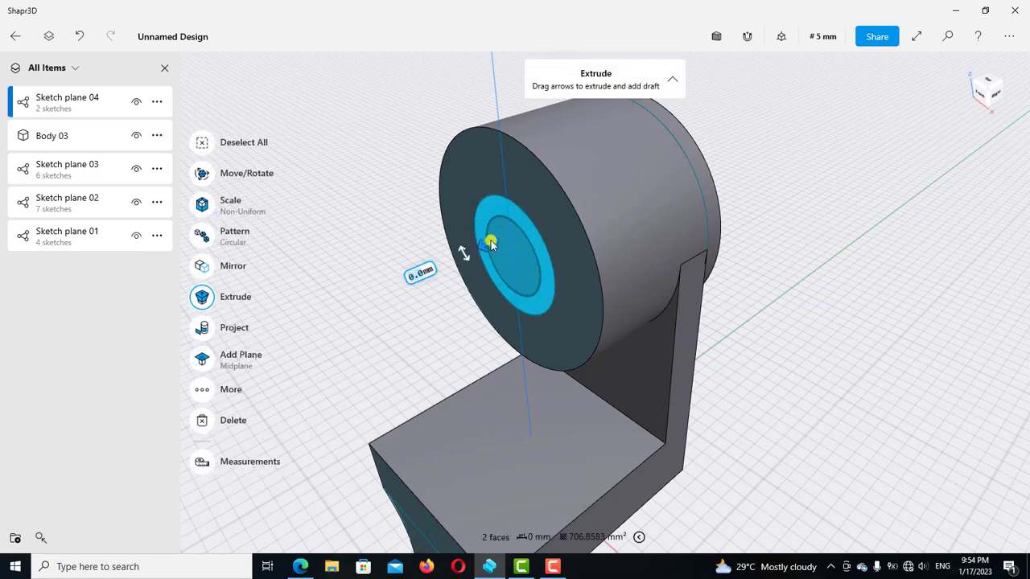
{"action": "left_click_drag", "start_coordinate": [489, 241], "coordinate": [516, 234]}
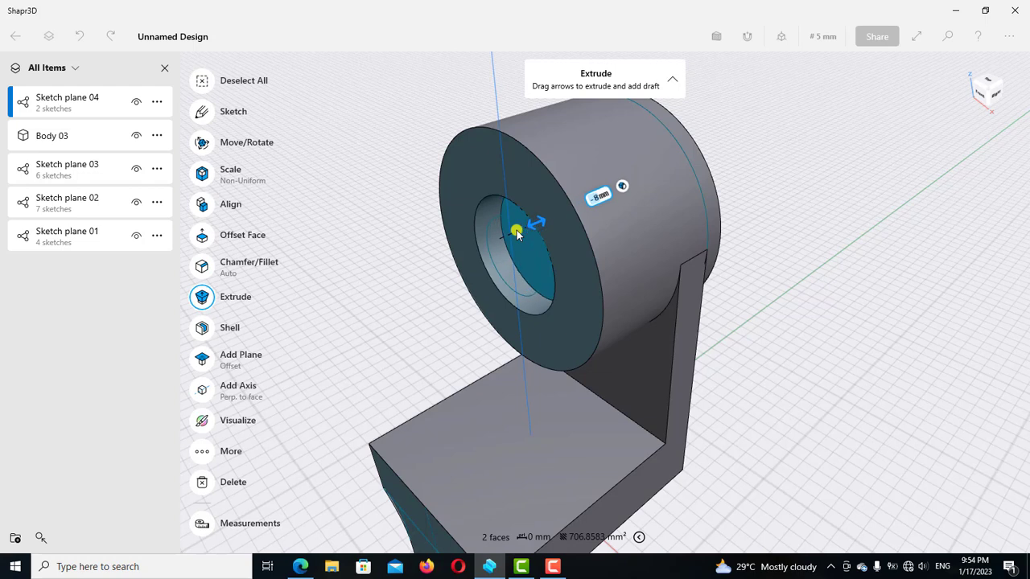
{"action": "left_click", "coordinate": [598, 197]}
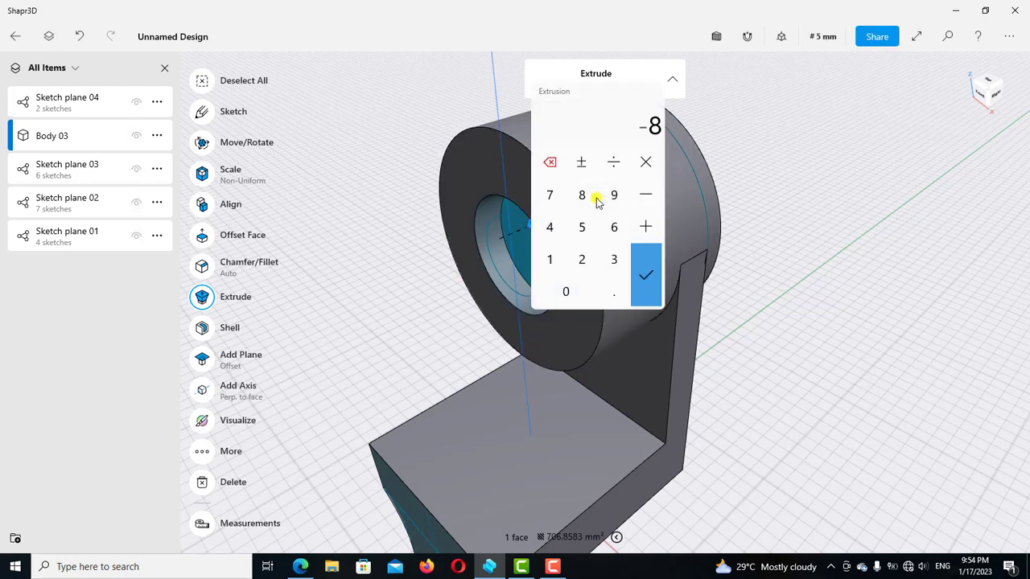
{"action": "left_click", "coordinate": [615, 229]}
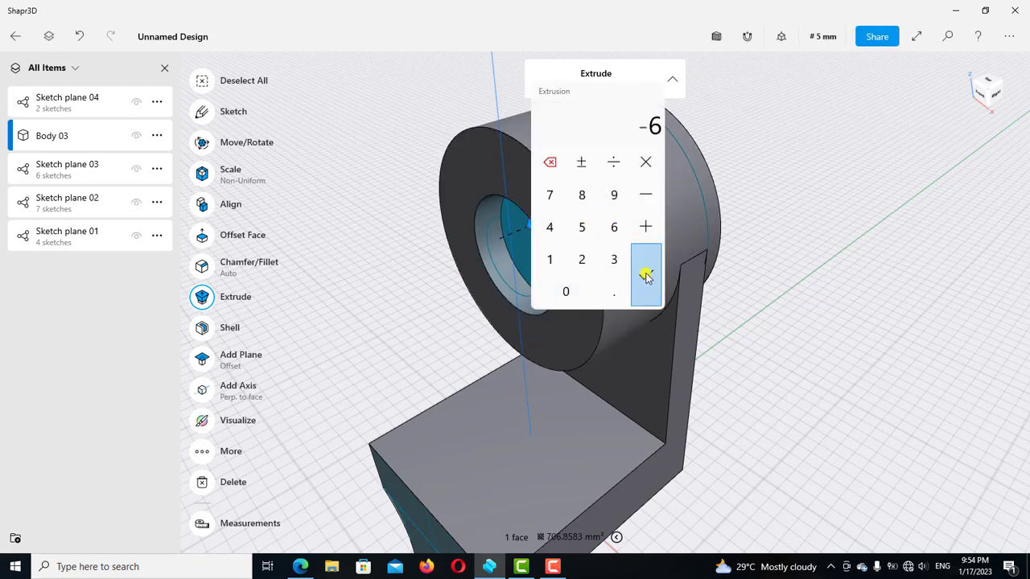
{"action": "left_click", "coordinate": [646, 275]}
{"action": "left_click", "coordinate": [798, 187]}
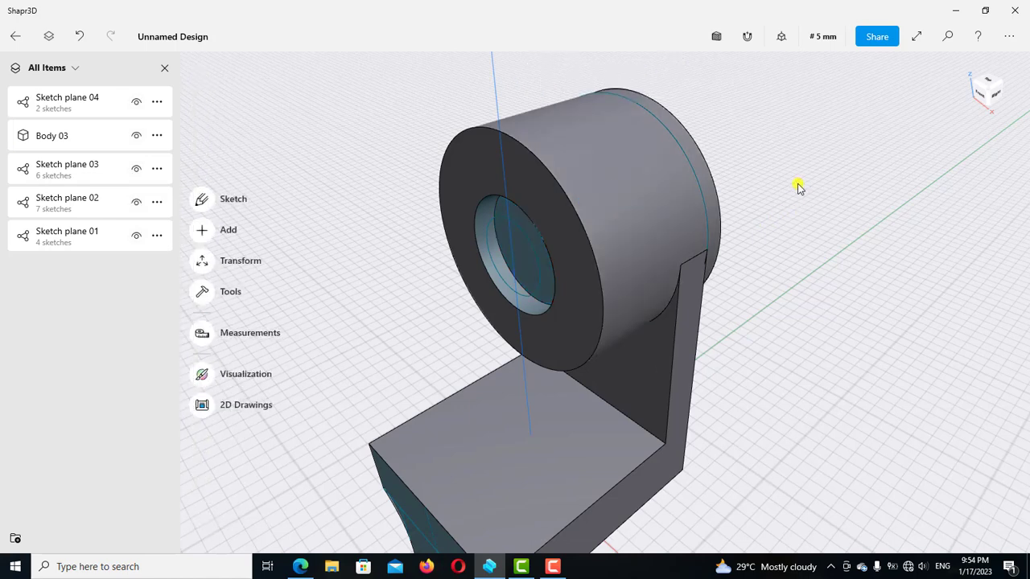
{"action": "right_click_drag", "start_coordinate": [780, 172], "coordinate": [763, 200]}
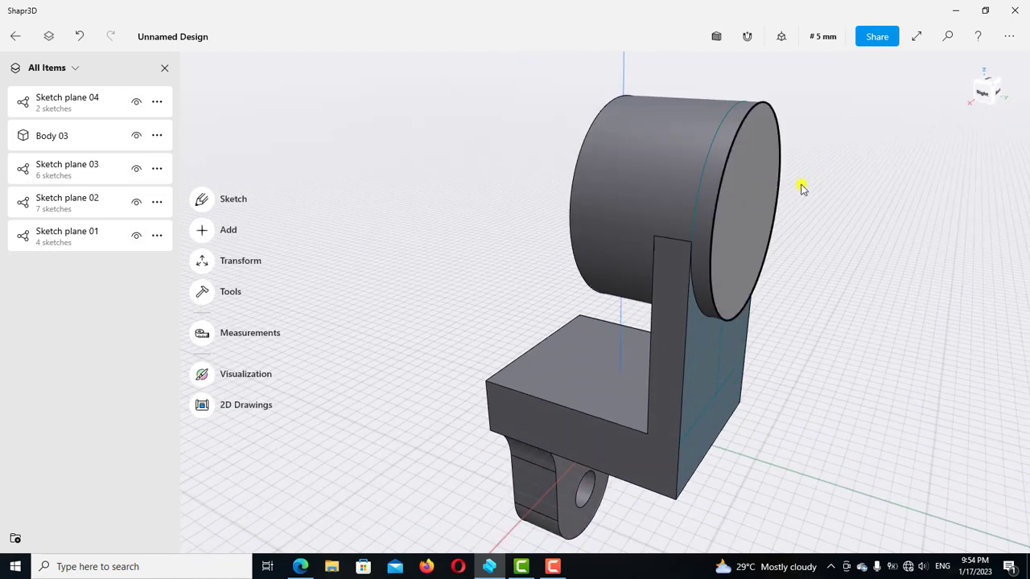
{"action": "right_click_drag", "start_coordinate": [839, 184], "coordinate": [582, 217]}
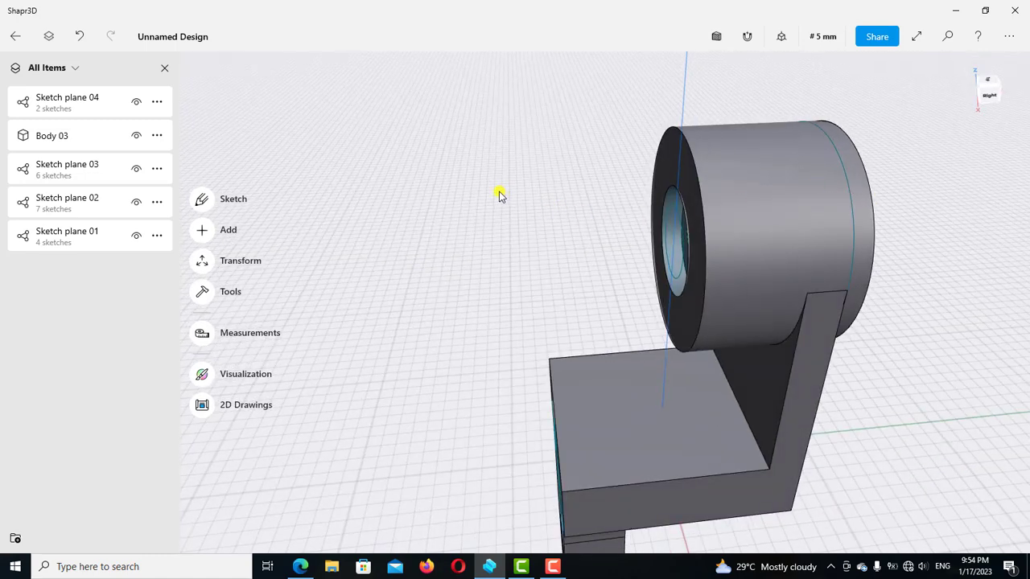
{"action": "right_click_drag", "start_coordinate": [501, 197], "coordinate": [552, 206]}
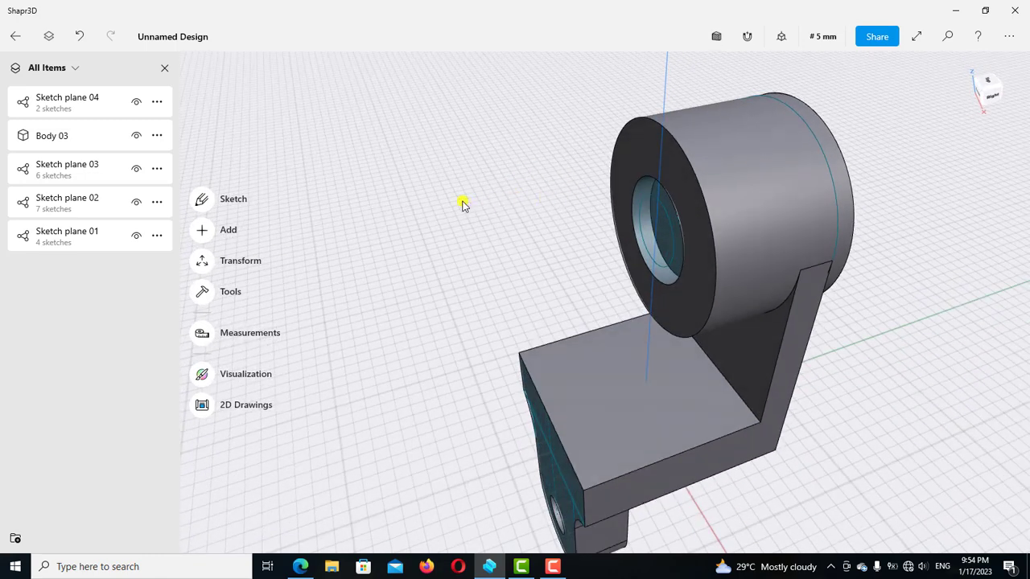
{"action": "right_click_drag", "start_coordinate": [463, 205], "coordinate": [716, 156]}
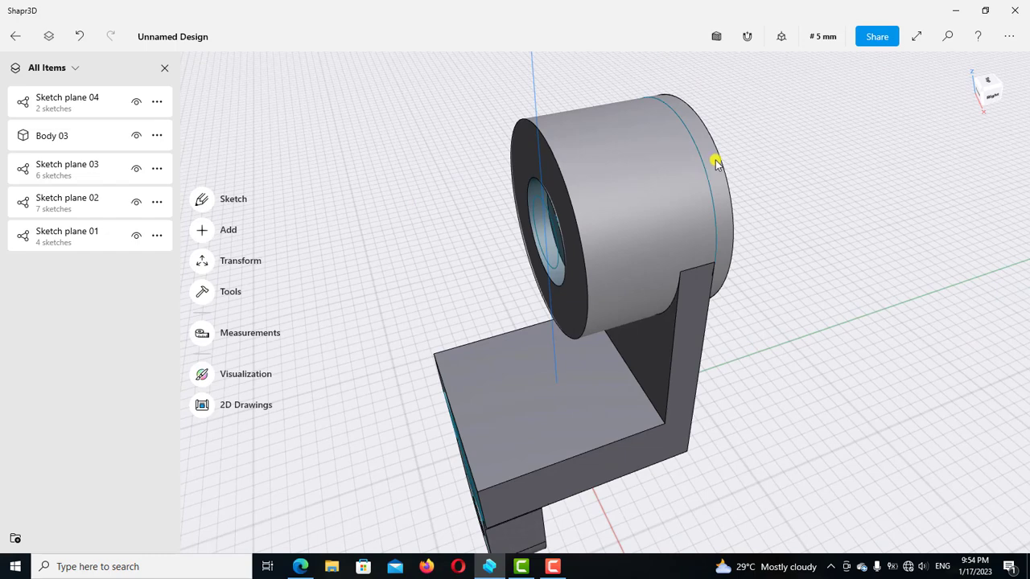
{"action": "right_click_drag", "start_coordinate": [759, 157], "coordinate": [779, 120]}
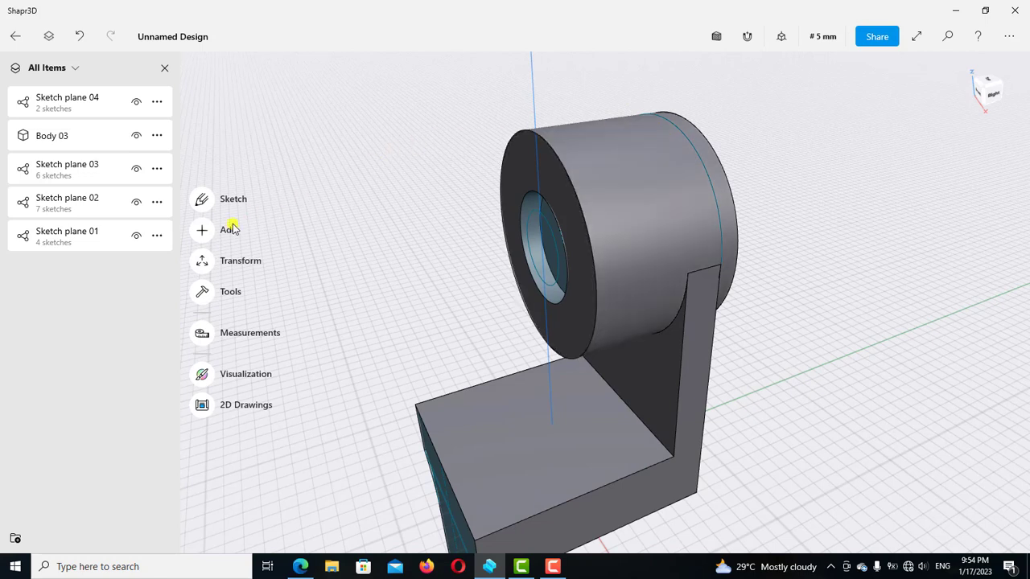
Step: Add a midplane construction plane between the cylinder's front and back faces
{"action": "left_click", "coordinate": [206, 231]}
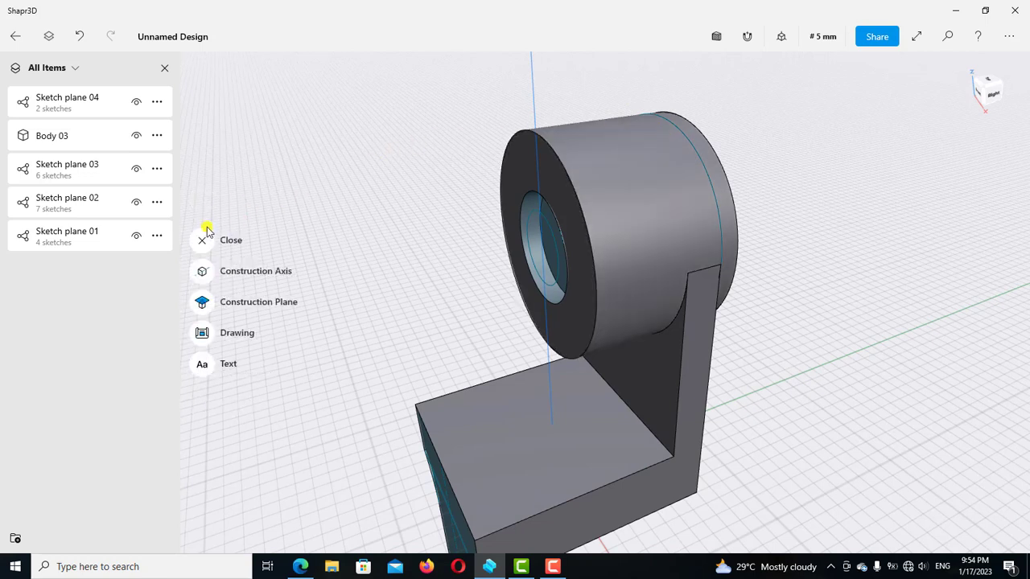
{"action": "left_click", "coordinate": [203, 302]}
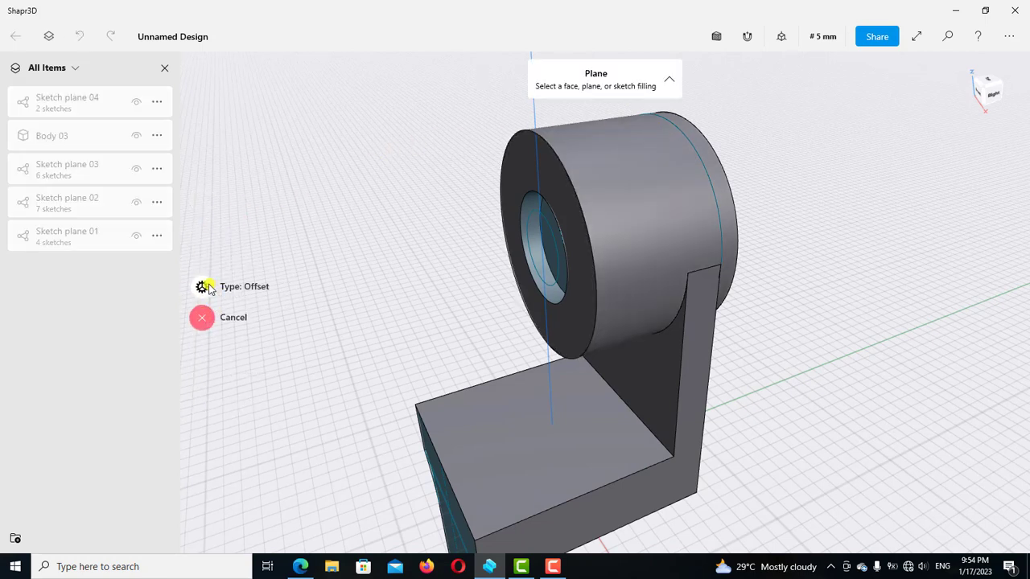
{"action": "left_click", "coordinate": [203, 287]}
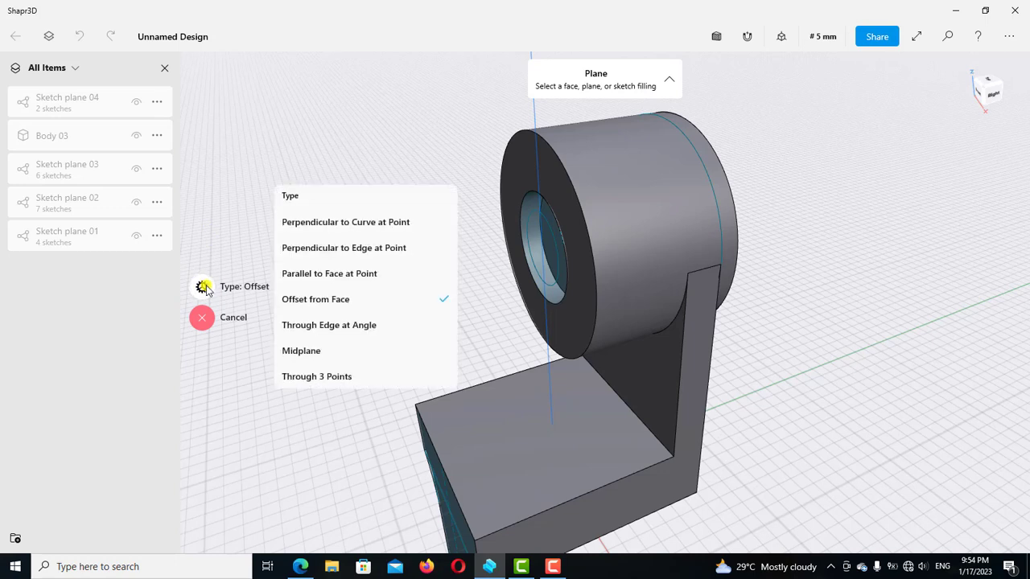
{"action": "left_click", "coordinate": [301, 350]}
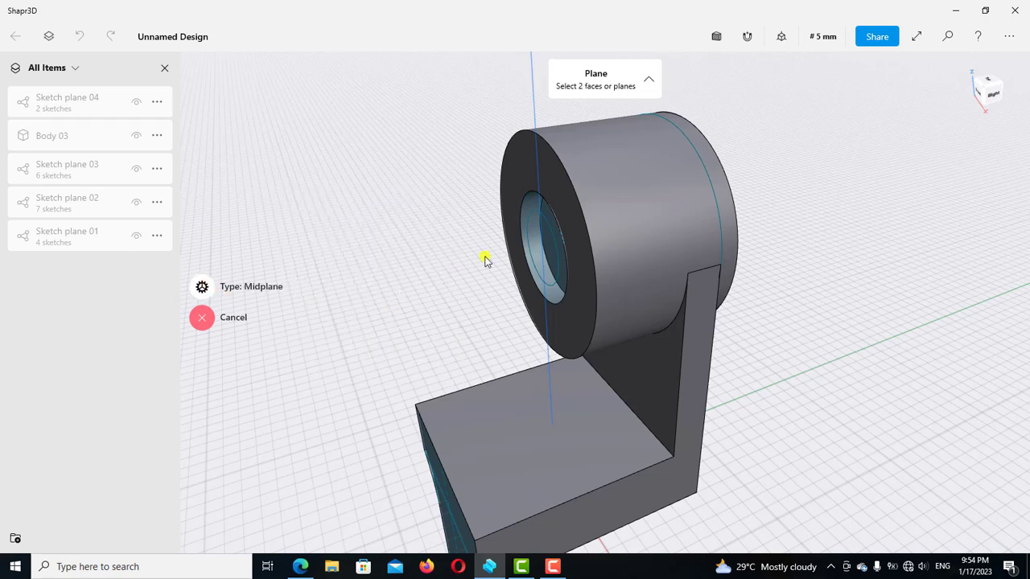
{"action": "left_click", "coordinate": [527, 159]}
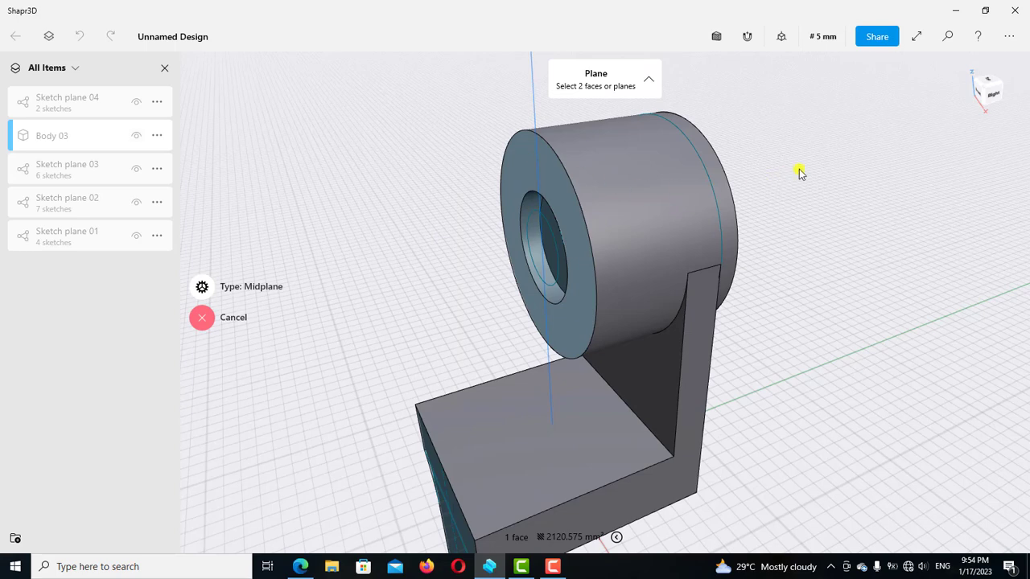
{"action": "right_click_drag", "start_coordinate": [763, 167], "coordinate": [750, 171]}
{"action": "scroll", "coordinate": [751, 181], "scroll_direction": "up", "scroll_amount": 3}
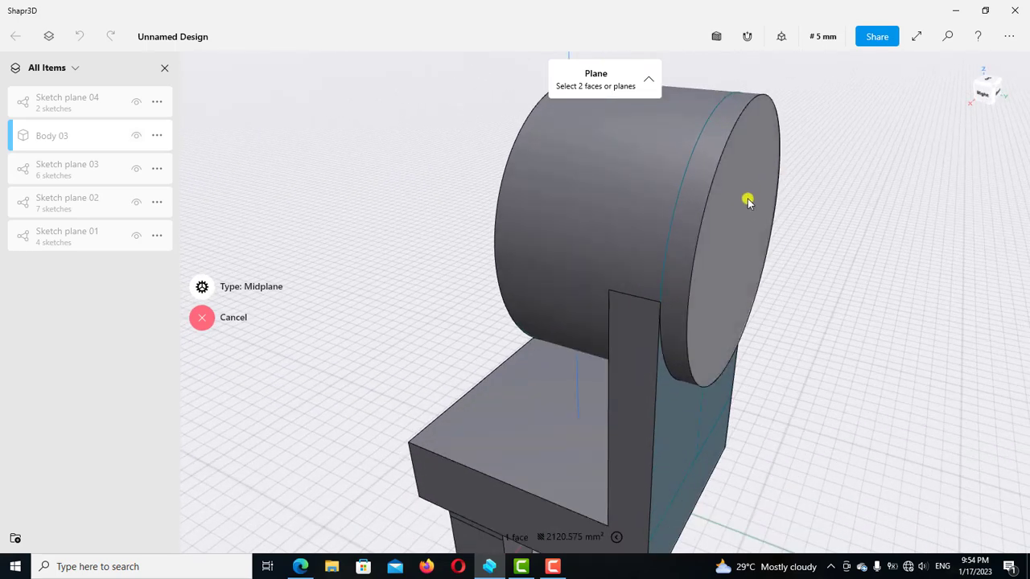
{"action": "left_click", "coordinate": [747, 201]}
{"action": "left_click", "coordinate": [202, 273]}
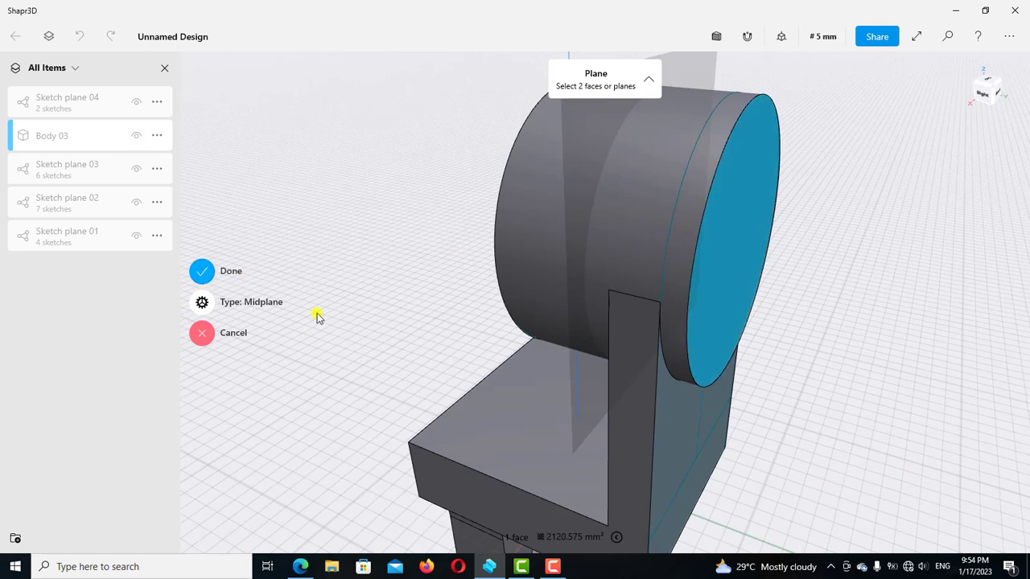
{"action": "right_click_drag", "start_coordinate": [436, 308], "coordinate": [439, 156]}
{"action": "scroll", "coordinate": [428, 144], "scroll_direction": "up", "scroll_amount": 1}
{"action": "scroll", "coordinate": [428, 145], "scroll_direction": "up", "scroll_amount": 1}
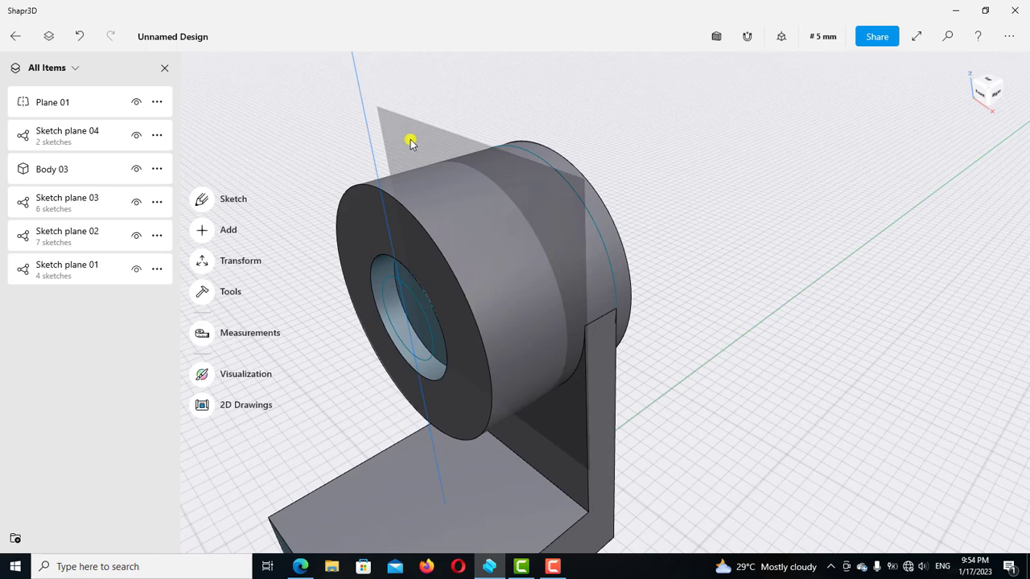
{"action": "scroll", "coordinate": [673, 118], "scroll_direction": "up", "scroll_amount": 2}
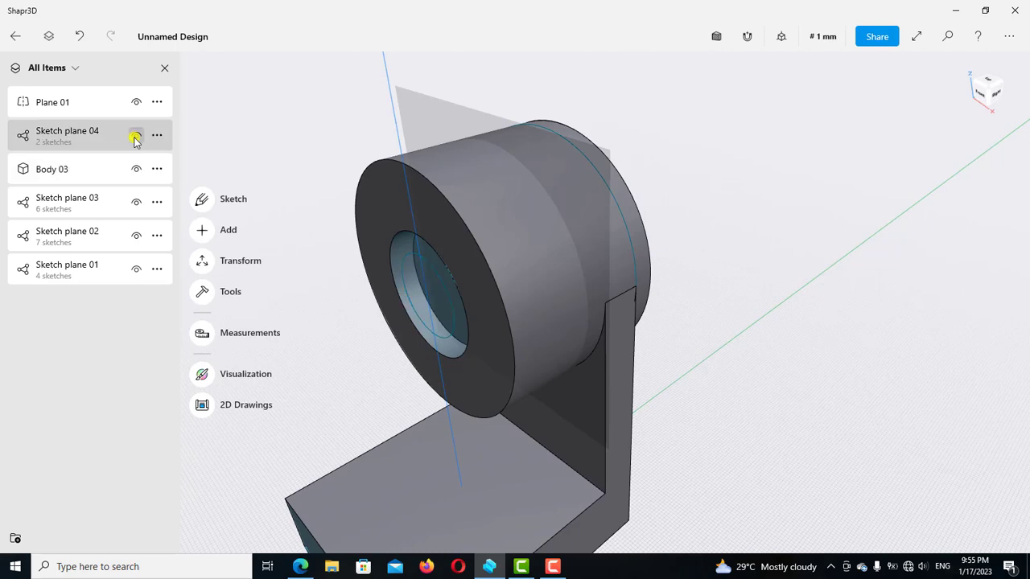
Step: Mirror the front counterbore's side and bottom faces across the midplane onto the cylinder's back end, keeping the originals
{"action": "scroll", "coordinate": [735, 221], "scroll_direction": "up", "scroll_amount": 2}
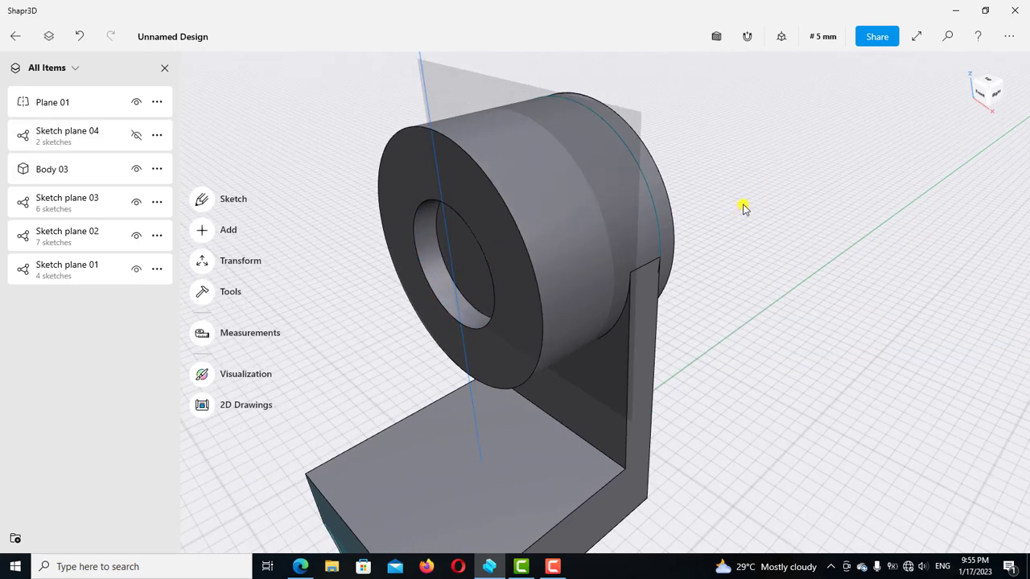
{"action": "right_click_drag", "start_coordinate": [741, 204], "coordinate": [661, 226]}
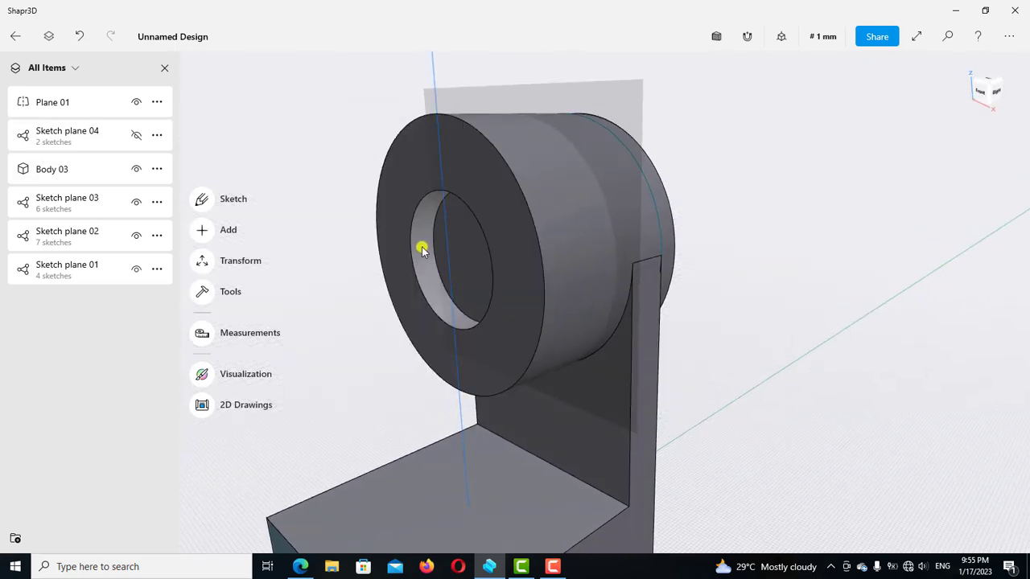
{"action": "left_click", "coordinate": [423, 247]}
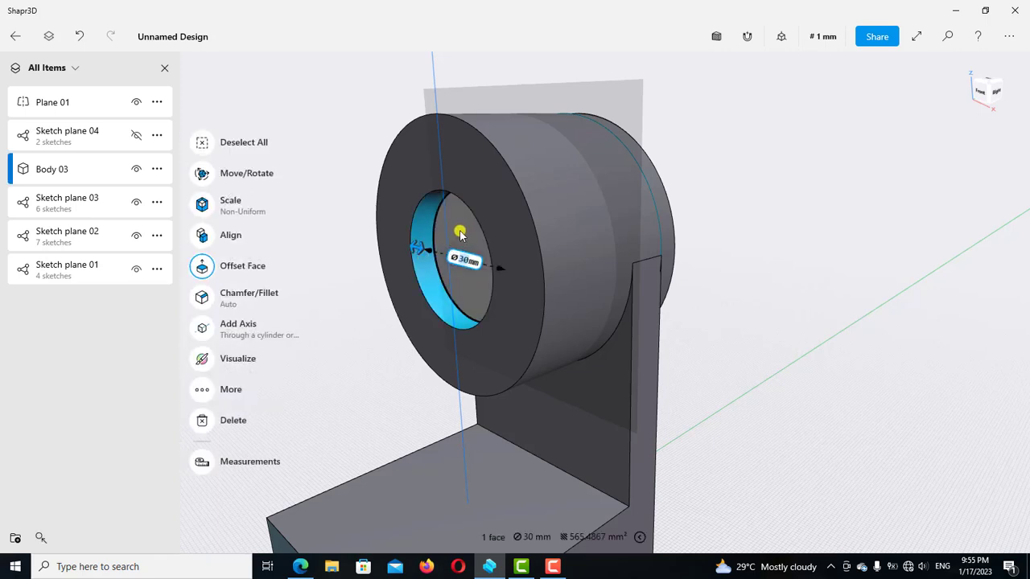
{"action": "left_click", "coordinate": [459, 233]}
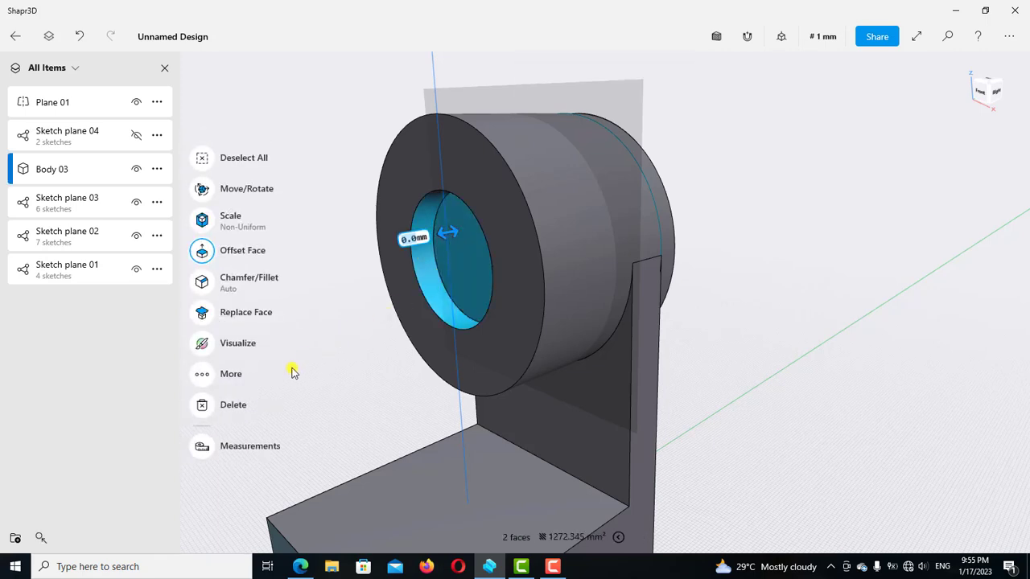
{"action": "left_click", "coordinate": [203, 376]}
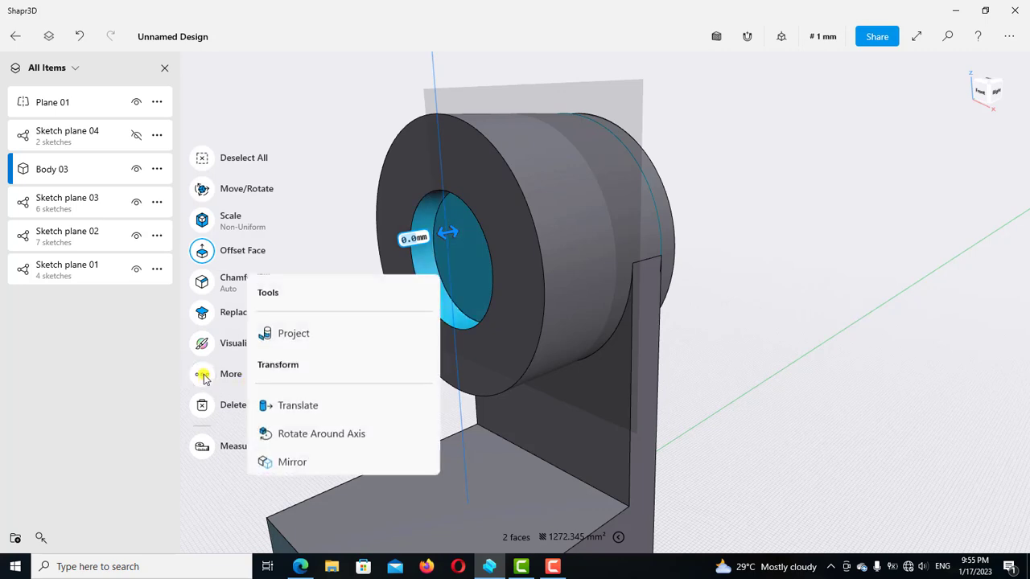
{"action": "left_click", "coordinate": [291, 461]}
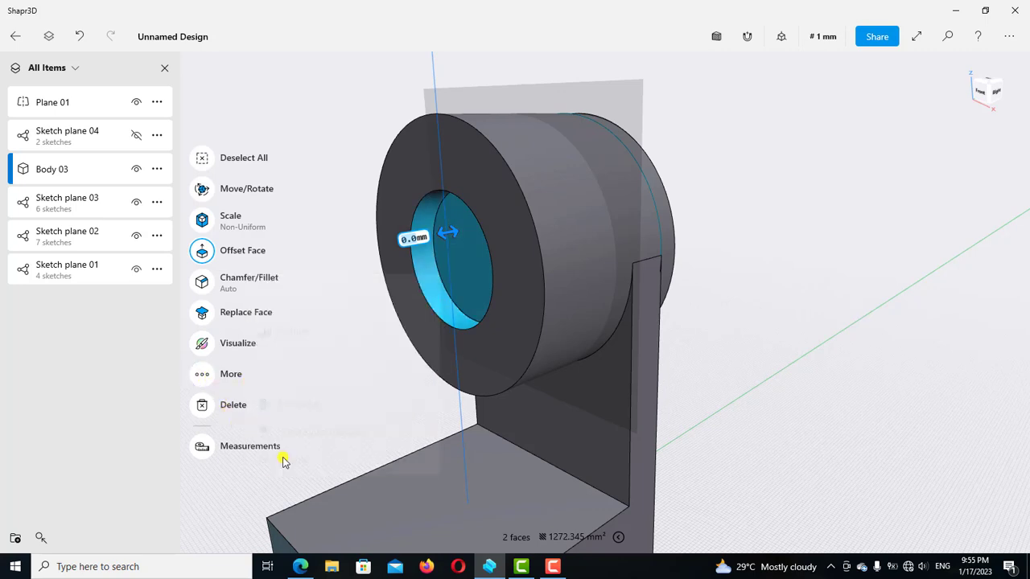
{"action": "left_click", "coordinate": [480, 96]}
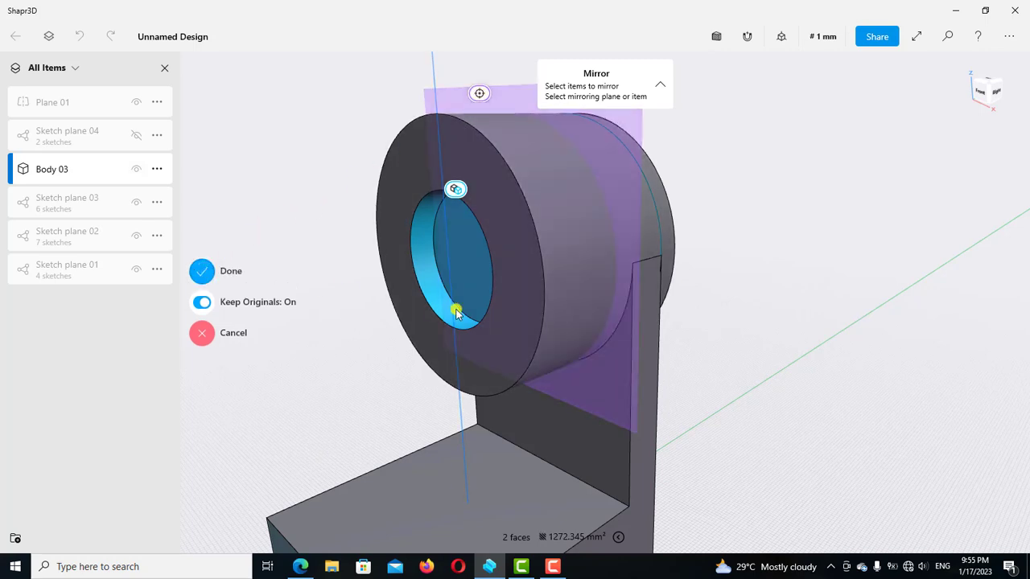
{"action": "left_click", "coordinate": [202, 271]}
{"action": "mouse_move", "coordinate": [666, 211]}
{"action": "right_mouse_down"}
{"action": "mouse_move", "coordinate": [657, 207]}
{"action": "mouse_move", "coordinate": [682, 199]}
{"action": "right_mouse_up"}
{"action": "scroll", "coordinate": [827, 205], "scroll_direction": "up", "scroll_amount": 3}
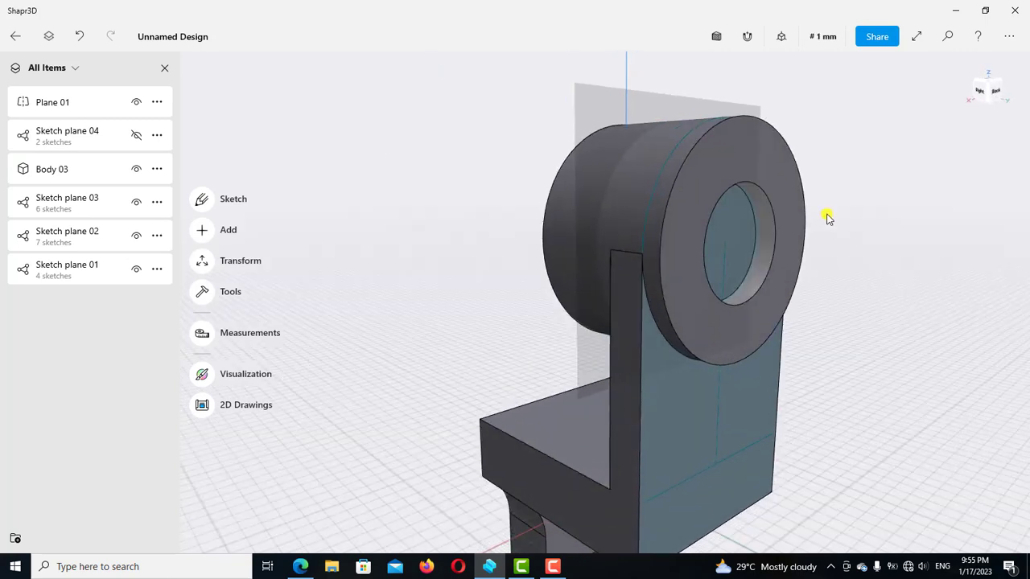
{"action": "right_click_drag", "start_coordinate": [477, 277], "coordinate": [512, 305]}
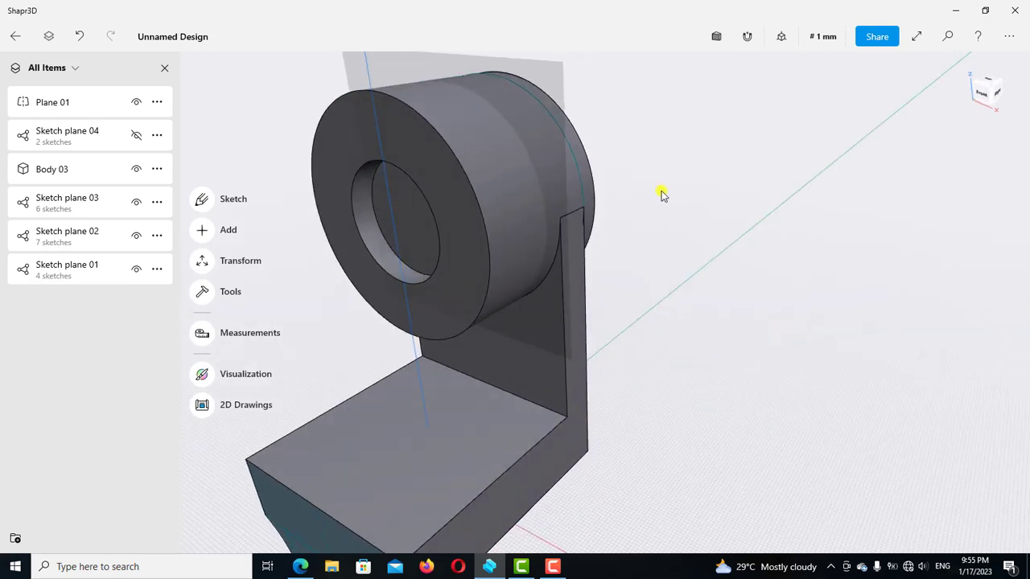
Step: Show the counterbore sketch and extrude its 20 mm inner circle about -137 mm to cut a hole through the cylinder
{"action": "right_click_drag", "start_coordinate": [710, 214], "coordinate": [731, 164]}
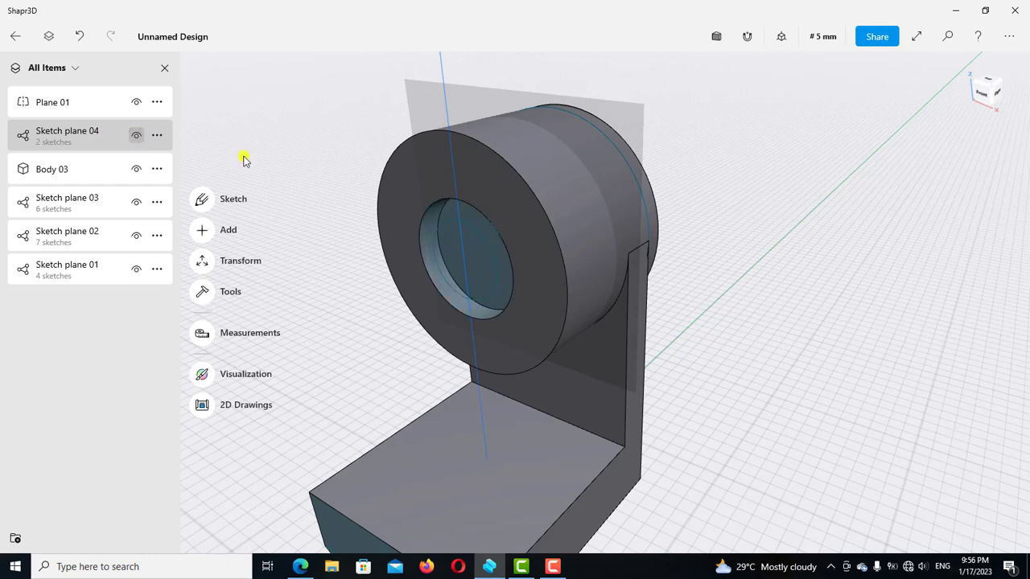
{"action": "scroll", "coordinate": [424, 236], "scroll_direction": "up", "scroll_amount": 3}
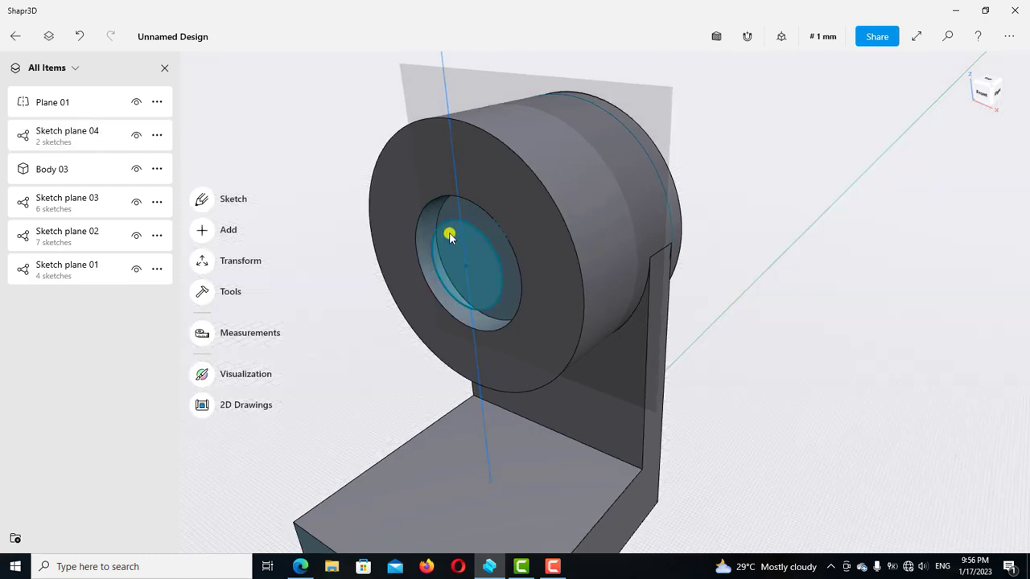
{"action": "left_click", "coordinate": [450, 231]}
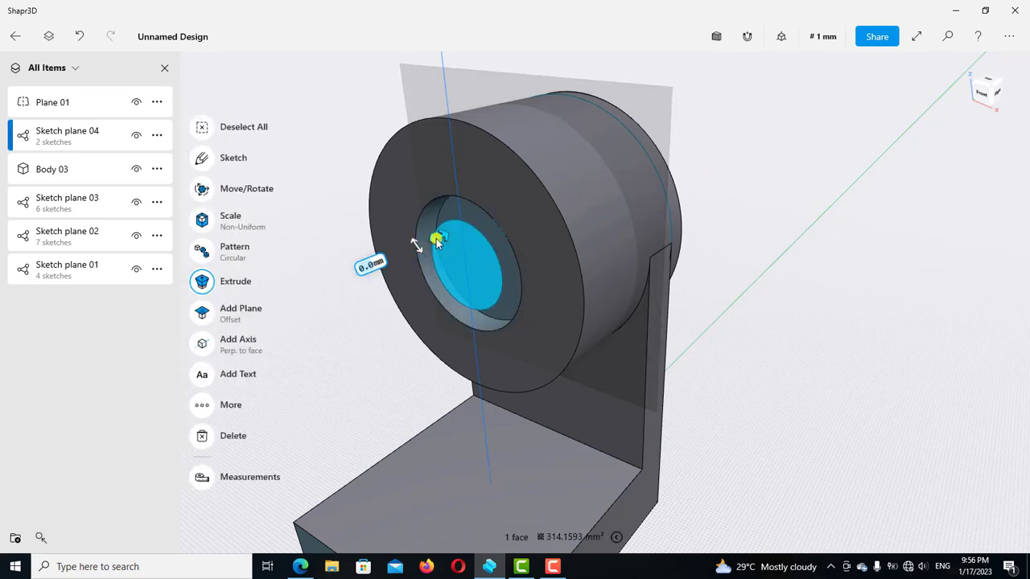
{"action": "left_click_drag", "start_coordinate": [437, 239], "coordinate": [724, 161]}
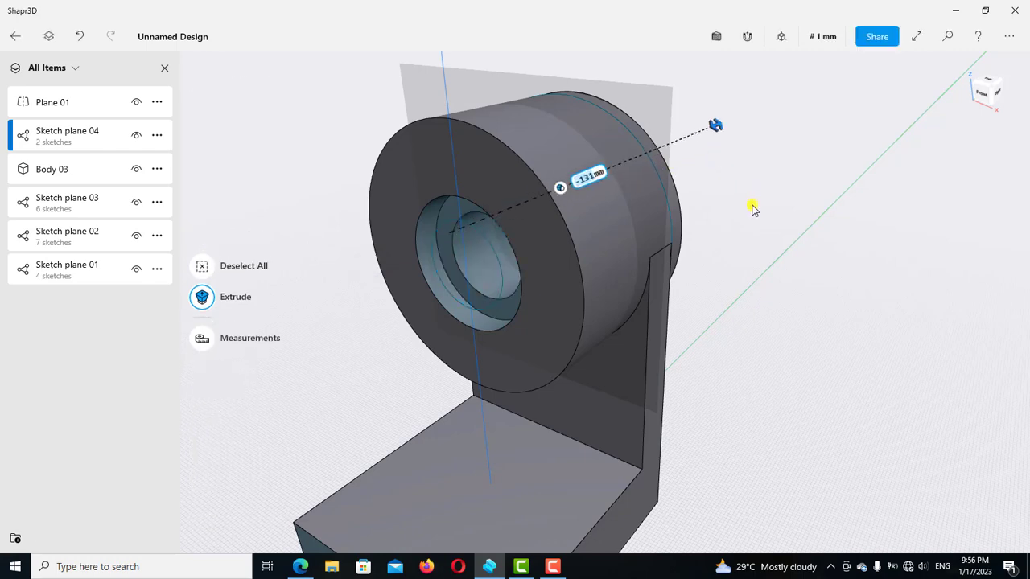
{"action": "mouse_move", "coordinate": [781, 186]}
{"action": "right_mouse_down"}
{"action": "mouse_move", "coordinate": [802, 169]}
{"action": "mouse_move", "coordinate": [746, 218]}
{"action": "mouse_move", "coordinate": [726, 211]}
{"action": "mouse_move", "coordinate": [778, 225]}
{"action": "mouse_move", "coordinate": [779, 180]}
{"action": "right_mouse_up"}
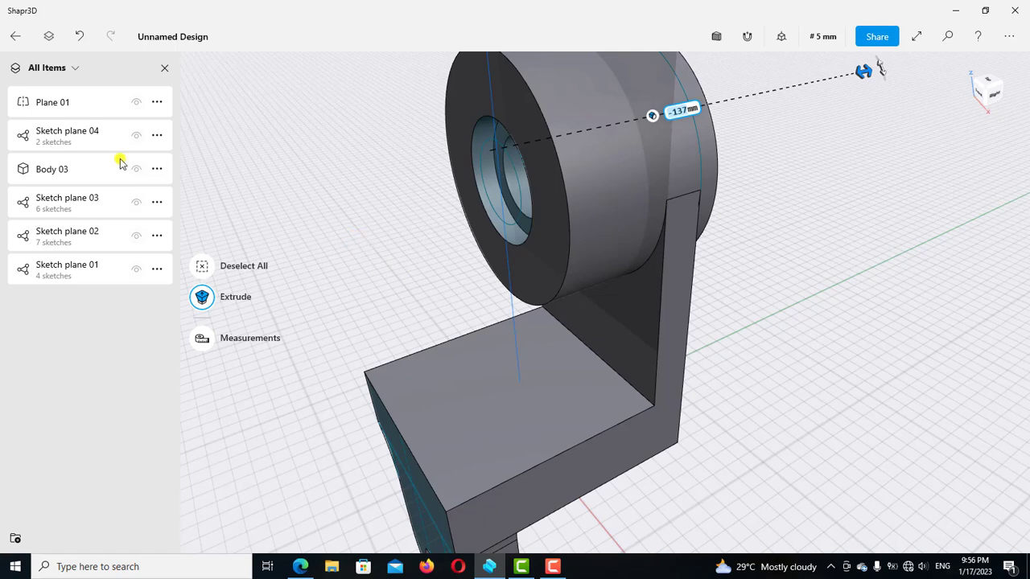
{"action": "double_click", "coordinate": [136, 140]}
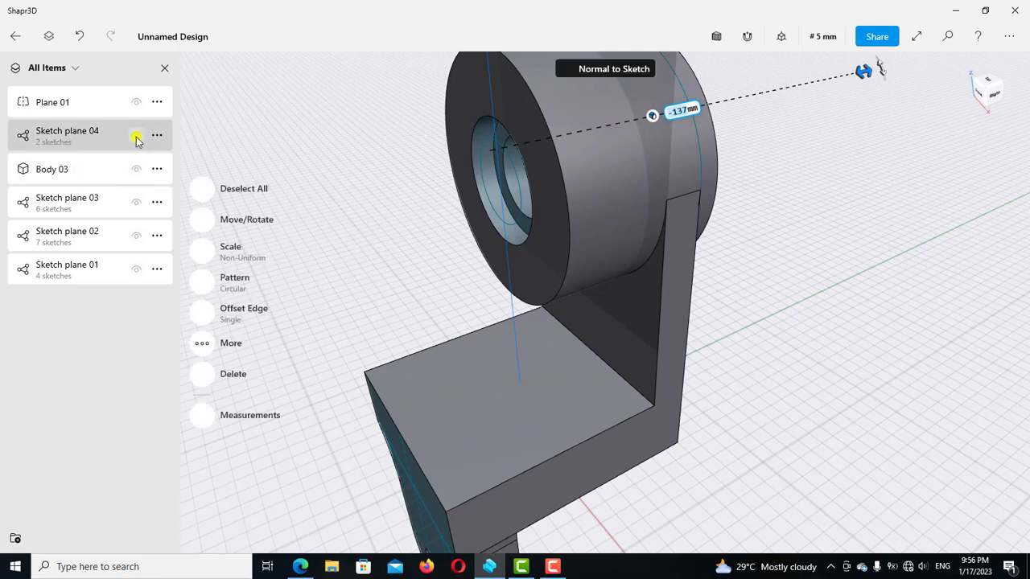
{"action": "left_click", "coordinate": [164, 71]}
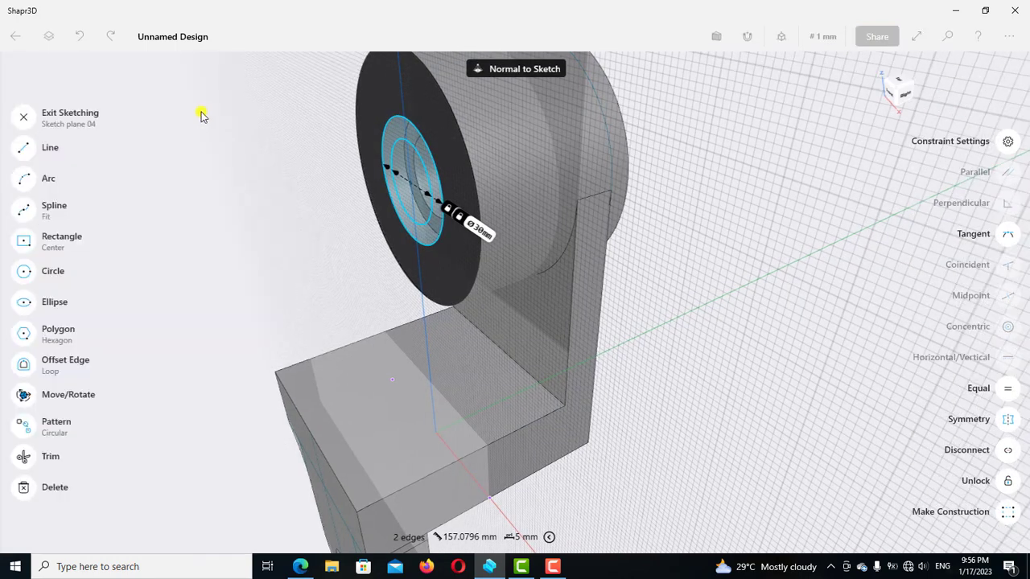
{"action": "left_click", "coordinate": [47, 37]}
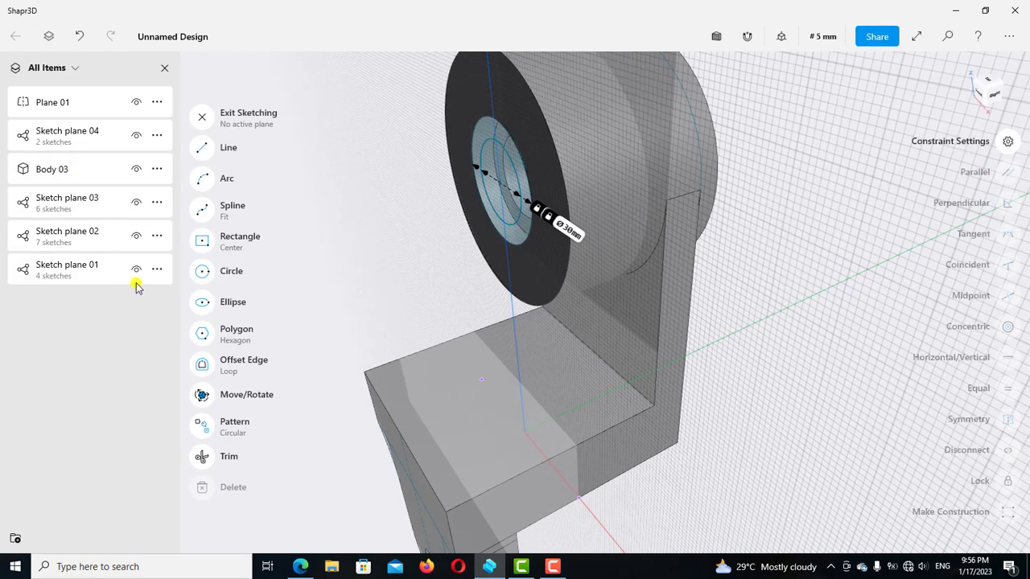
Step: Hide all four sketch planes and the construction plane, and move the body to the head of the items list
{"action": "left_click", "coordinate": [136, 271]}
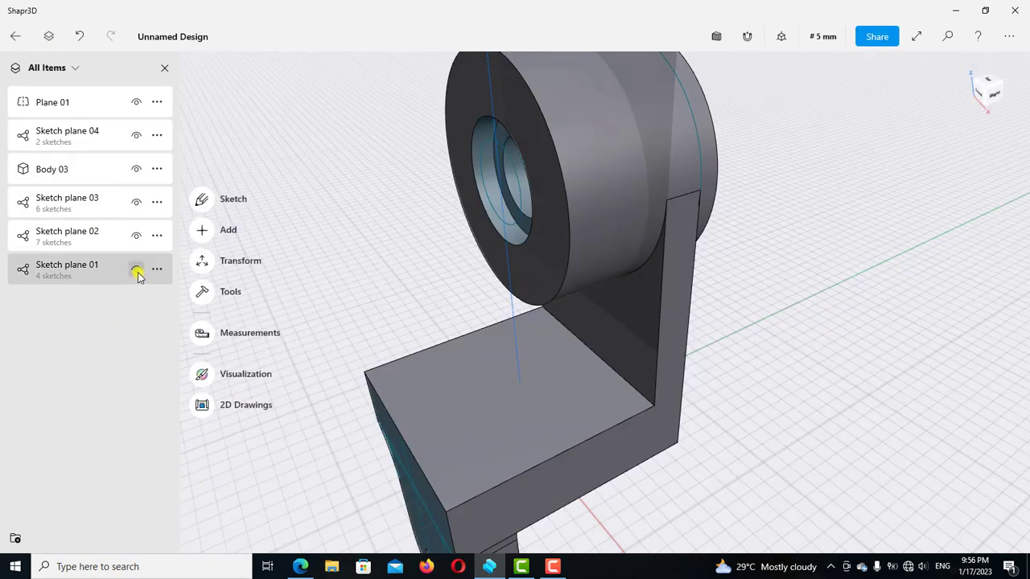
{"action": "left_click", "coordinate": [136, 204]}
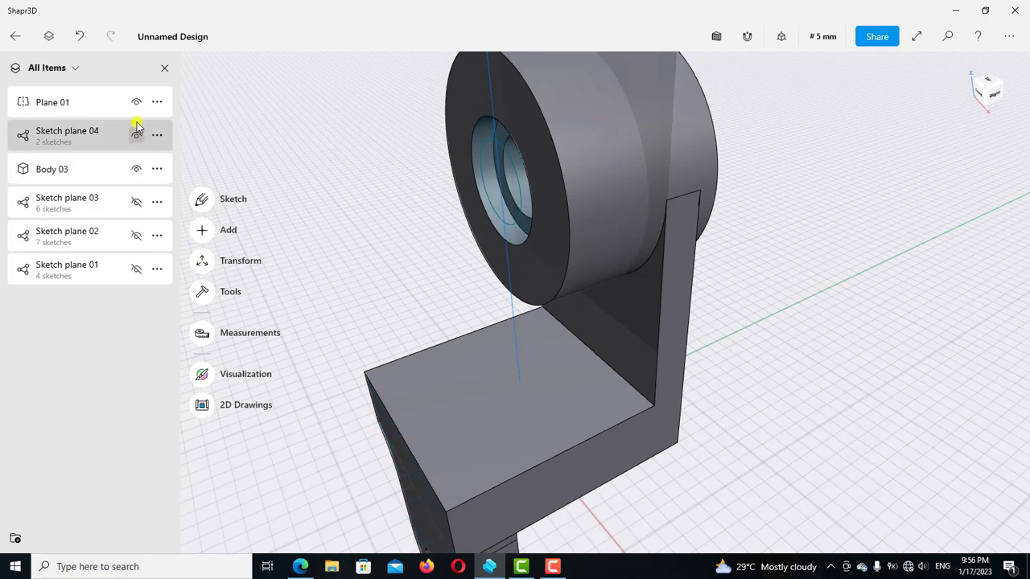
{"action": "left_click", "coordinate": [136, 134]}
{"action": "left_click", "coordinate": [136, 102]}
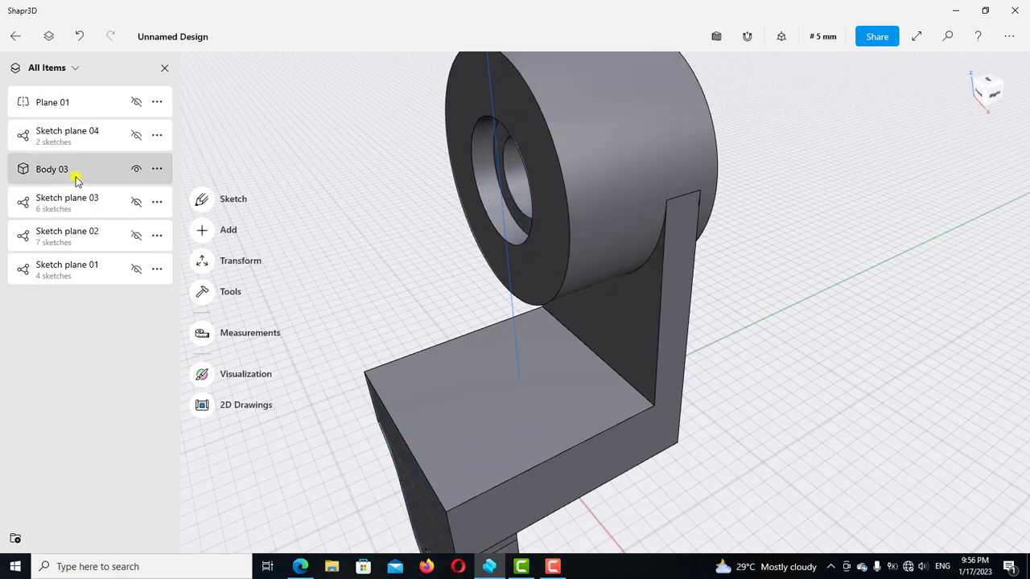
{"action": "left_click_drag", "start_coordinate": [77, 158], "coordinate": [80, 99]}
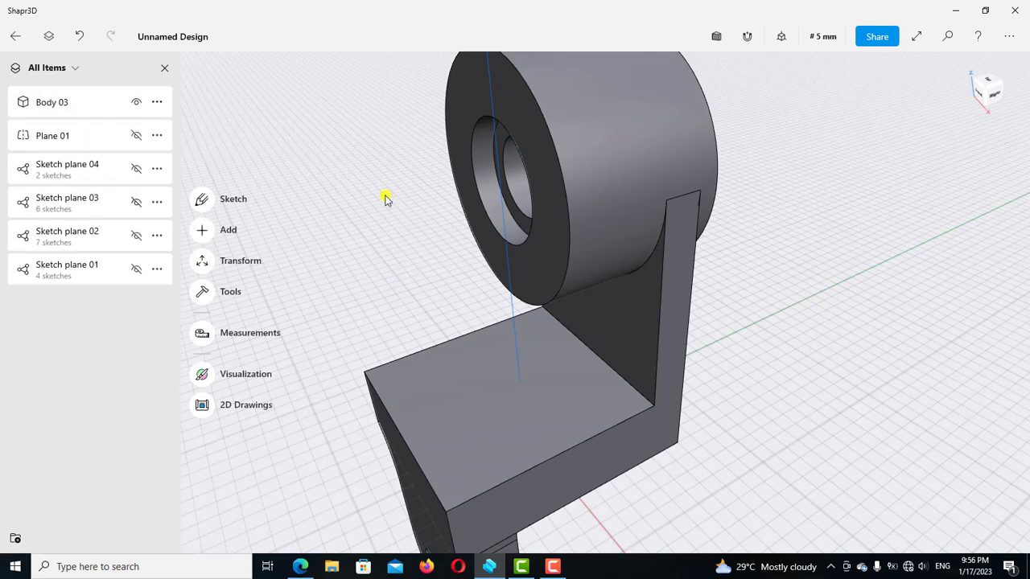
Step: Start a sketch on the base block's horizontal upper face and turn on the display of hidden edges
{"action": "scroll", "coordinate": [385, 196], "scroll_direction": "down", "scroll_amount": 2}
{"action": "mouse_move", "coordinate": [407, 220]}
{"action": "right_mouse_down"}
{"action": "mouse_move", "coordinate": [422, 214]}
{"action": "mouse_move", "coordinate": [397, 163]}
{"action": "mouse_move", "coordinate": [395, 232]}
{"action": "right_mouse_up"}
{"action": "middle_click_drag", "start_coordinate": [394, 232], "coordinate": [422, 202]}
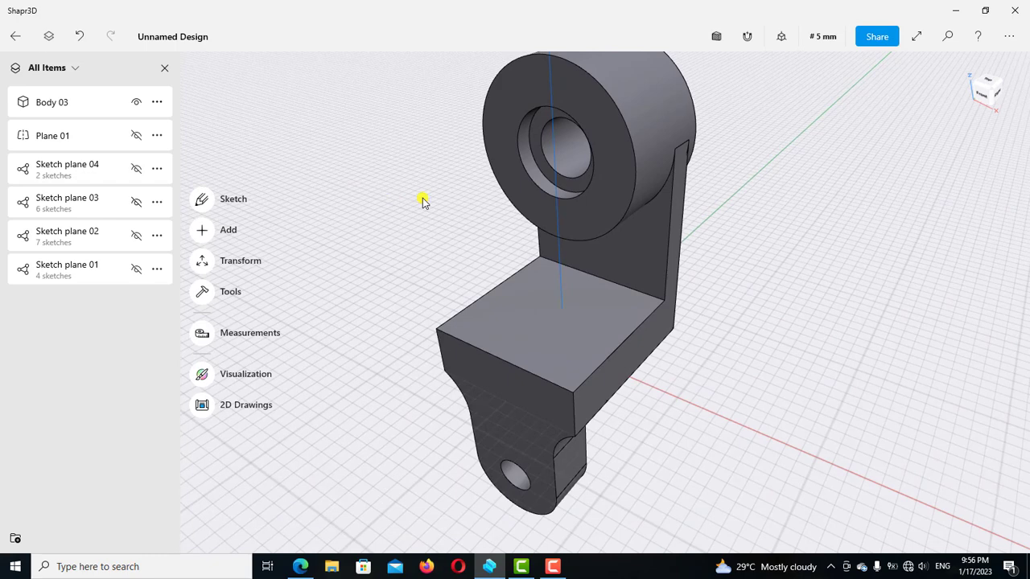
{"action": "scroll", "coordinate": [567, 258], "scroll_direction": "up", "scroll_amount": 2}
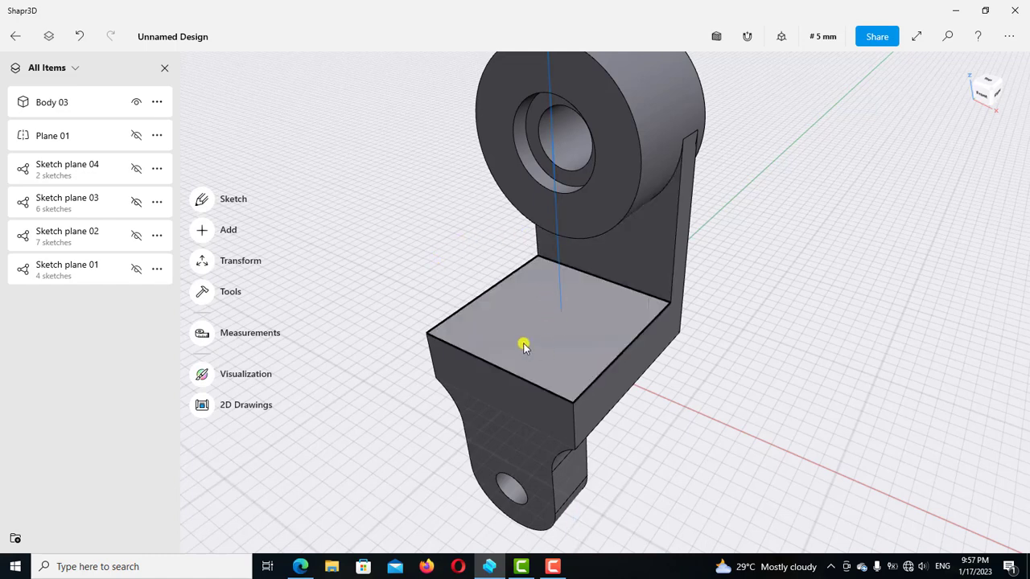
{"action": "right_click_drag", "start_coordinate": [745, 266], "coordinate": [740, 252]}
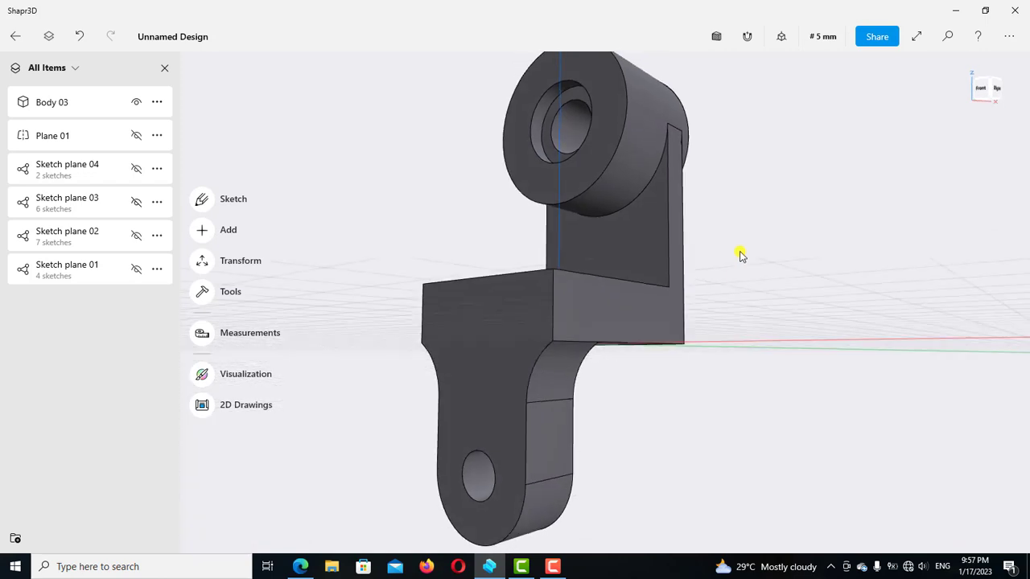
{"action": "scroll", "coordinate": [631, 161], "scroll_direction": "up", "scroll_amount": 3}
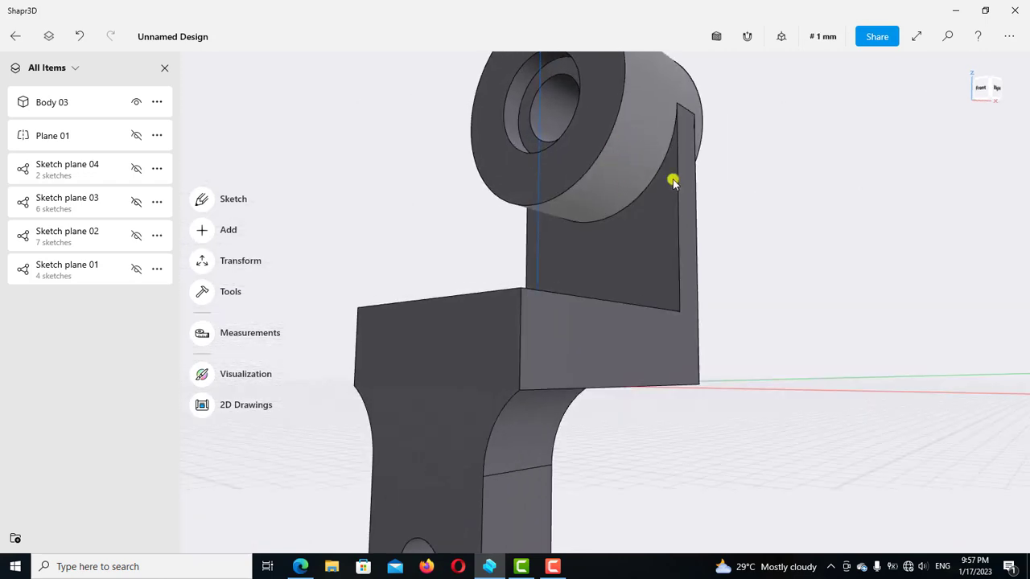
{"action": "right_click_drag", "start_coordinate": [777, 191], "coordinate": [777, 236]}
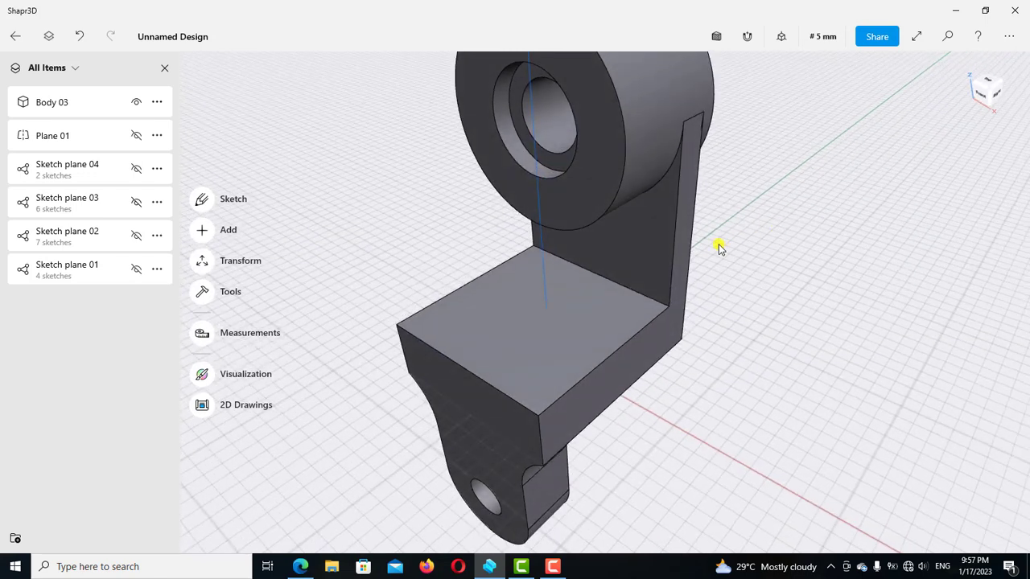
{"action": "double_click", "coordinate": [508, 321]}
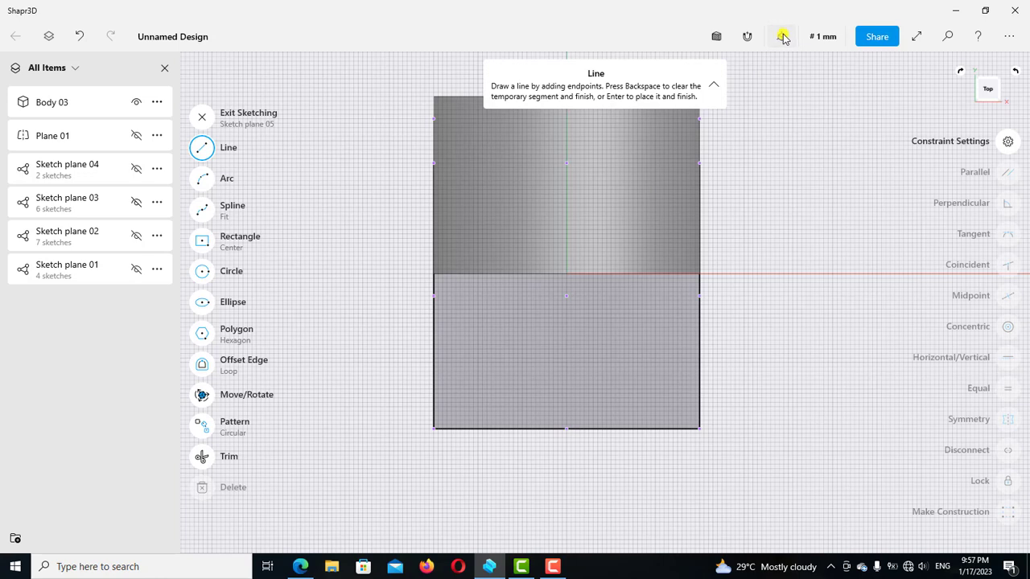
{"action": "left_click", "coordinate": [783, 37]}
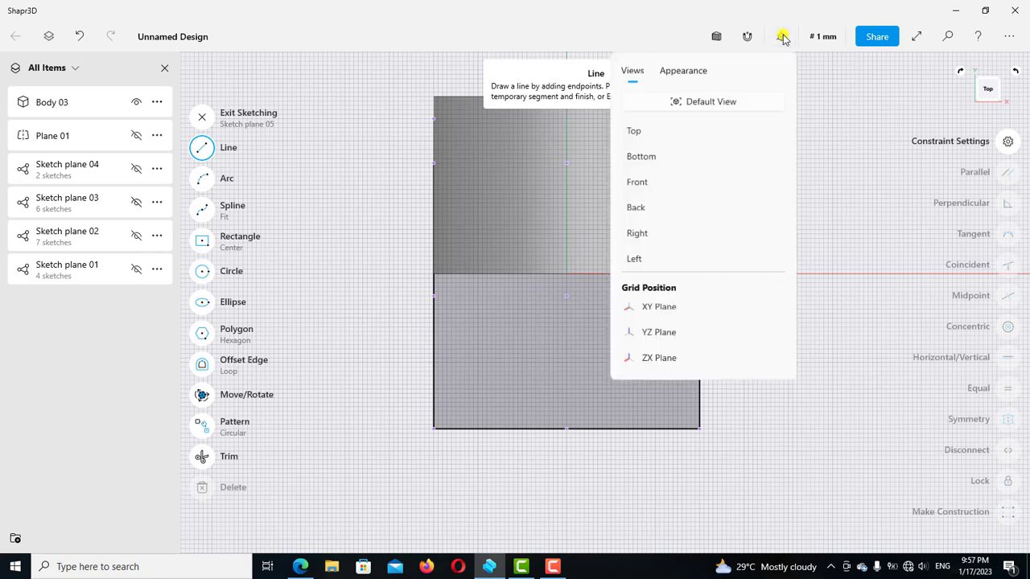
{"action": "left_click", "coordinate": [683, 72]}
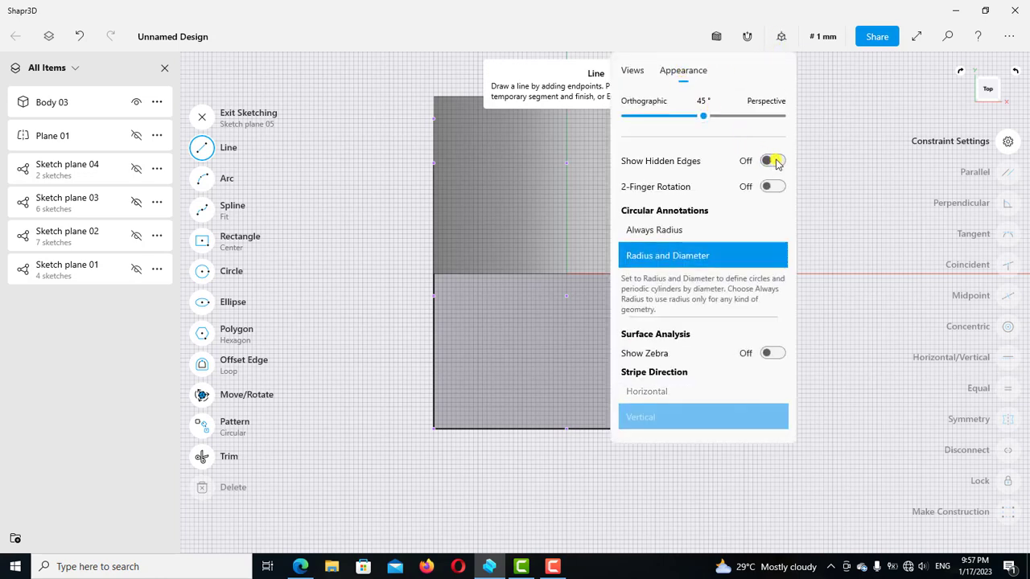
{"action": "left_click", "coordinate": [384, 250]}
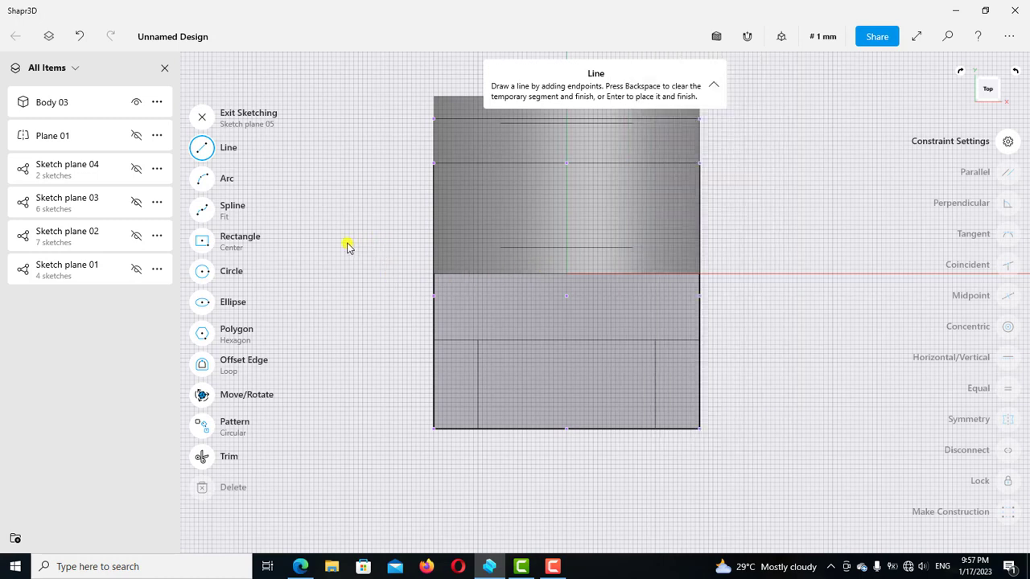
Step: Draw a centre rectangle 10 mm wide and about 38 mm long at the middle of the base block's upper face
{"action": "scroll", "coordinate": [347, 246], "scroll_direction": "up", "scroll_amount": 1}
{"action": "left_click", "coordinate": [202, 240]}
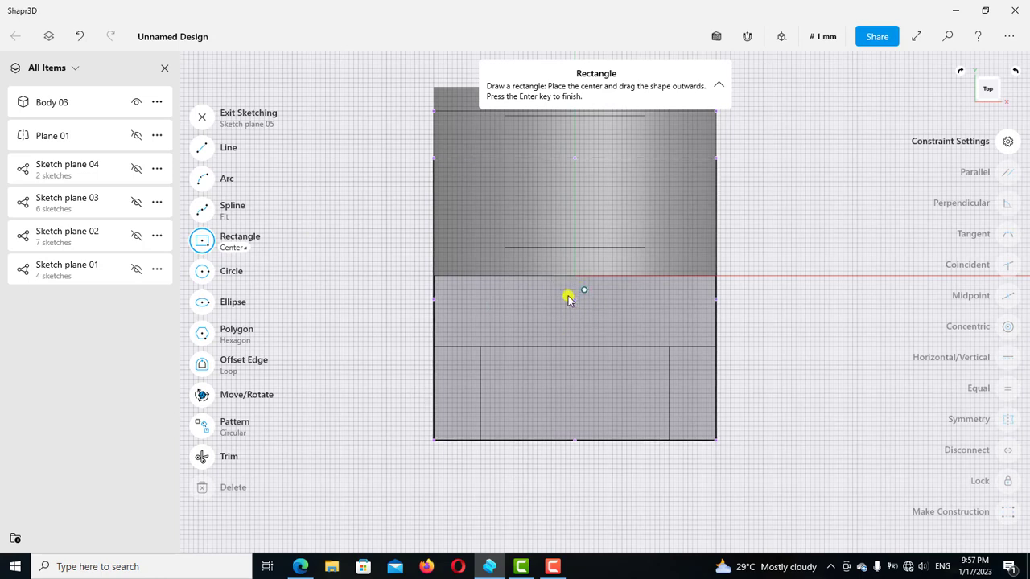
{"action": "left_click_drag", "start_coordinate": [575, 300], "coordinate": [598, 210]}
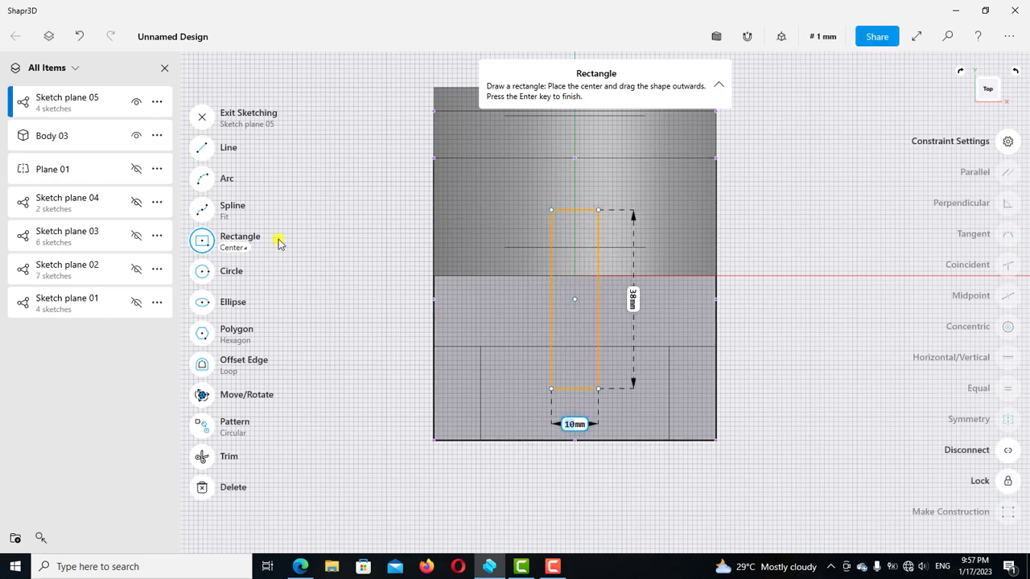
{"action": "left_click", "coordinate": [571, 425]}
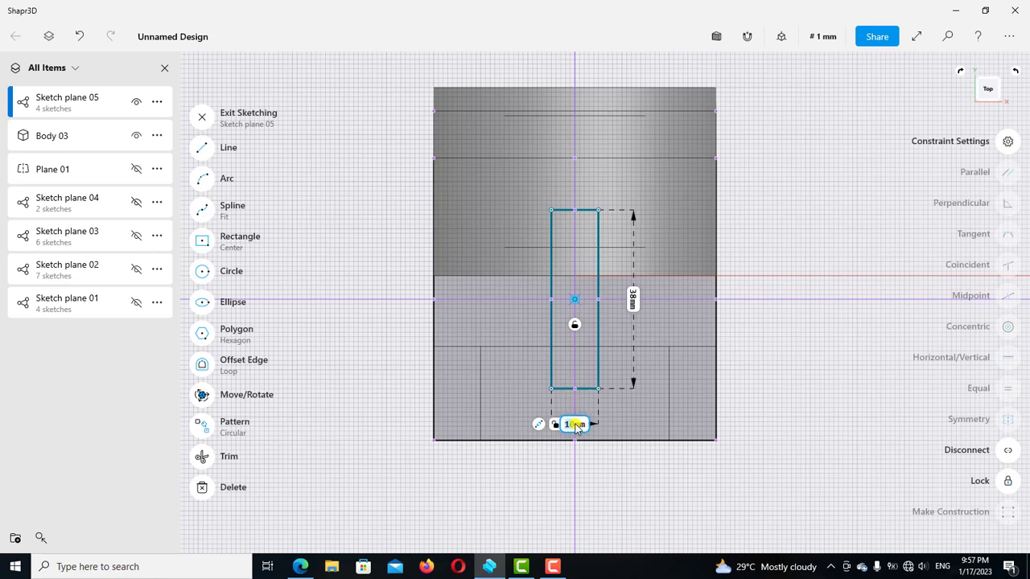
{"action": "key", "text": "Return"}
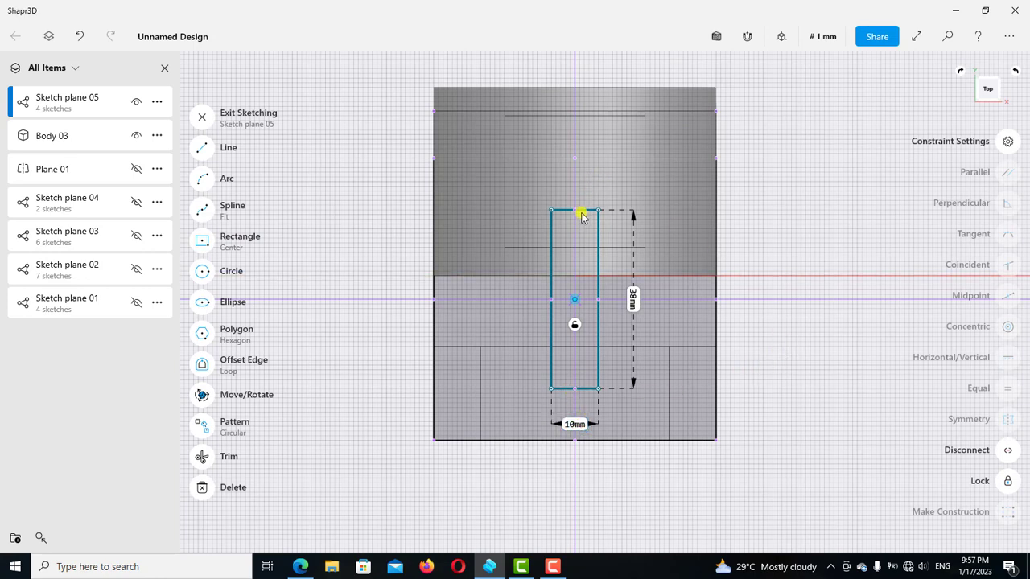
Step: Extend the rectangle's two short edges to the upper face's back and front edges, making it 60 mm long, and exit the sketch
{"action": "left_click", "coordinate": [585, 211]}
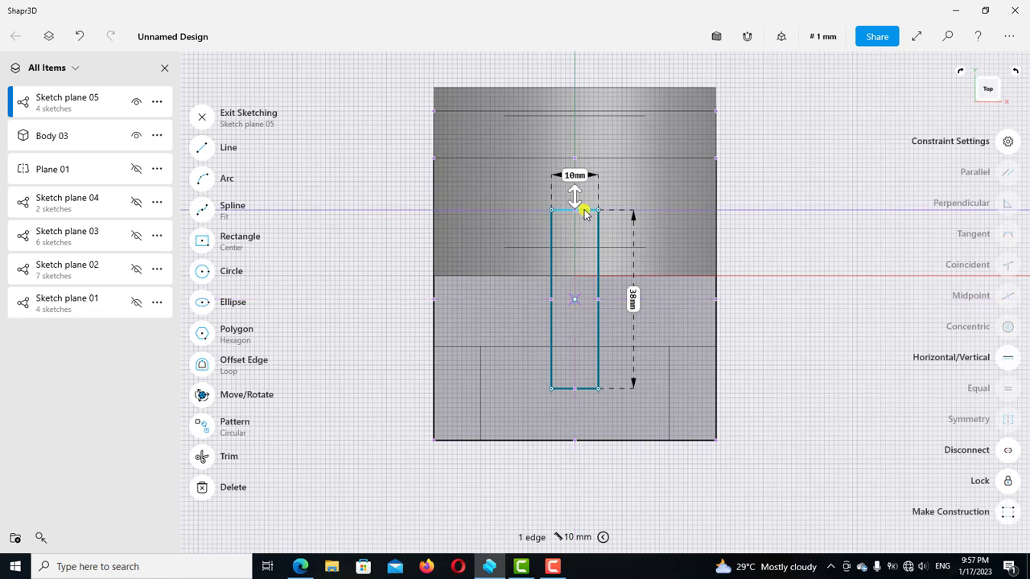
{"action": "left_click_drag", "start_coordinate": [574, 193], "coordinate": [576, 152]}
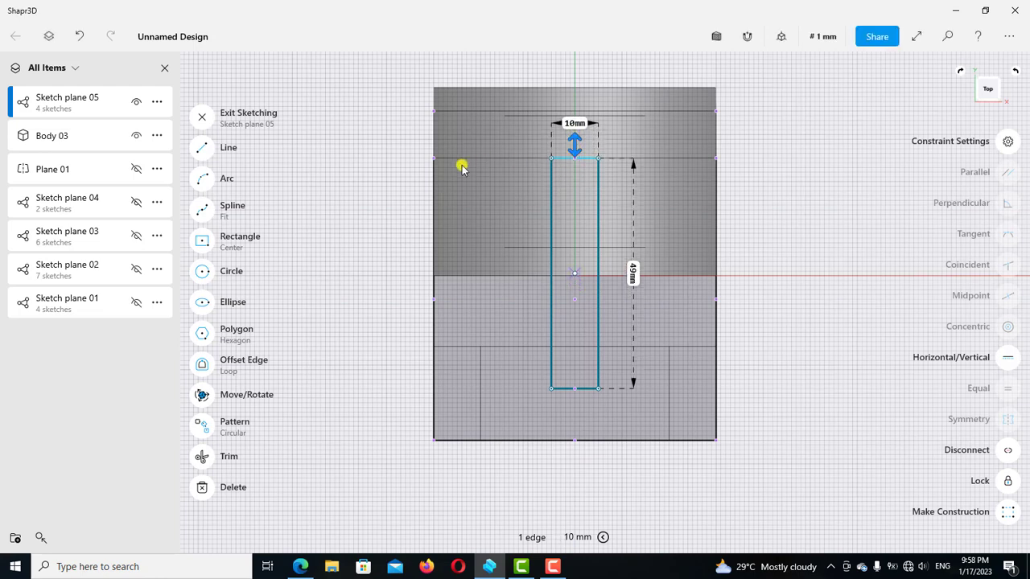
{"action": "left_click", "coordinate": [566, 390]}
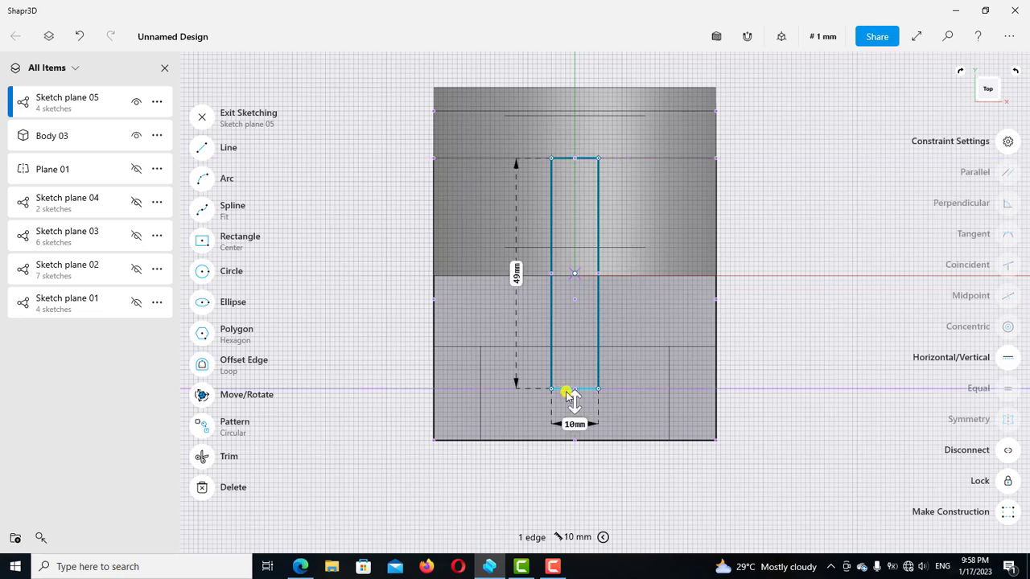
{"action": "left_click_drag", "start_coordinate": [574, 402], "coordinate": [578, 451]}
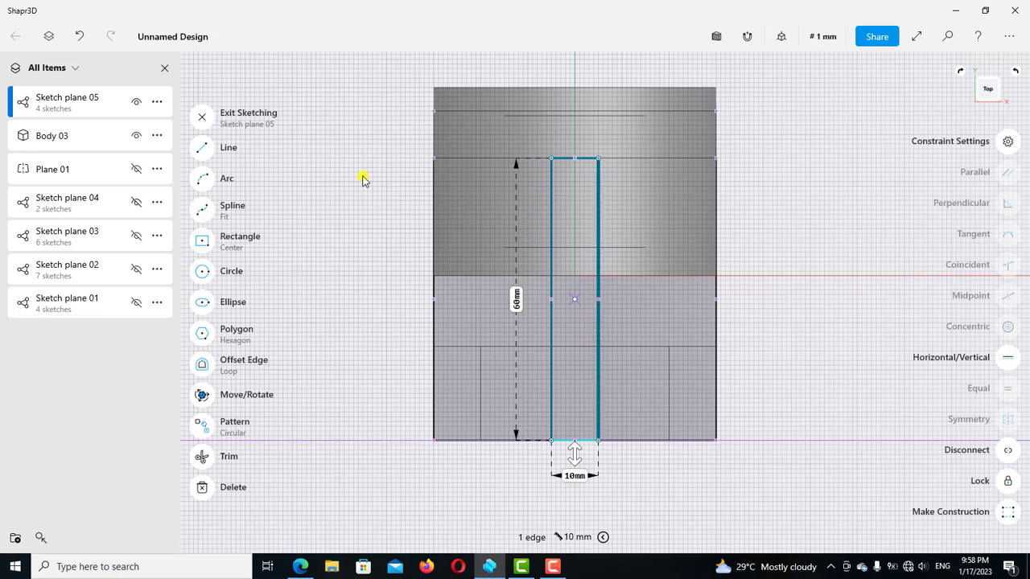
{"action": "left_click", "coordinate": [204, 117]}
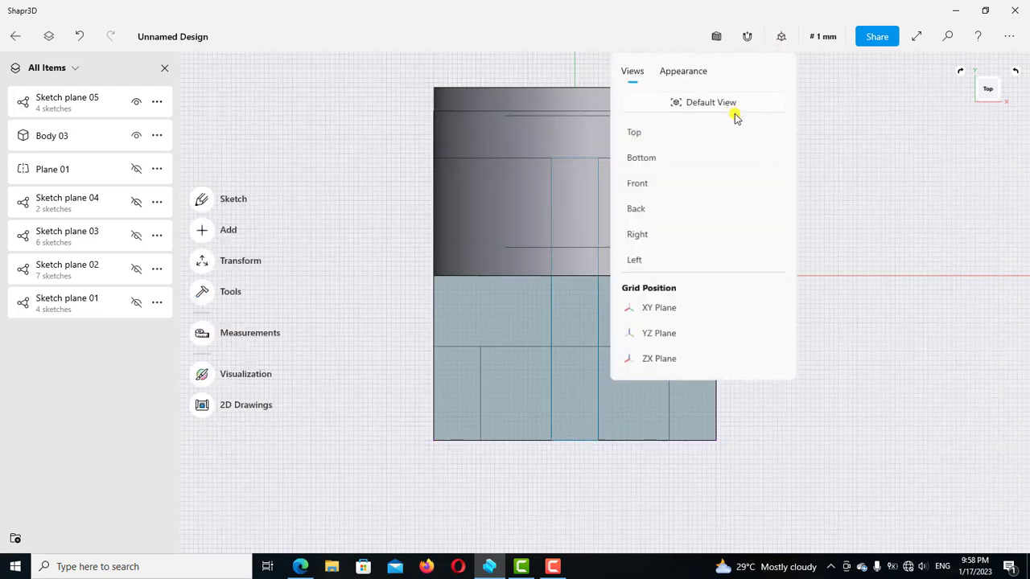
Step: Project the 10 mm wide rectangle from the base's upper face onto the cylinder's outer surface
{"action": "left_click", "coordinate": [729, 104]}
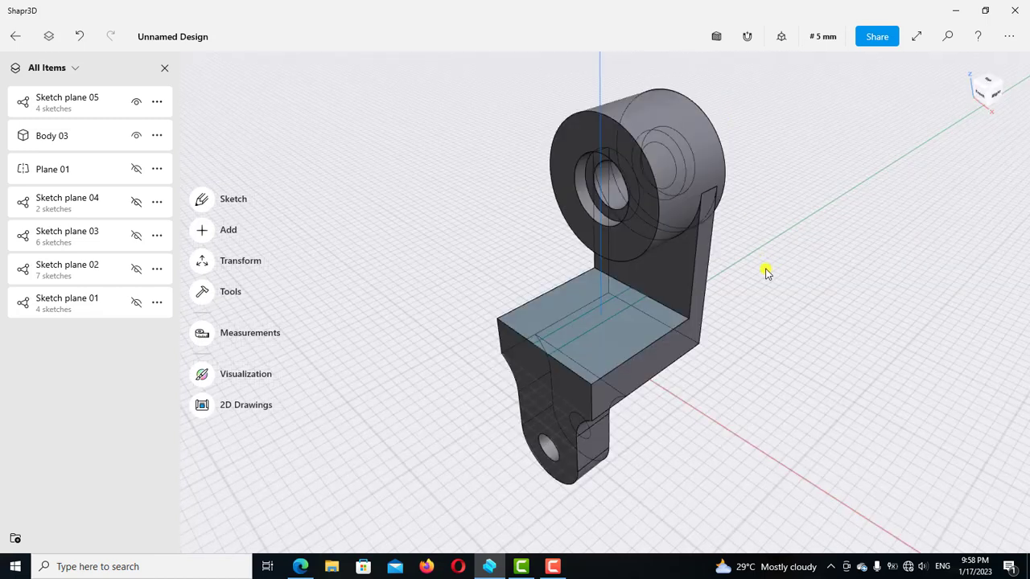
{"action": "scroll", "coordinate": [764, 306], "scroll_direction": "up", "scroll_amount": 5}
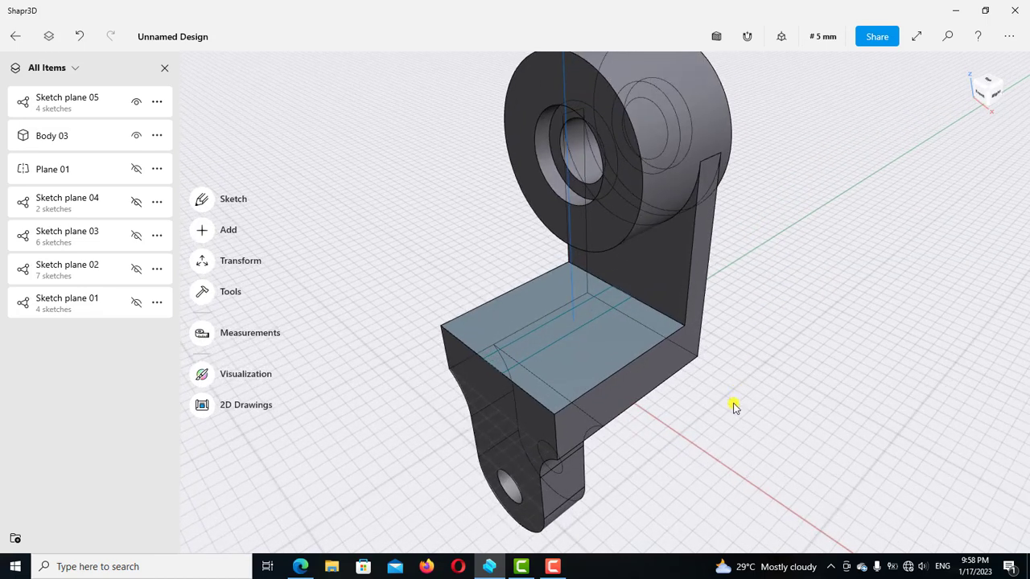
{"action": "left_click", "coordinate": [539, 344]}
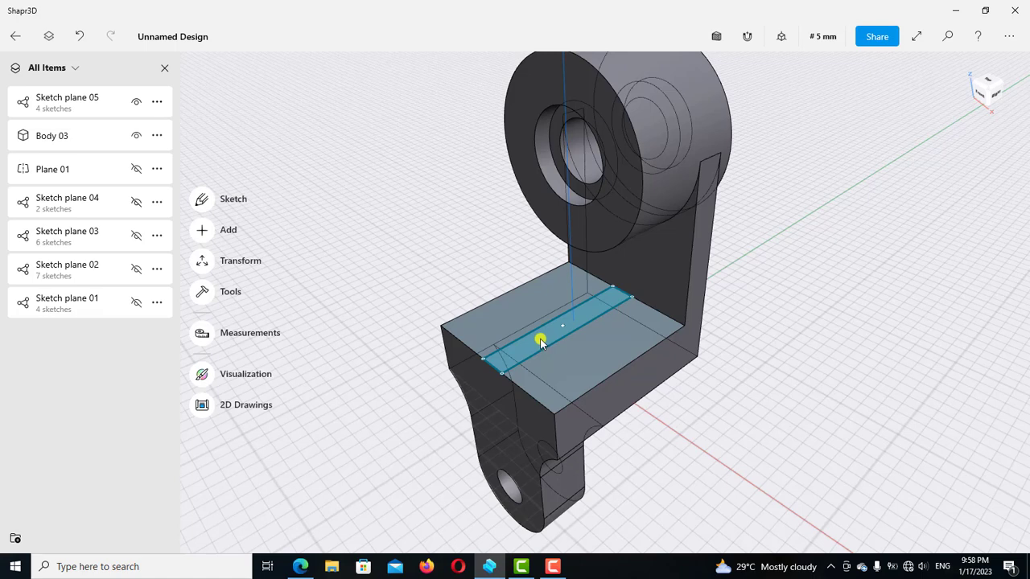
{"action": "left_click", "coordinate": [539, 344]}
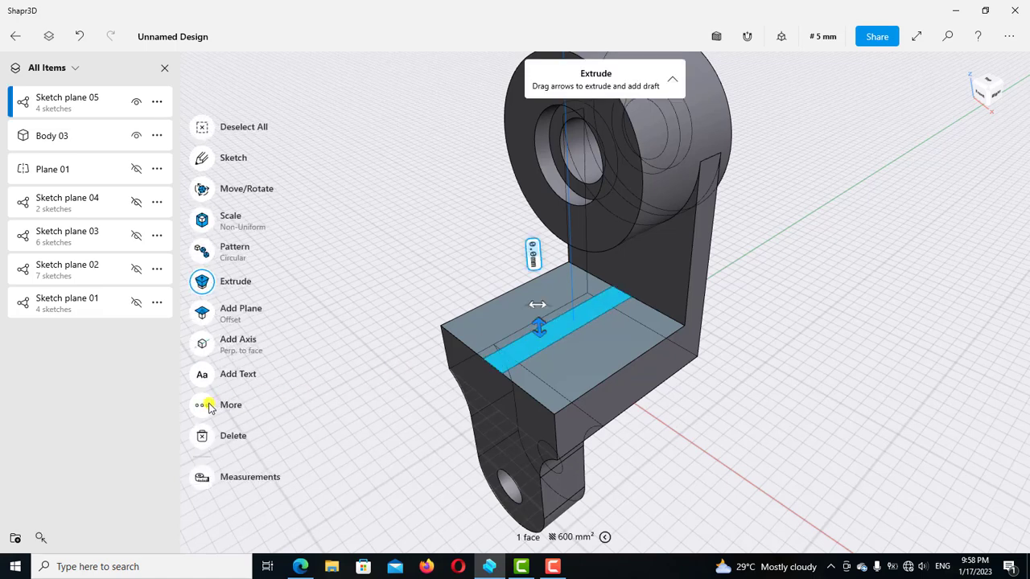
{"action": "left_click", "coordinate": [205, 408]}
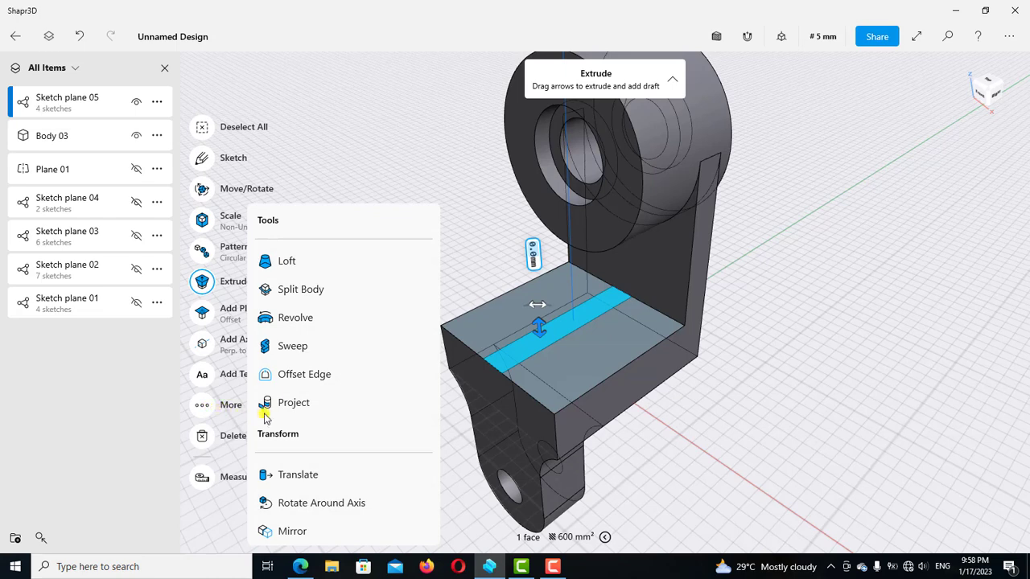
{"action": "left_click", "coordinate": [298, 403]}
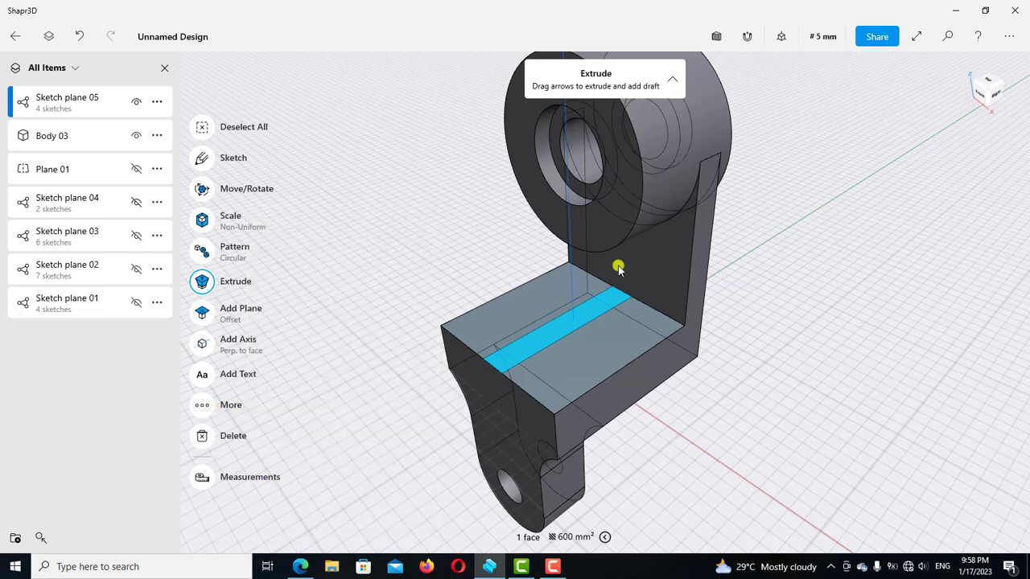
{"action": "left_click", "coordinate": [711, 120]}
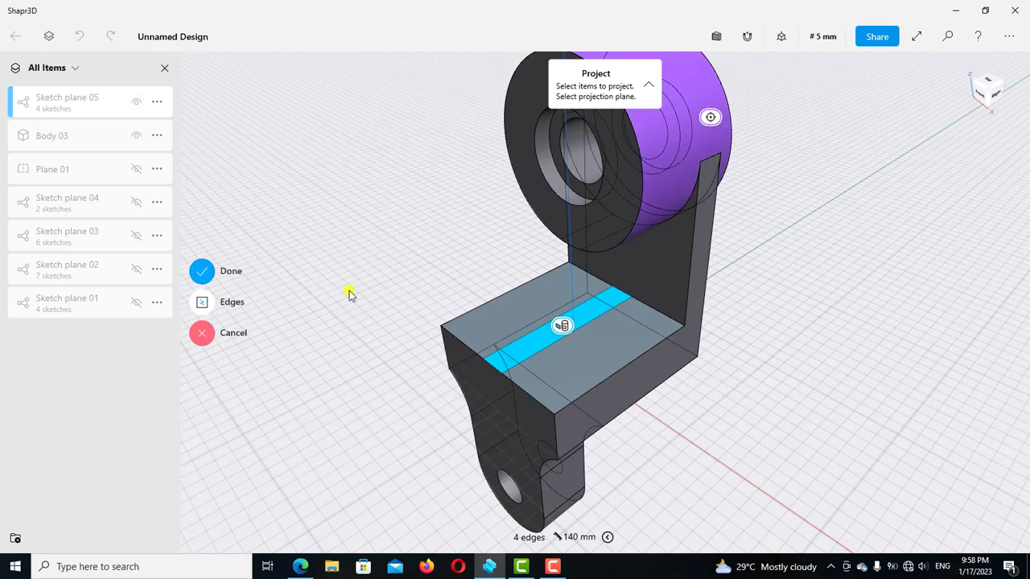
{"action": "key", "text": "Return"}
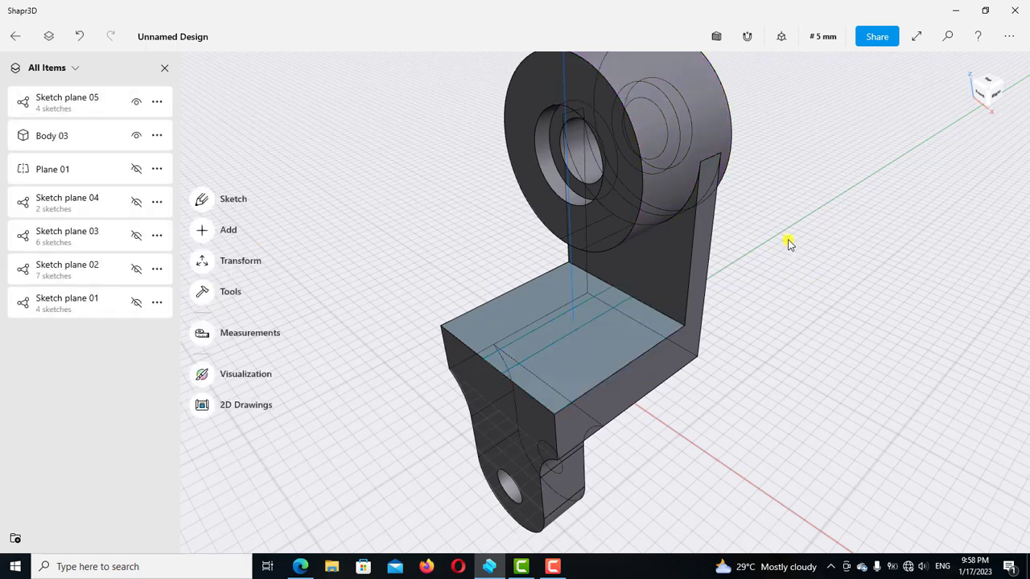
Step: Check the projected outline on the cylinder's underside and turn off the display of hidden edges
{"action": "right_click_drag", "start_coordinate": [788, 240], "coordinate": [788, 239]}
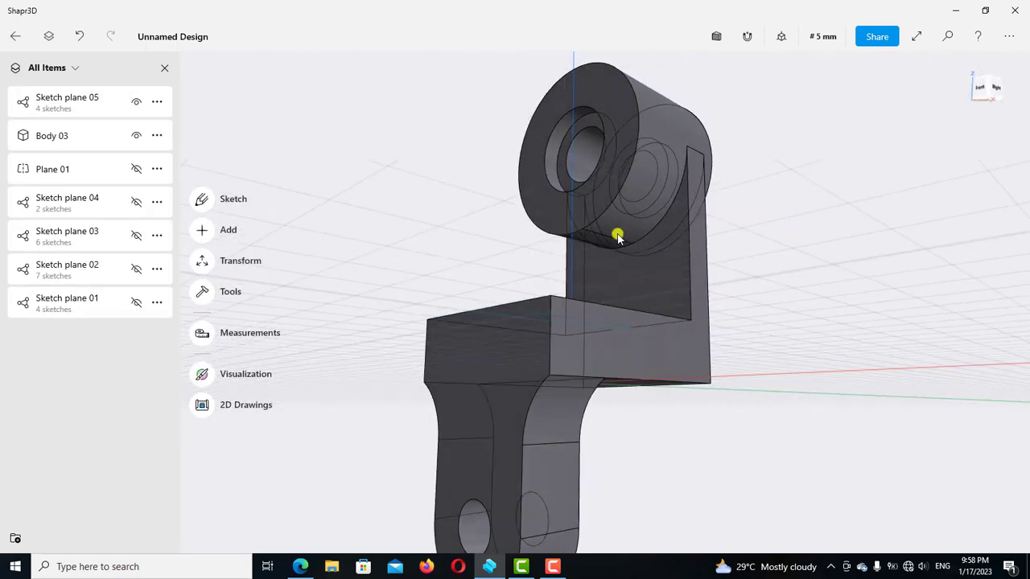
{"action": "scroll", "coordinate": [617, 236], "scroll_direction": "up", "scroll_amount": 5}
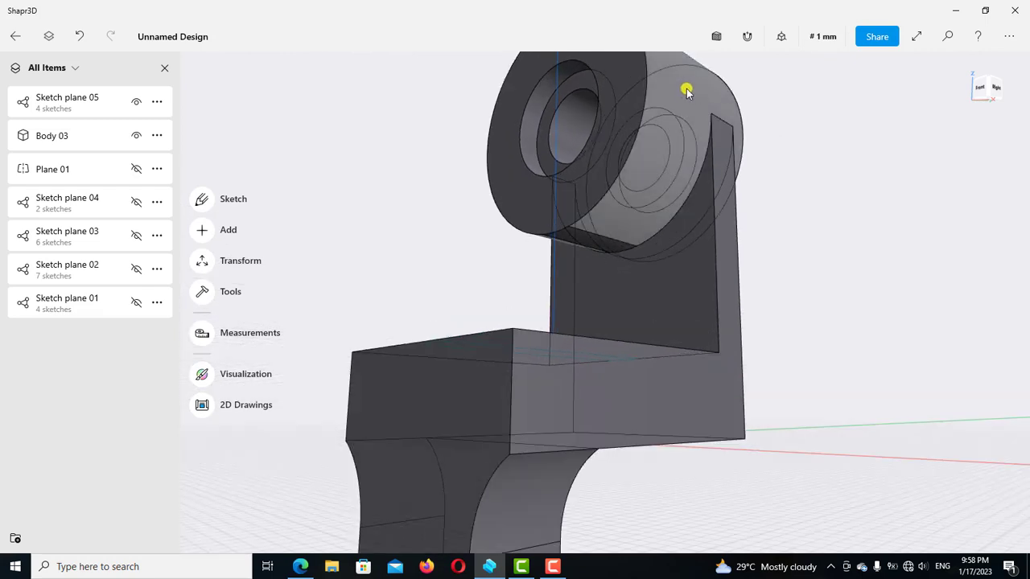
{"action": "right_click_drag", "start_coordinate": [867, 246], "coordinate": [866, 250]}
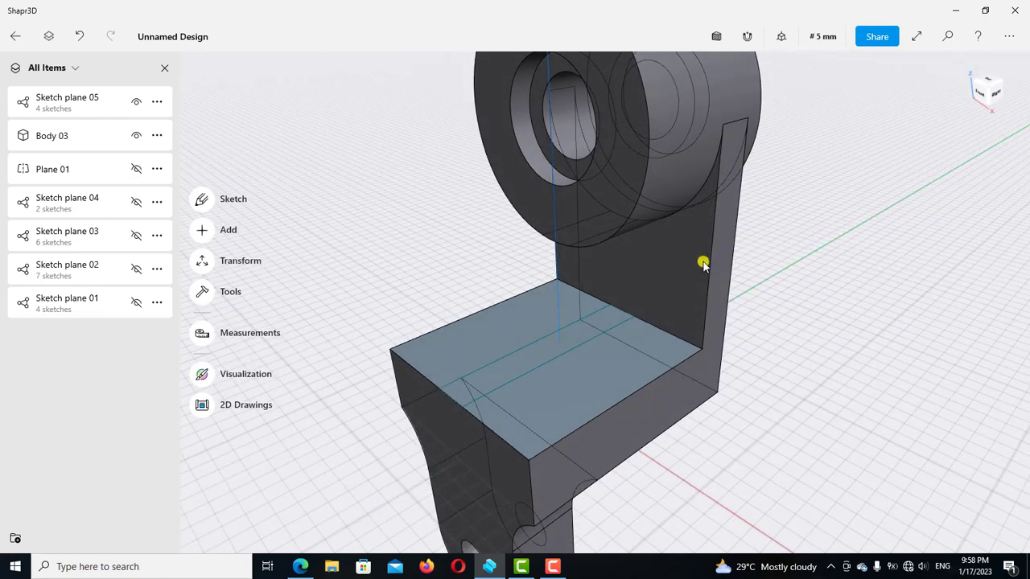
{"action": "left_click", "coordinate": [781, 37]}
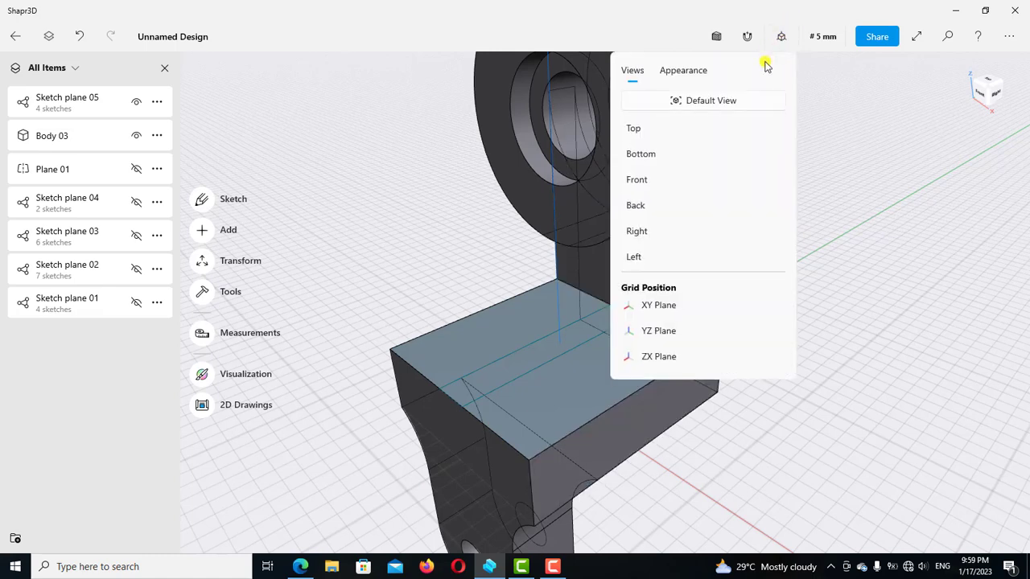
{"action": "left_click", "coordinate": [681, 73]}
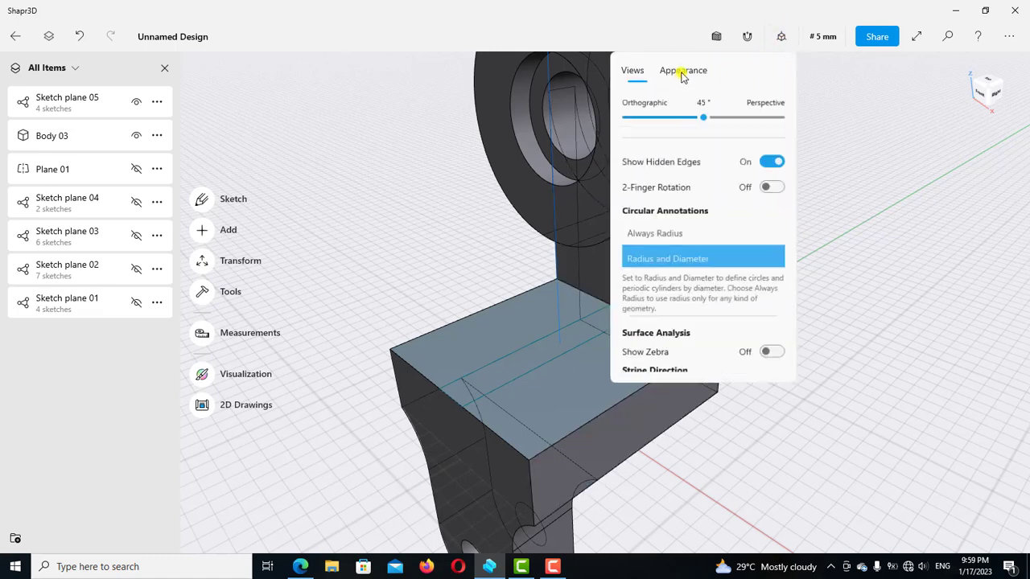
{"action": "left_click", "coordinate": [773, 161]}
{"action": "left_click", "coordinate": [862, 198]}
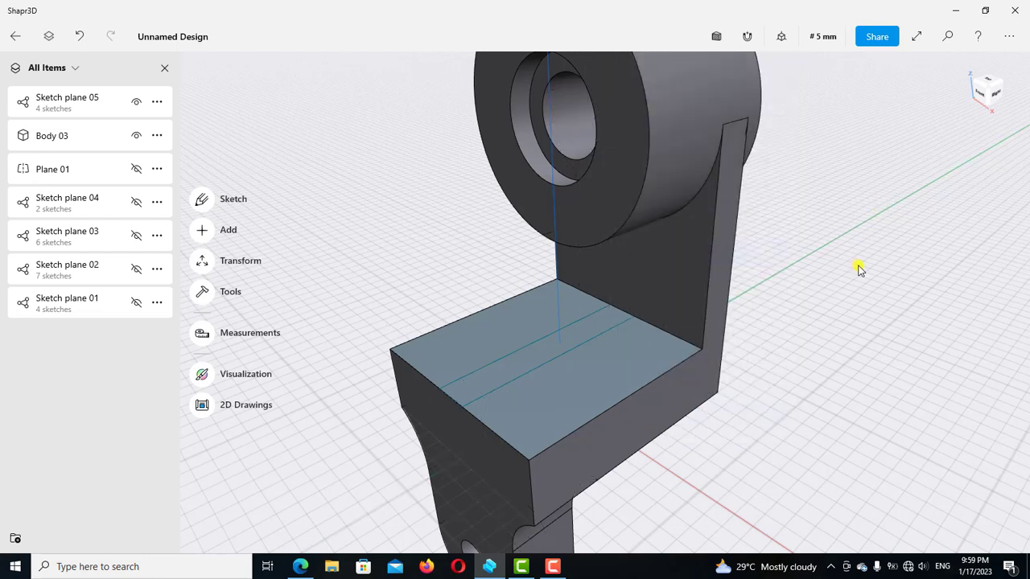
Step: Loft the base's rectangular strip to its projected patch on the cylinder's underside to form a rib
{"action": "scroll", "coordinate": [859, 270], "scroll_direction": "up", "scroll_amount": 3}
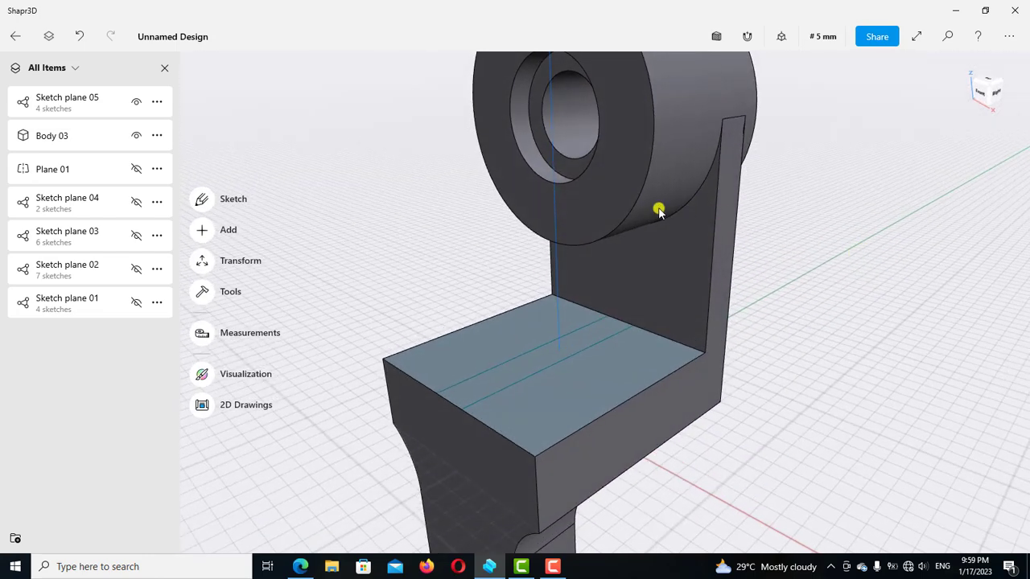
{"action": "left_click", "coordinate": [201, 293]}
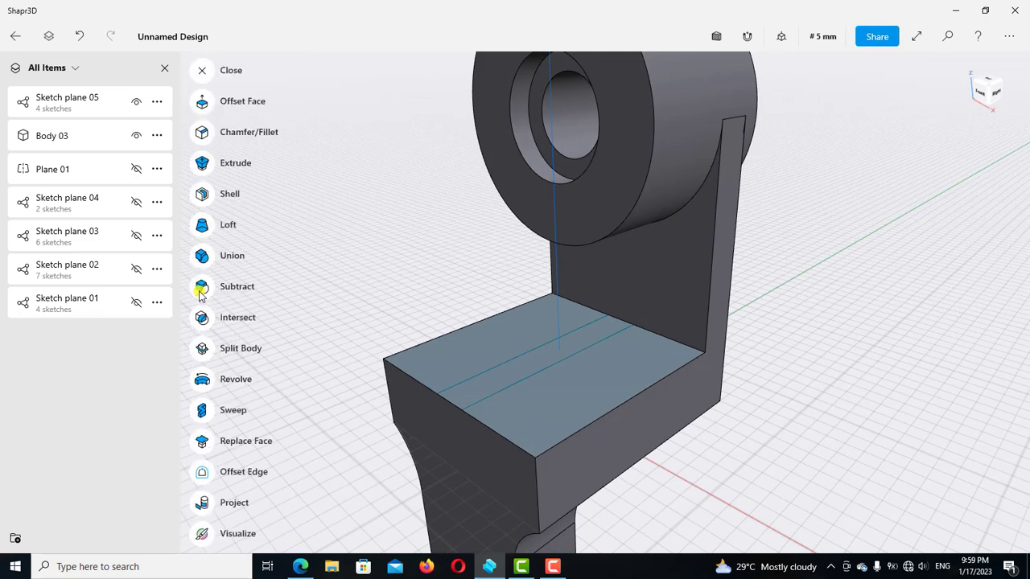
{"action": "left_click", "coordinate": [203, 228]}
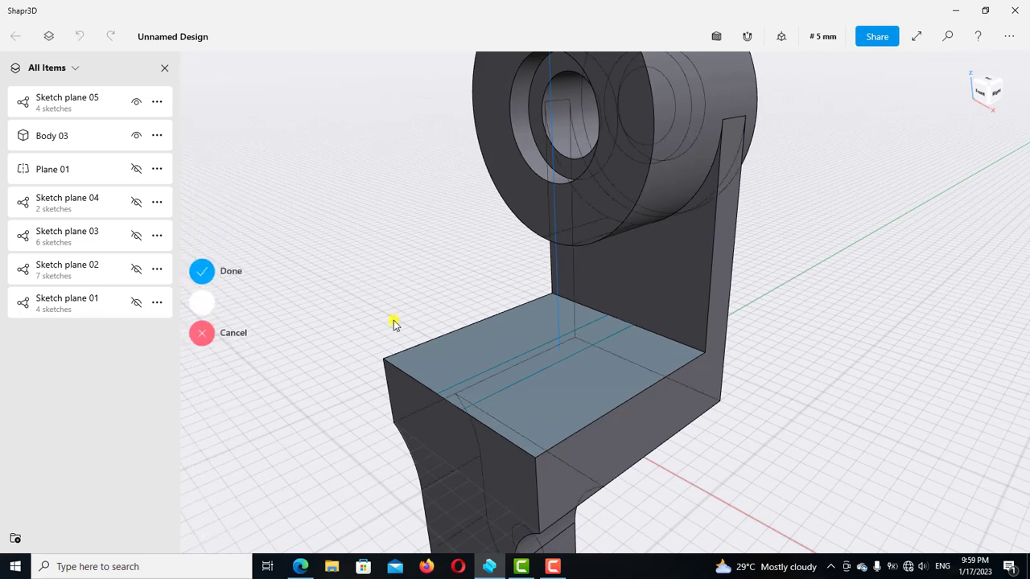
{"action": "left_click", "coordinate": [604, 331]}
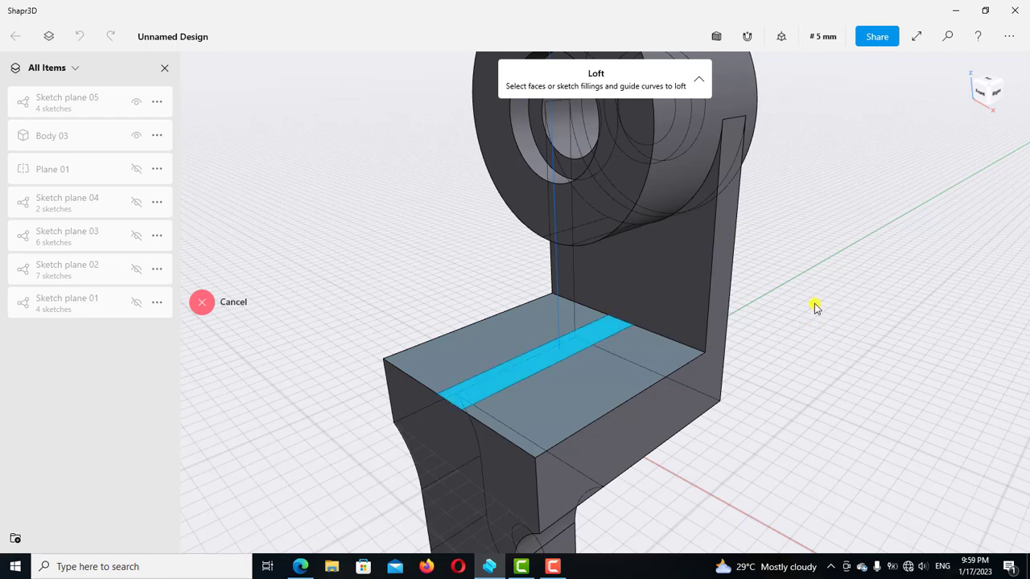
{"action": "mouse_move", "coordinate": [814, 279]}
{"action": "right_mouse_down"}
{"action": "mouse_move", "coordinate": [784, 287]}
{"action": "mouse_move", "coordinate": [795, 280]}
{"action": "mouse_move", "coordinate": [784, 249]}
{"action": "right_mouse_up"}
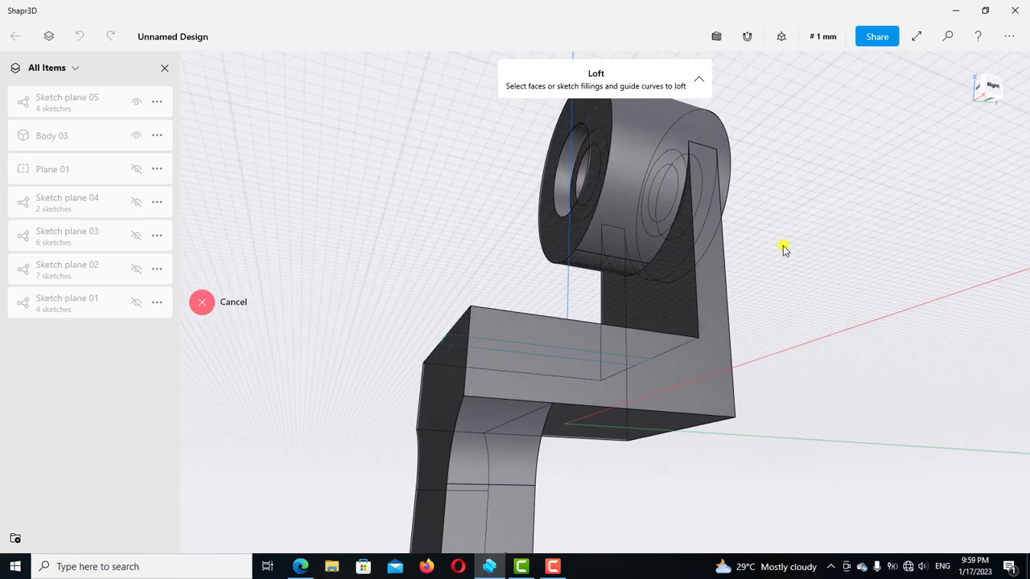
{"action": "scroll", "coordinate": [555, 267], "scroll_direction": "up", "scroll_amount": 3}
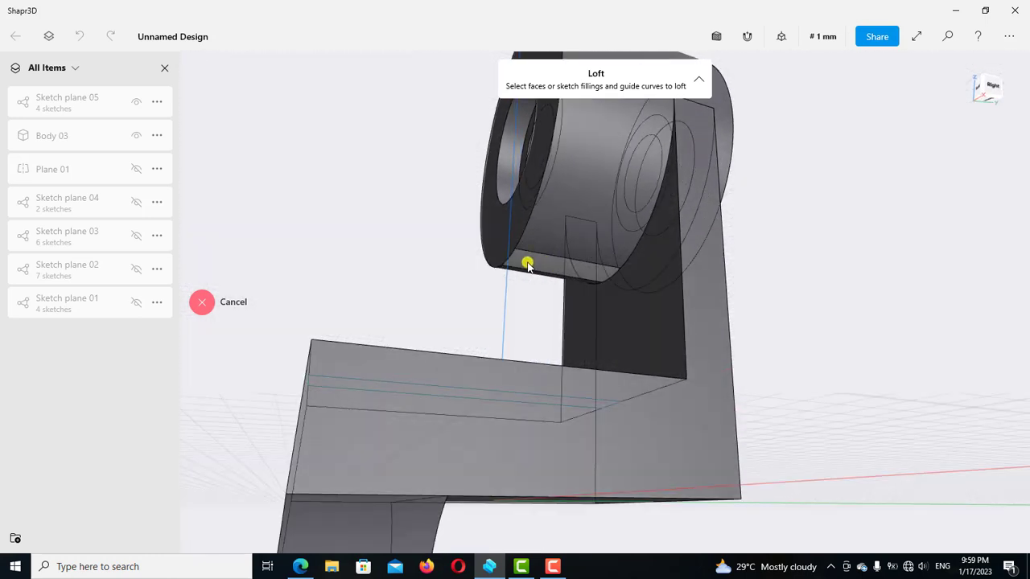
{"action": "left_click", "coordinate": [527, 265]}
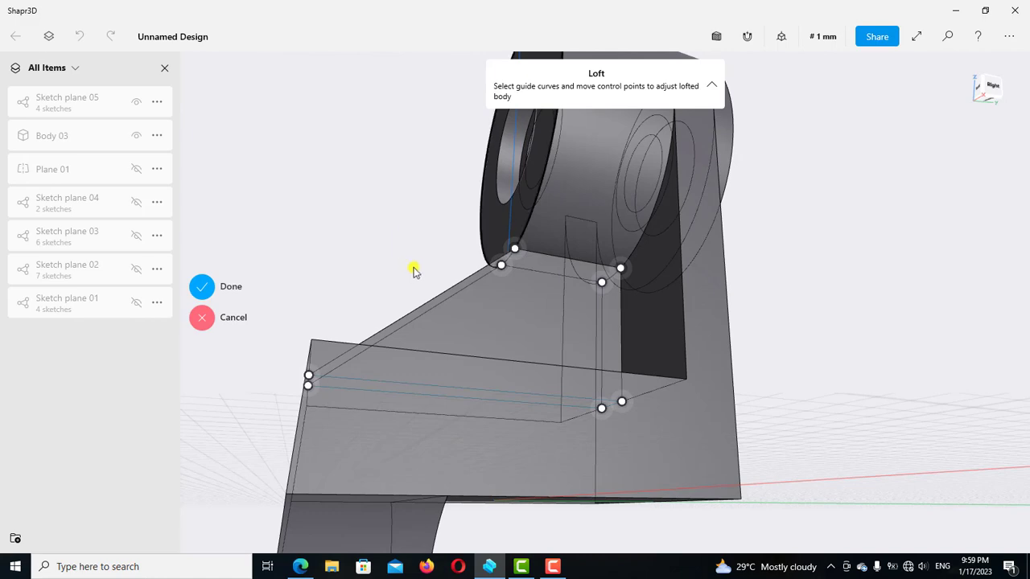
{"action": "right_click_drag", "start_coordinate": [432, 283], "coordinate": [647, 378]}
{"action": "scroll", "coordinate": [652, 387], "scroll_direction": "down", "scroll_amount": 5}
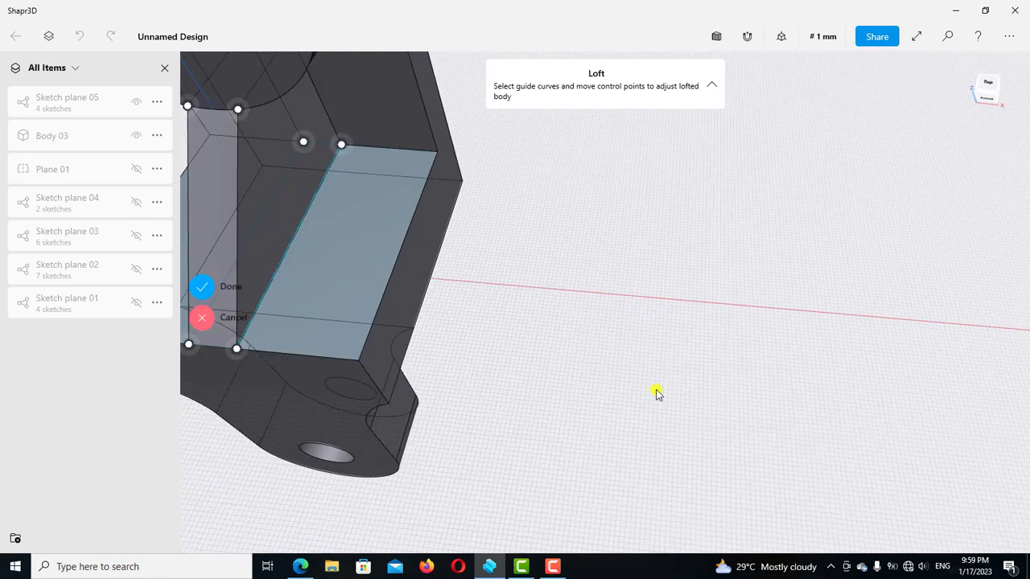
{"action": "left_click", "coordinate": [213, 293]}
Step: Unite the lofted rib with the main bracket body into a single body, without keeping the originals
{"action": "middle_click_drag", "start_coordinate": [732, 302], "coordinate": [738, 301]}
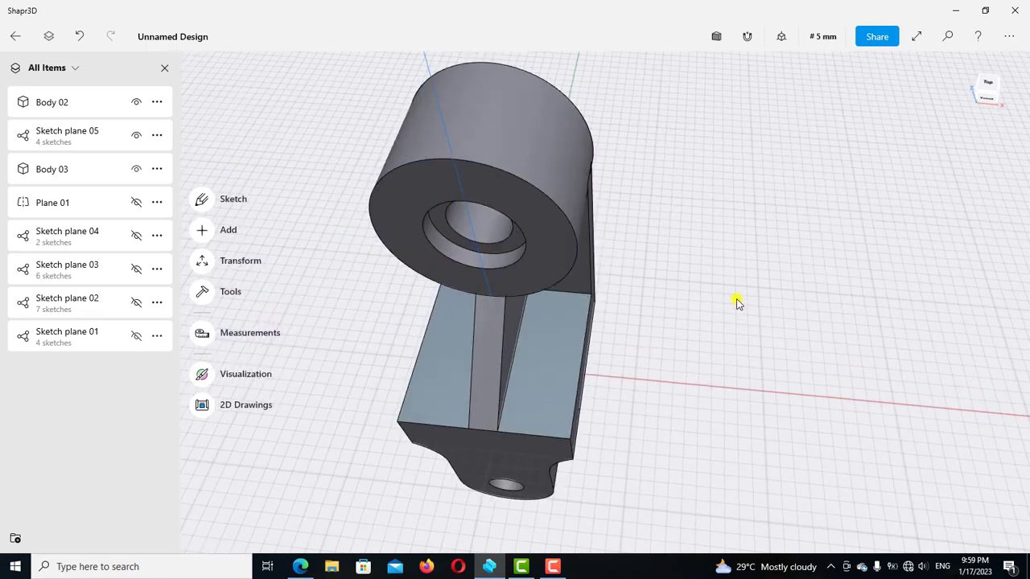
{"action": "right_click_drag", "start_coordinate": [738, 301], "coordinate": [709, 260]}
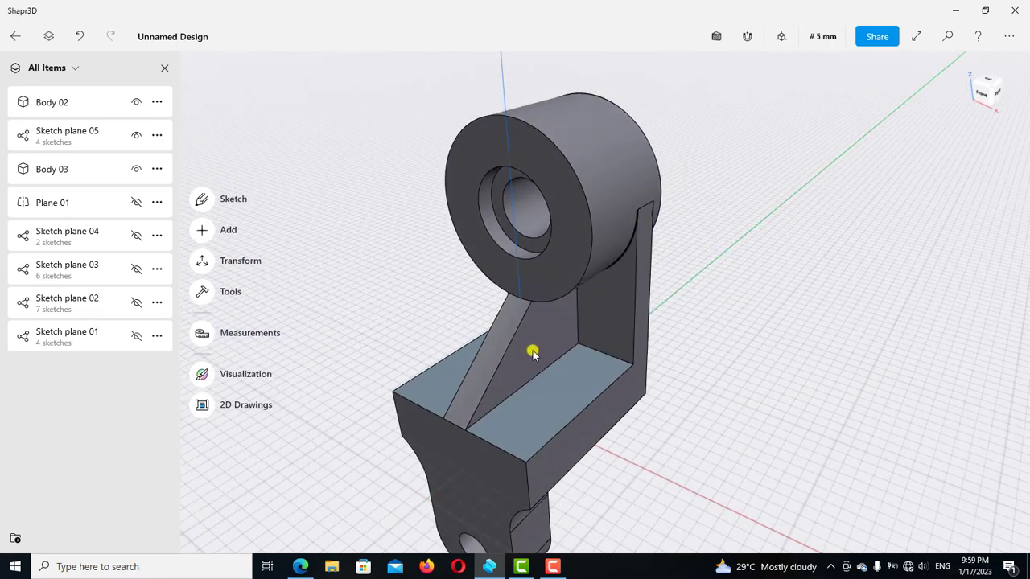
{"action": "left_click", "coordinate": [63, 175]}
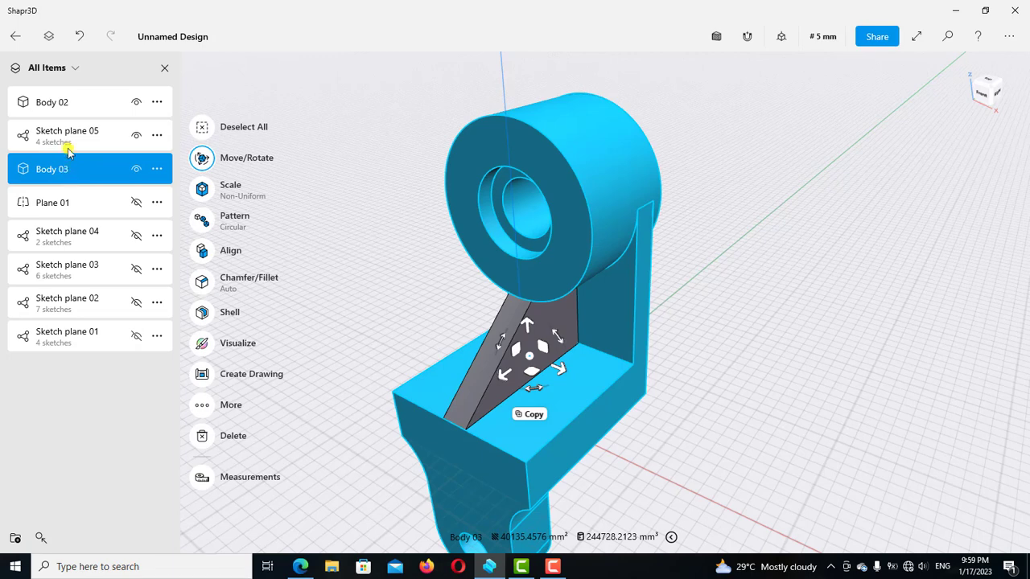
{"action": "left_click", "coordinate": [69, 103]}
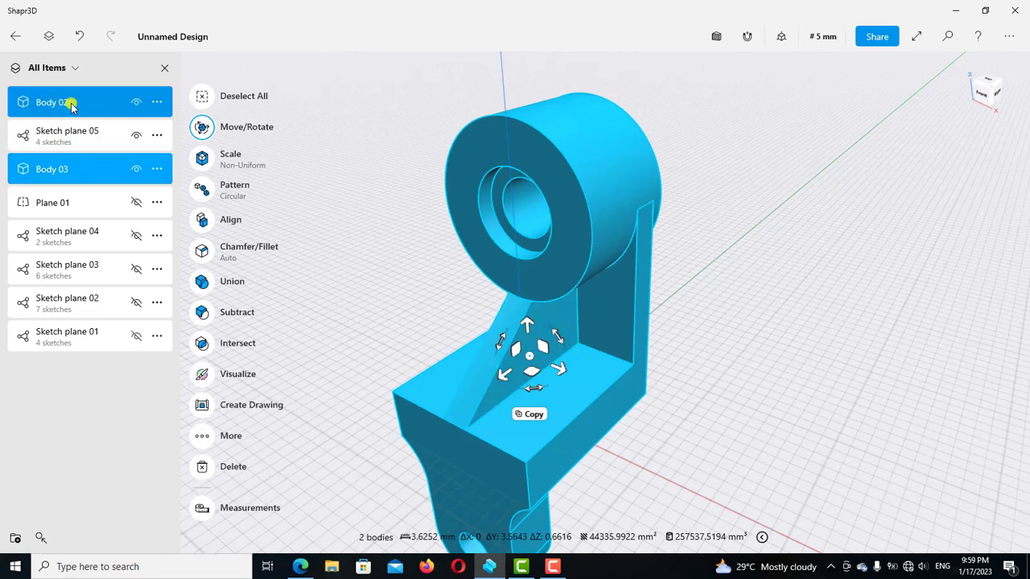
{"action": "left_click", "coordinate": [201, 282]}
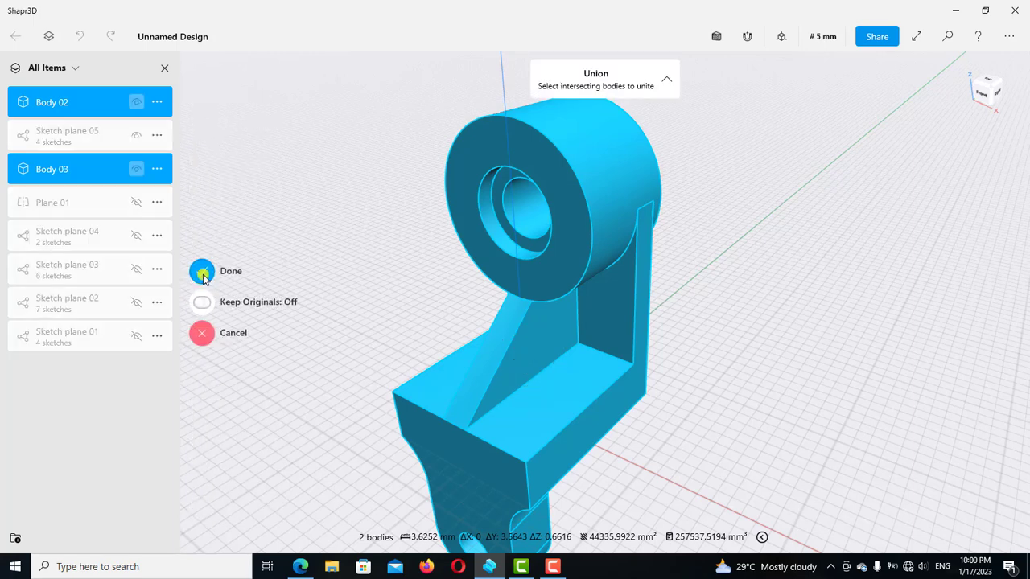
{"action": "left_click", "coordinate": [202, 272]}
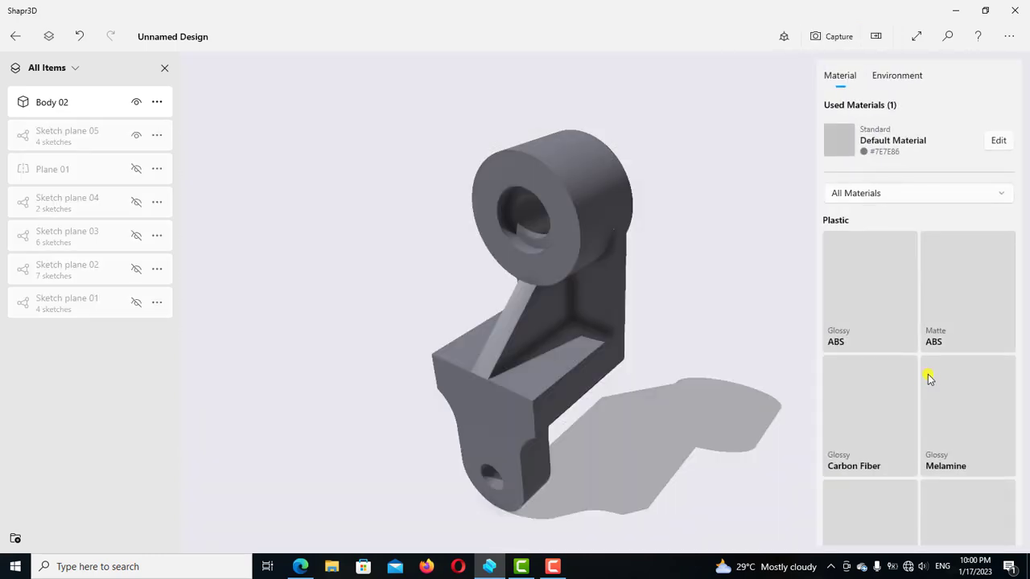
Step: Apply the Brushed Aluminum material to the bracket body in the visualization and return to modeling
{"action": "scroll", "coordinate": [901, 423], "scroll_direction": "down", "scroll_amount": 5}
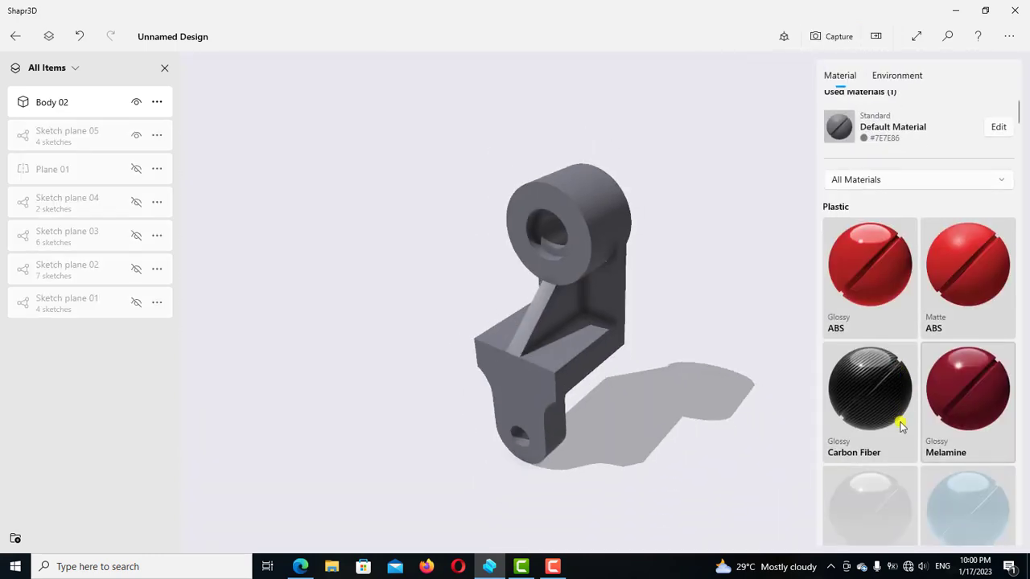
{"action": "scroll", "coordinate": [901, 434], "scroll_direction": "down", "scroll_amount": 3}
{"action": "scroll", "coordinate": [890, 445], "scroll_direction": "down", "scroll_amount": 3}
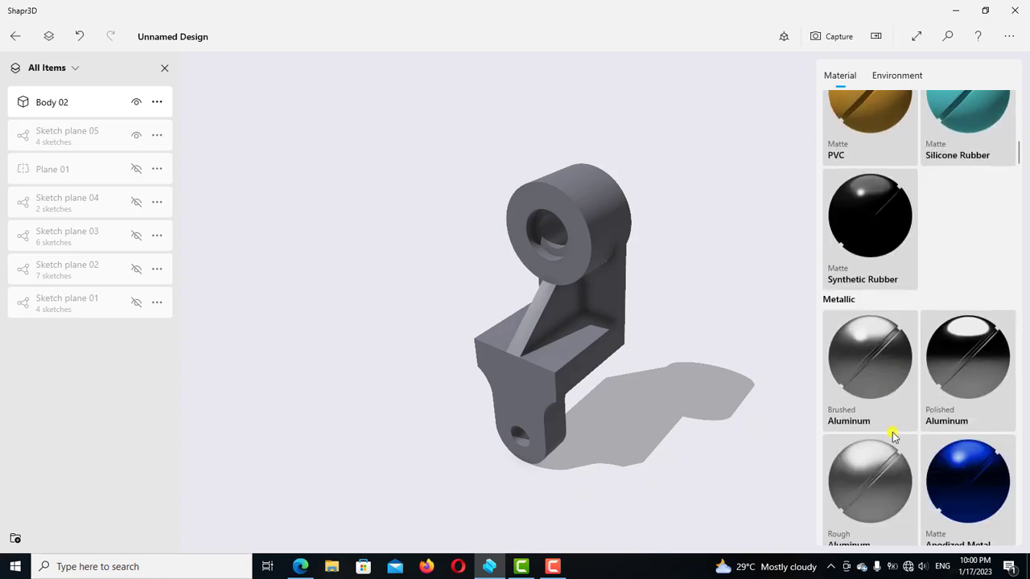
{"action": "left_click", "coordinate": [879, 366]}
{"action": "mouse_move", "coordinate": [745, 363]}
{"action": "left_mouse_down"}
{"action": "mouse_move", "coordinate": [609, 321]}
{"action": "mouse_move", "coordinate": [563, 276]}
{"action": "mouse_move", "coordinate": [561, 237]}
{"action": "mouse_move", "coordinate": [573, 229]}
{"action": "mouse_move", "coordinate": [577, 239]}
{"action": "left_mouse_up"}
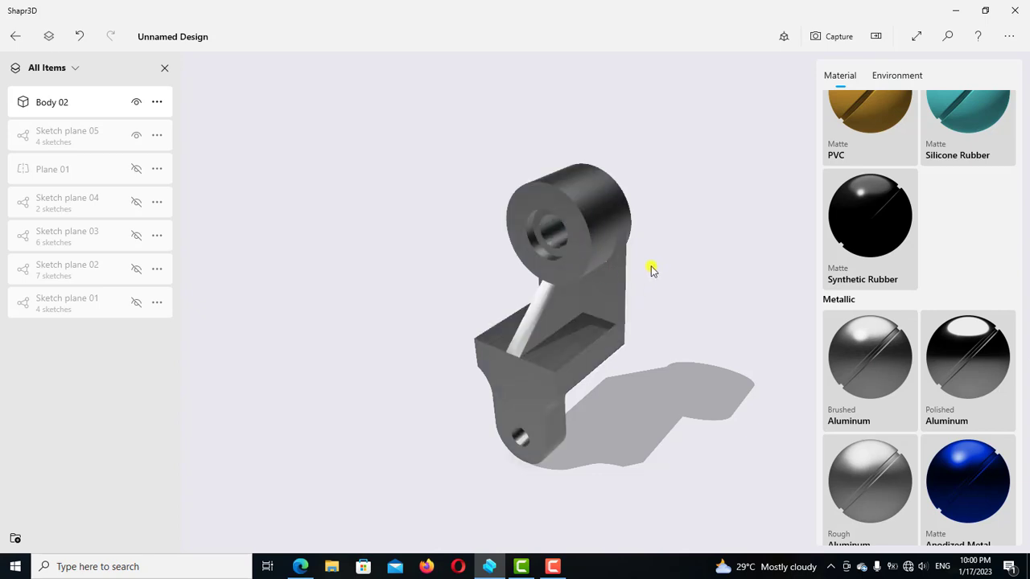
{"action": "scroll", "coordinate": [633, 272], "scroll_direction": "up", "scroll_amount": 1}
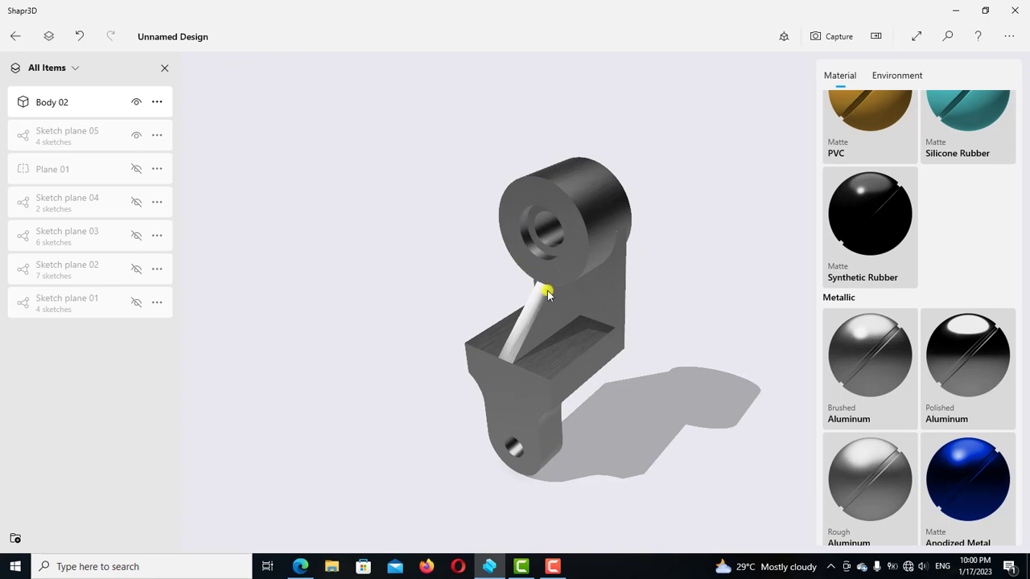
{"action": "left_click", "coordinate": [15, 38]}
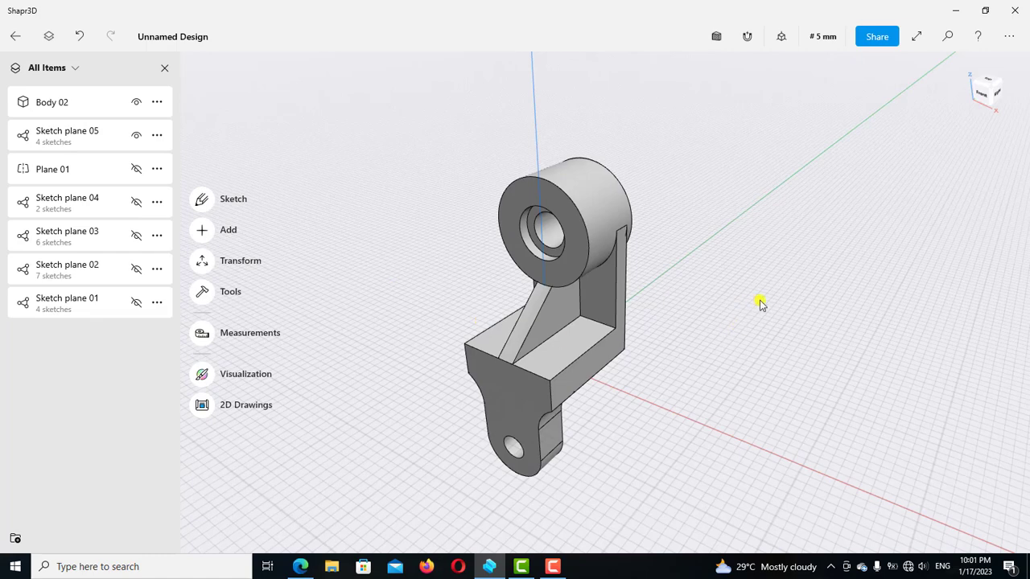
{"action": "right_click_drag", "start_coordinate": [760, 303], "coordinate": [689, 360]}
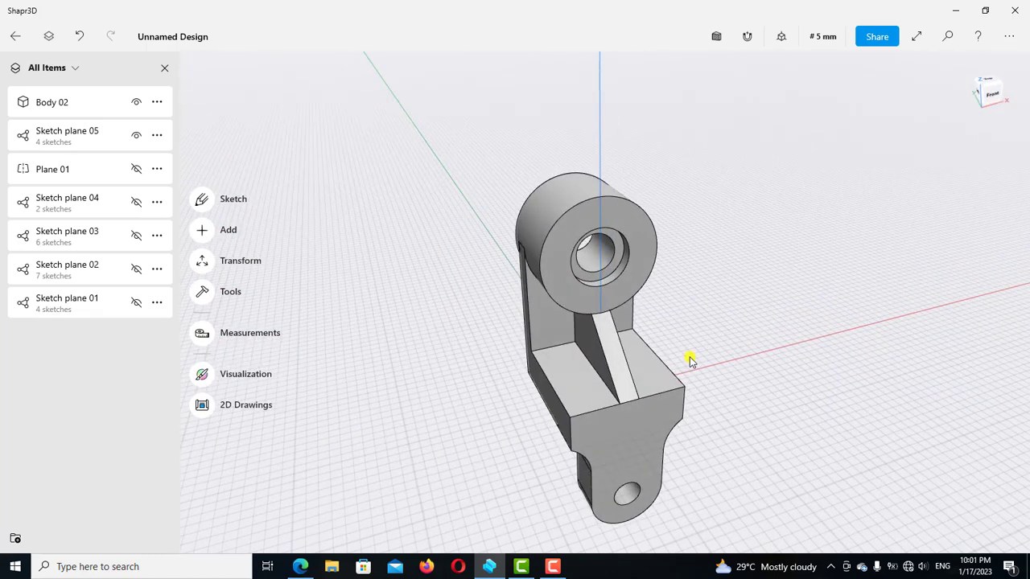
{"action": "scroll", "coordinate": [690, 358], "scroll_direction": "up", "scroll_amount": 3}
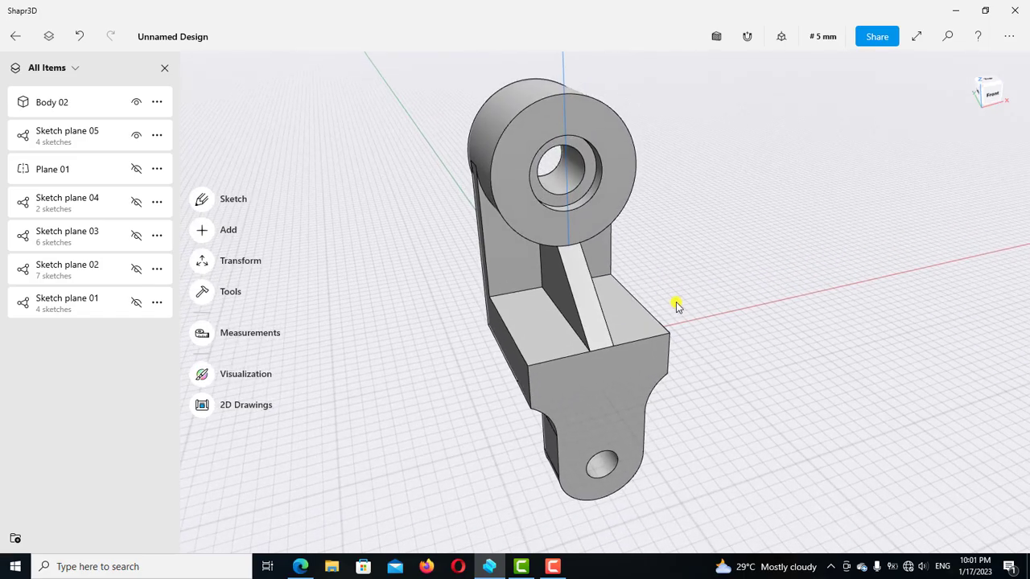